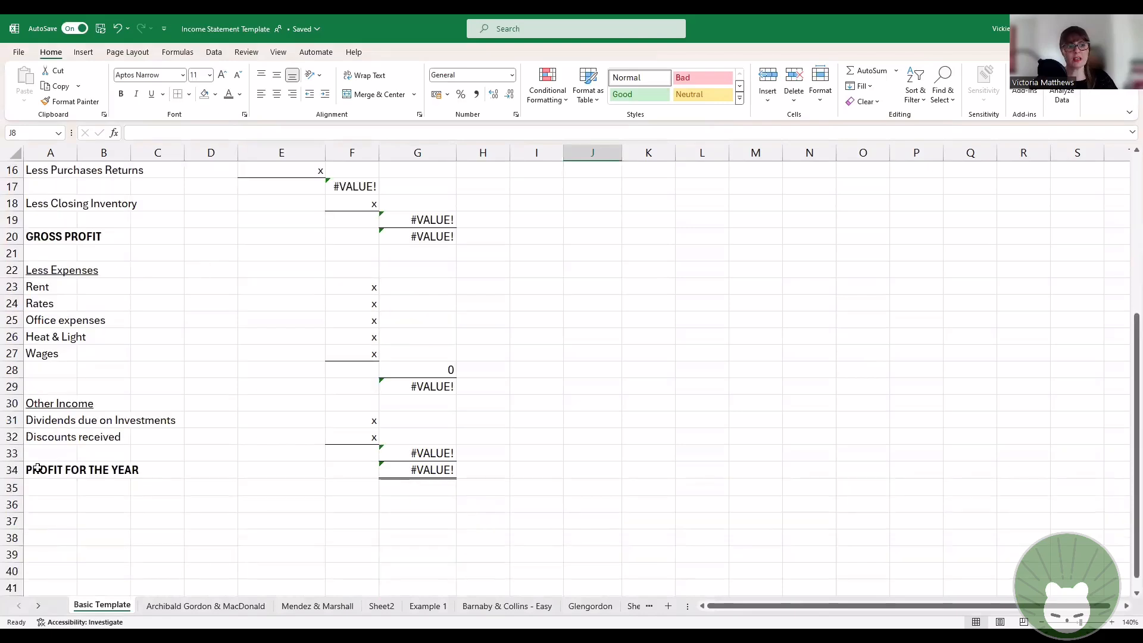
Step: Enter 2126 in cell J5, beside the income statement template
scroll(275, 497, "up", 5)
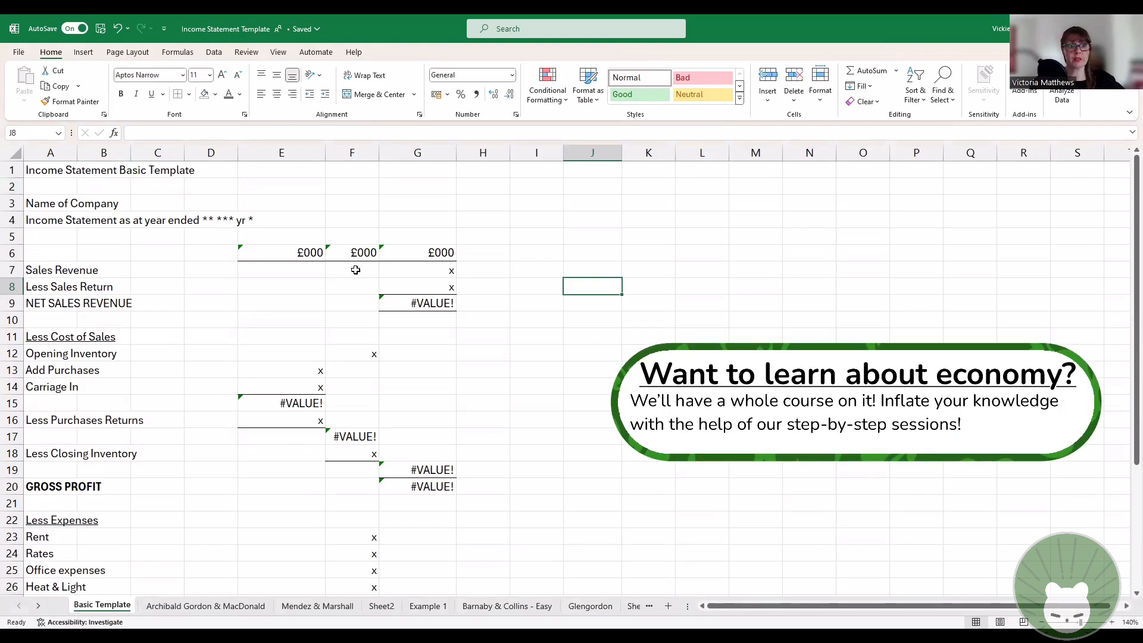
left_click(572, 224)
left_click(609, 236)
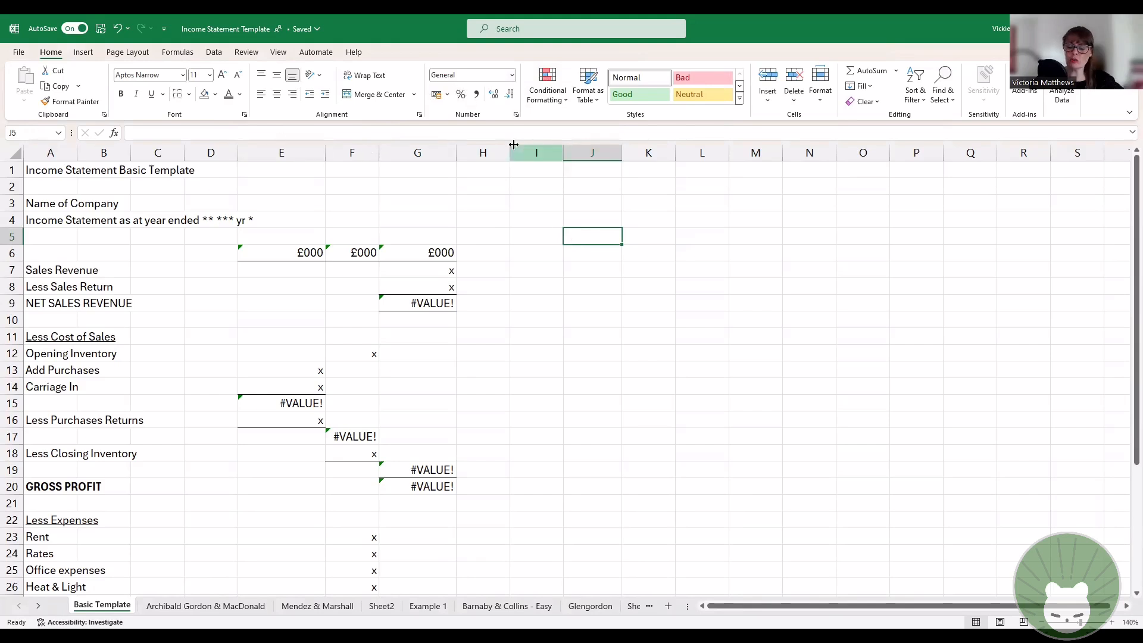
type("2126")
key("Return")
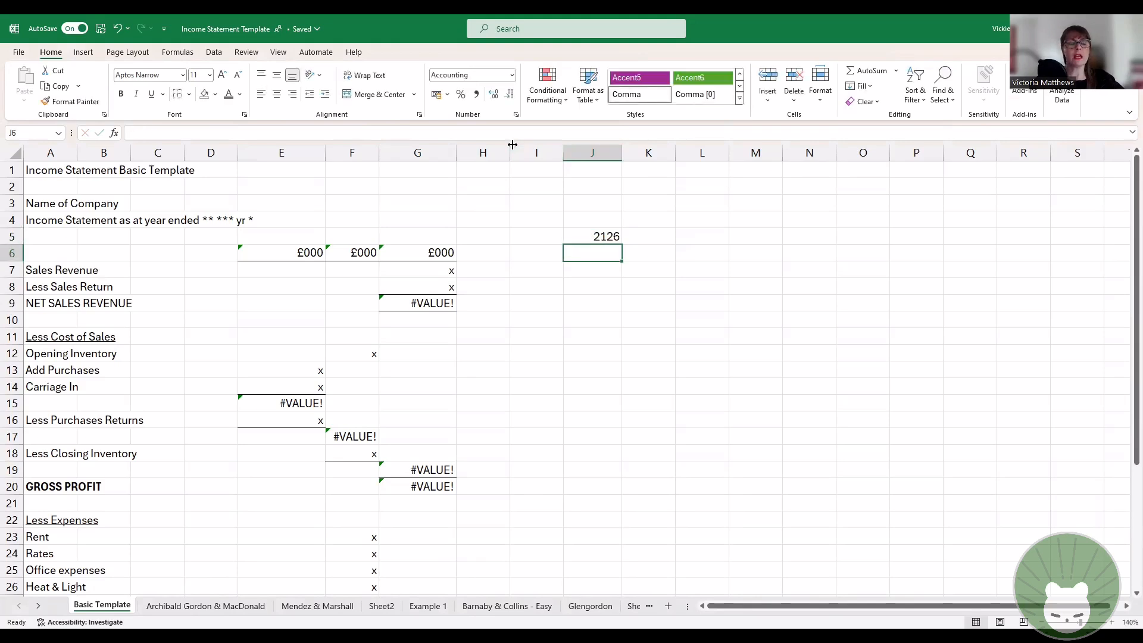
Step: Overwrite the company name placeholder in cell A3 with 2126 and undo that replacement
left_click(60, 196)
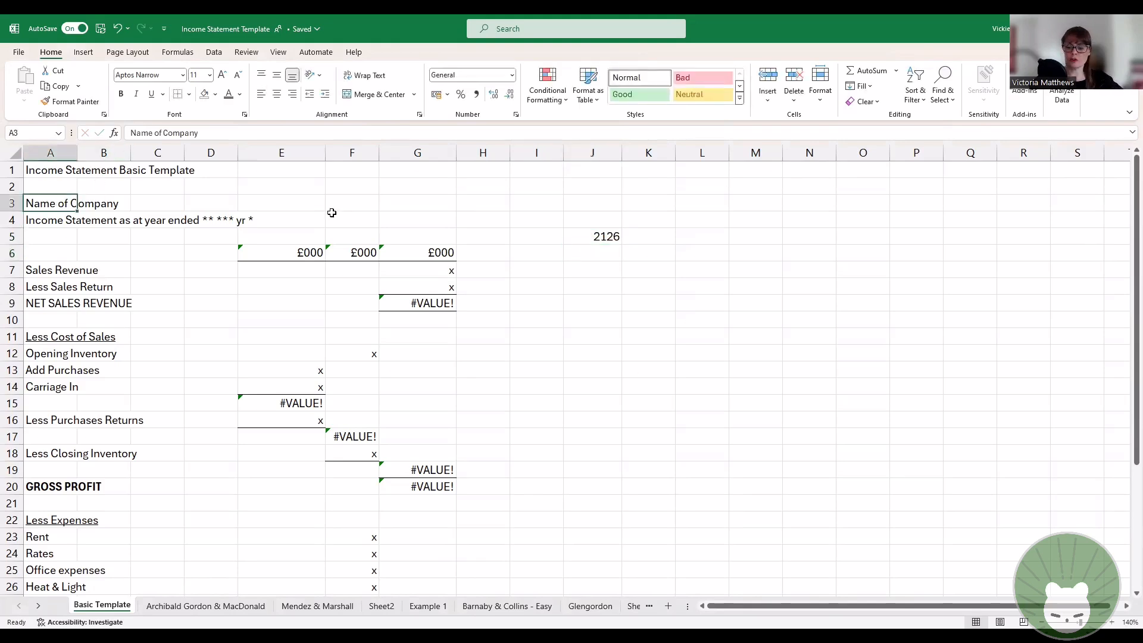
type("2126")
key("Return")
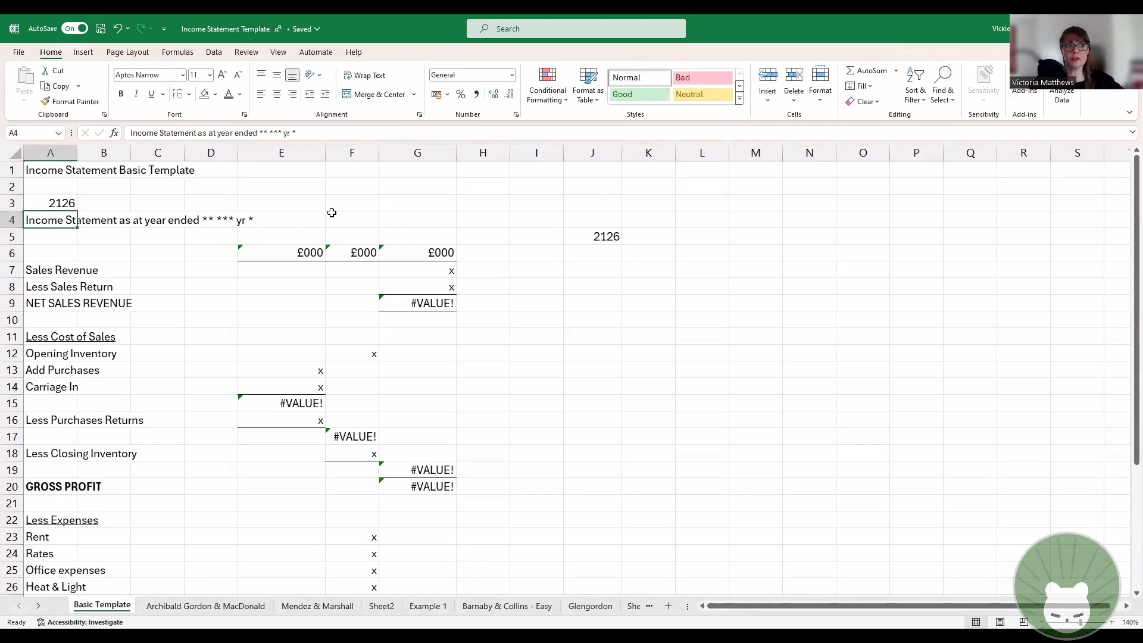
key("Up")
key("Right")
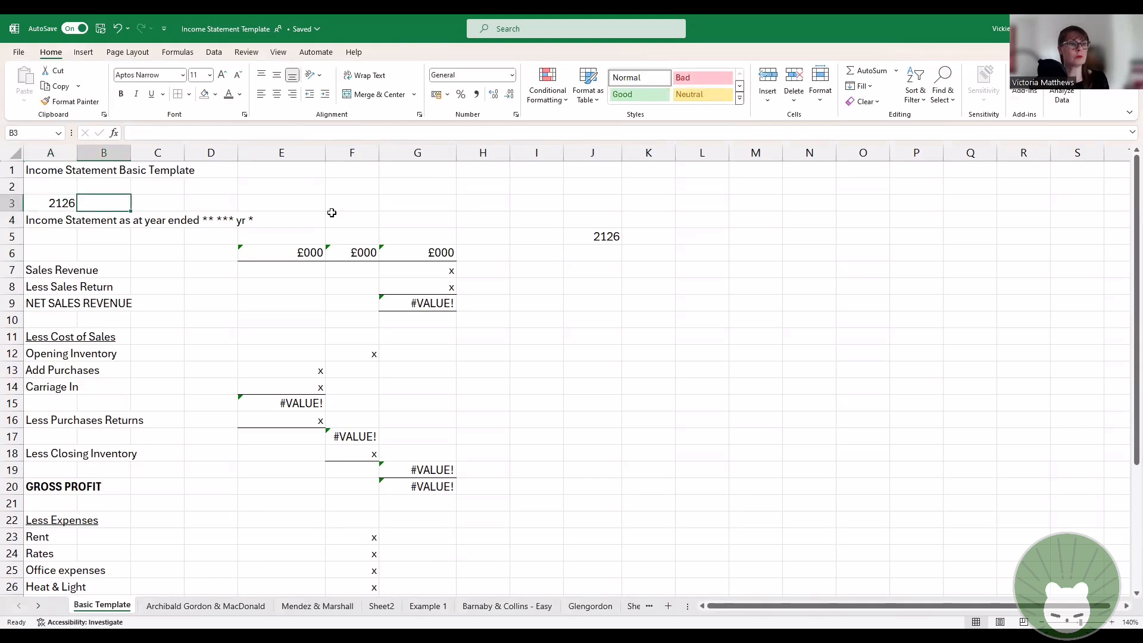
key("Left")
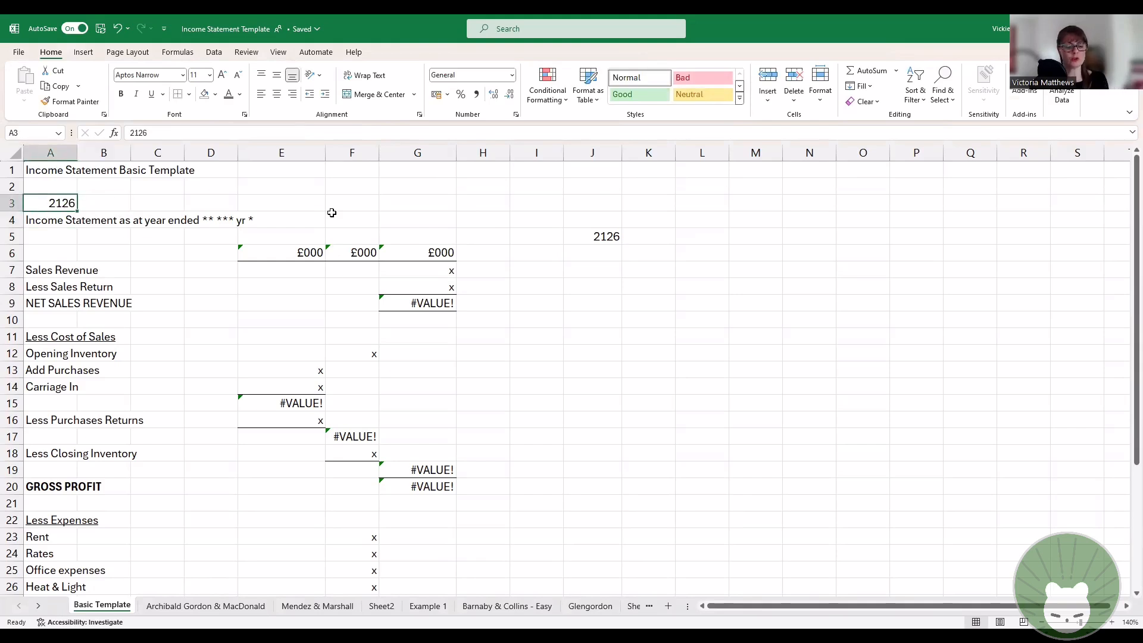
key("ctrl+z")
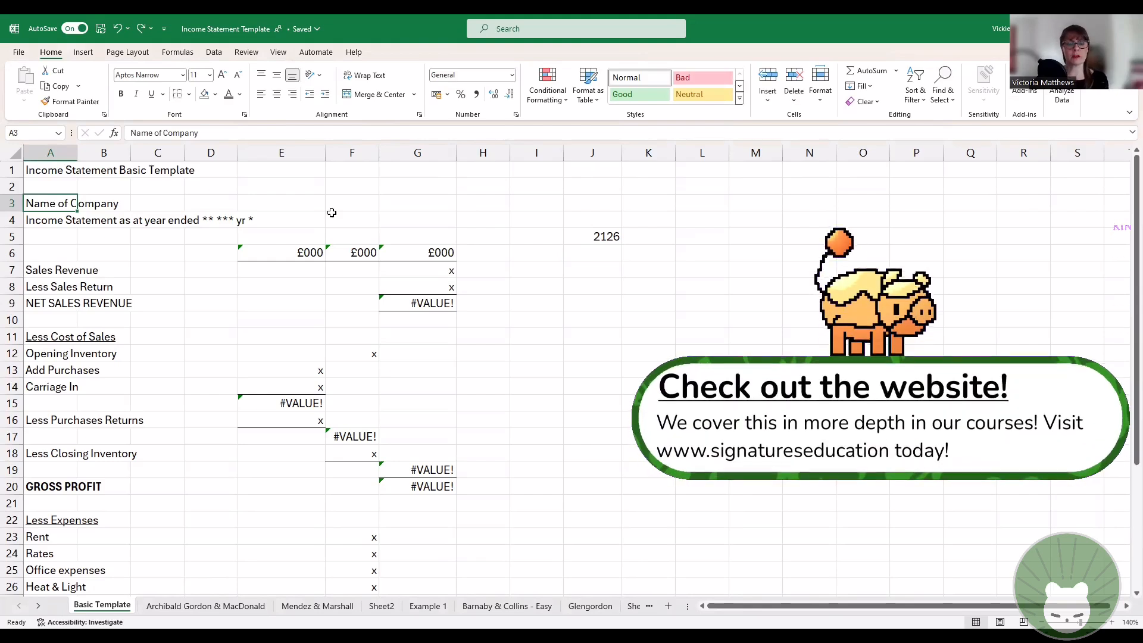
Step: Give cell J5 an orange font colour and a light orange fill
left_click(613, 237)
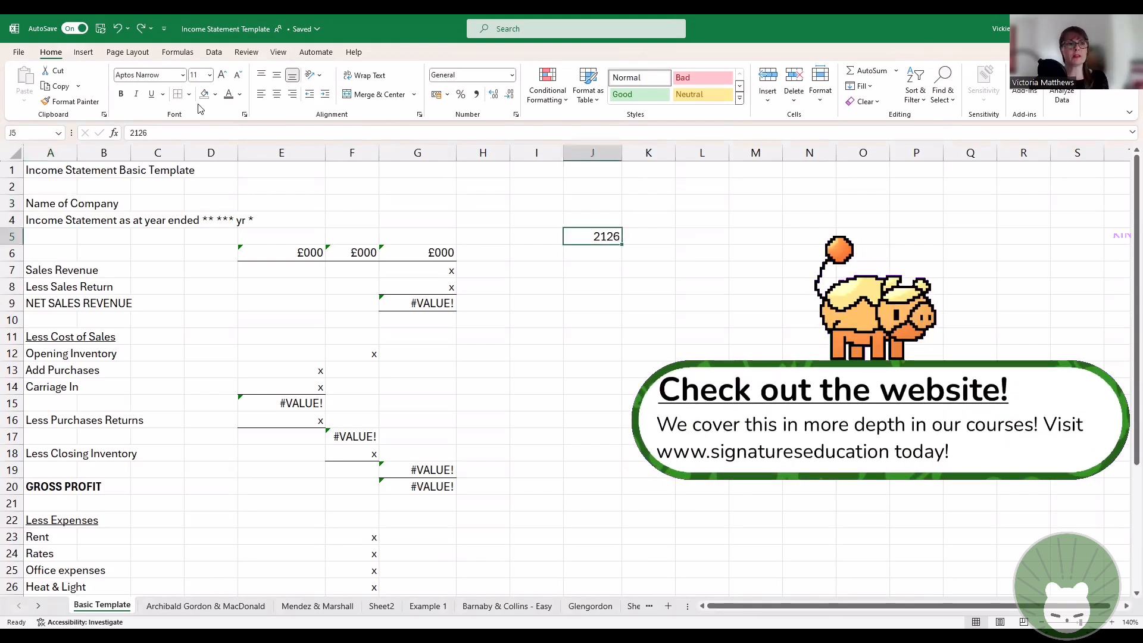
left_click(240, 94)
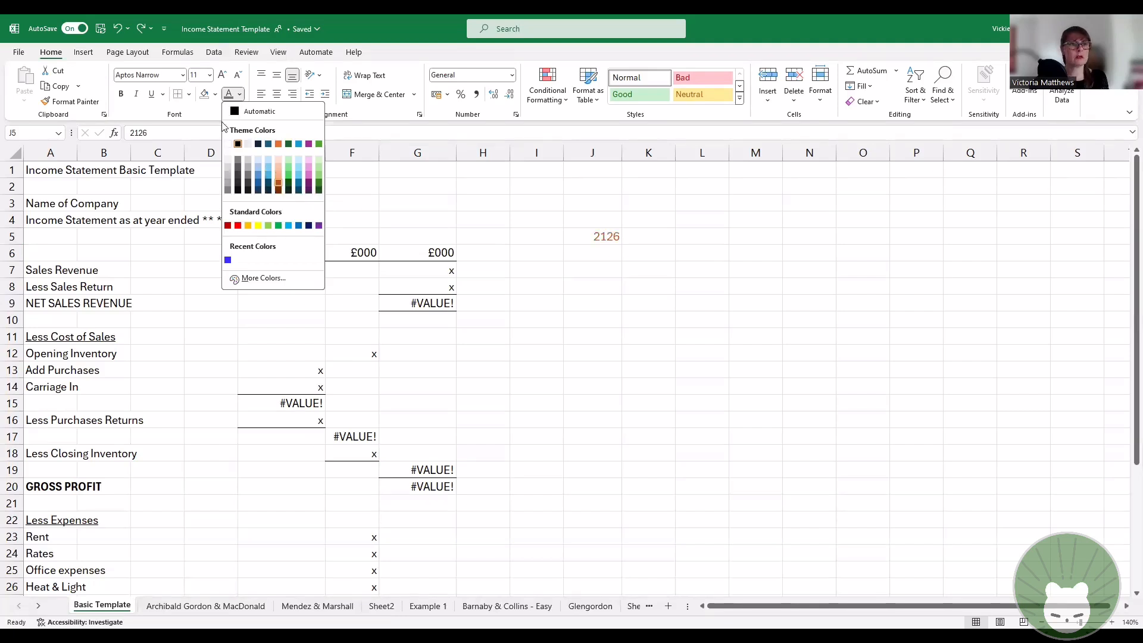
left_click(215, 95)
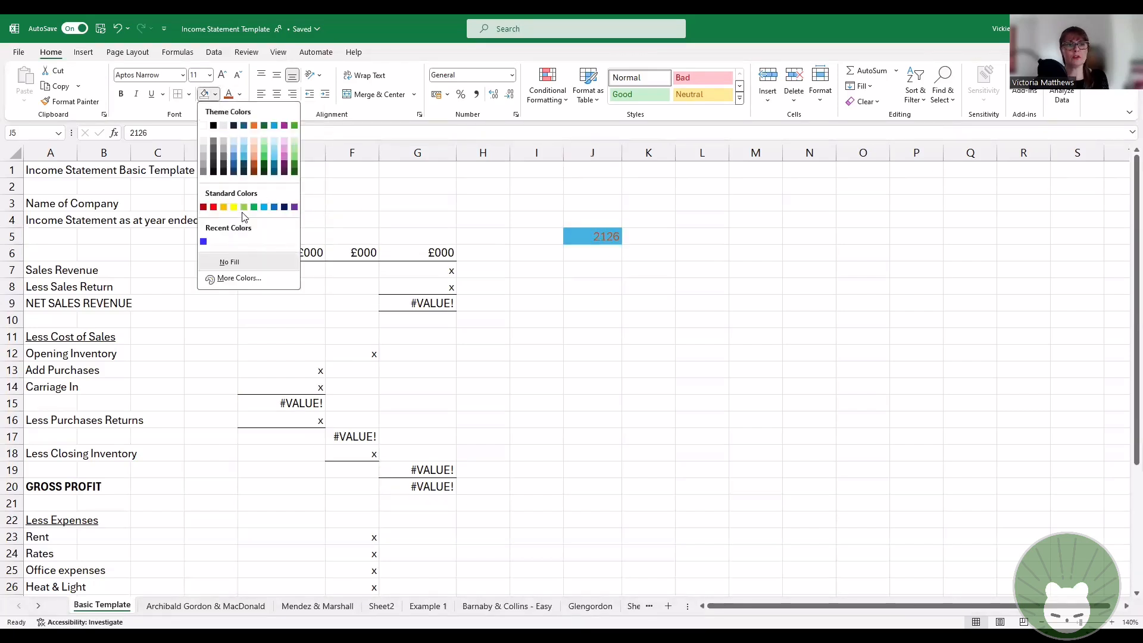
left_click(256, 140)
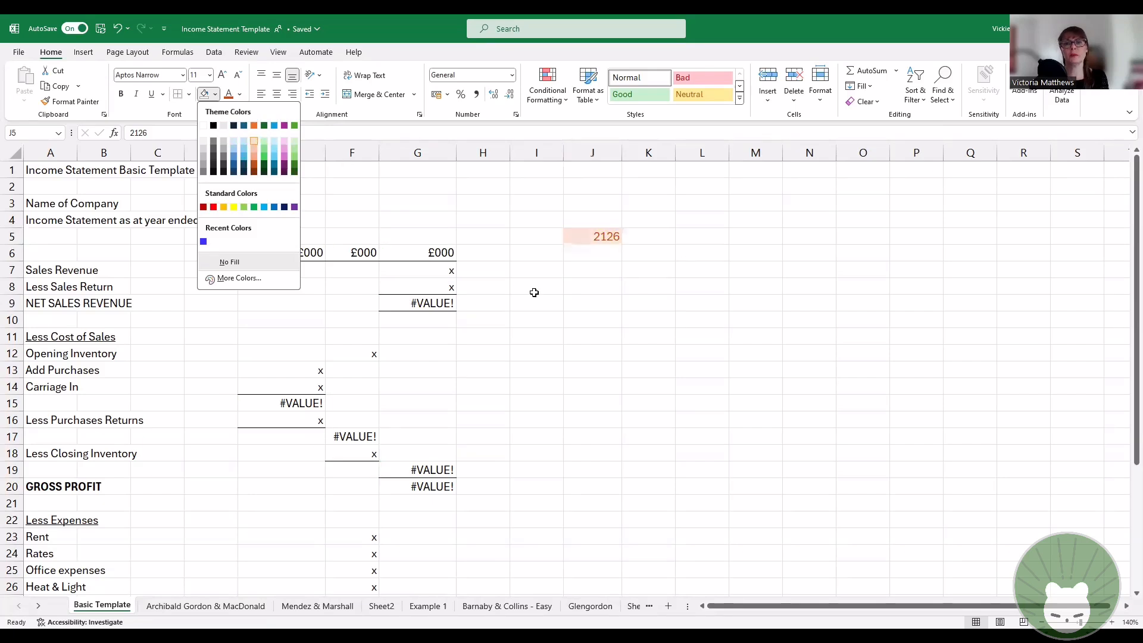
Step: Try the Aptos font on cell J5 and settle on Aparajita
left_click(184, 74)
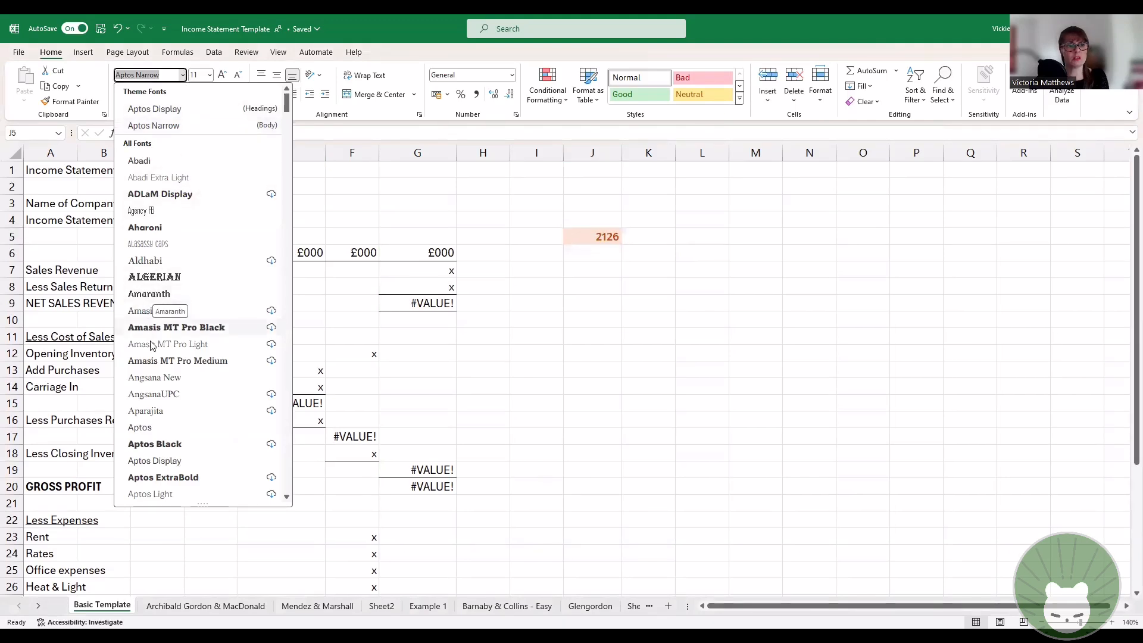
left_click(151, 427)
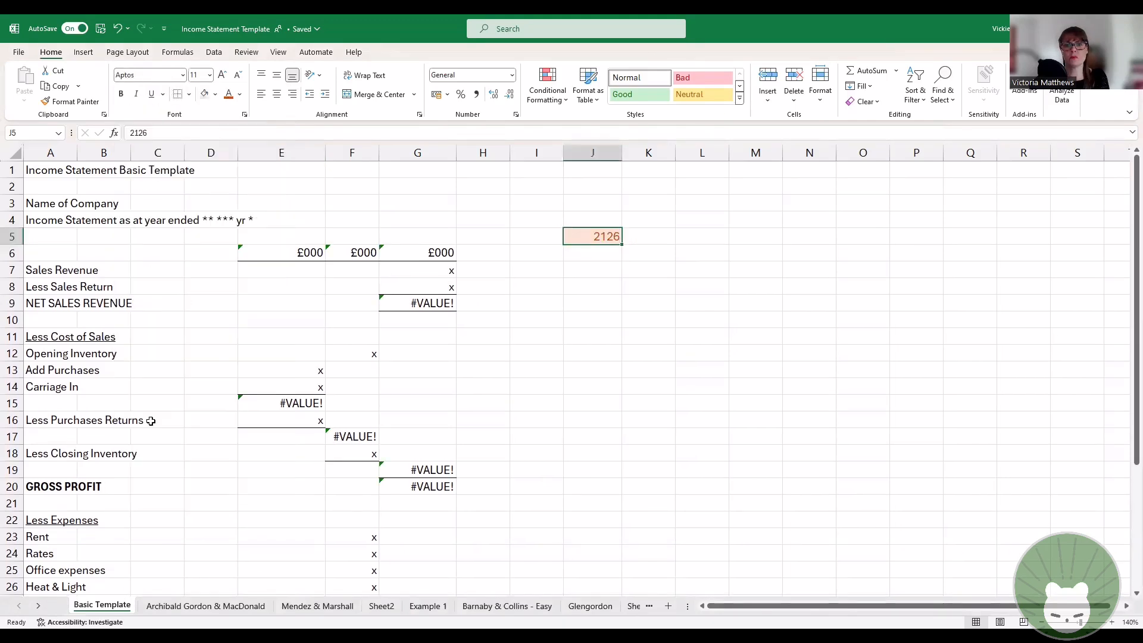
left_click(183, 76)
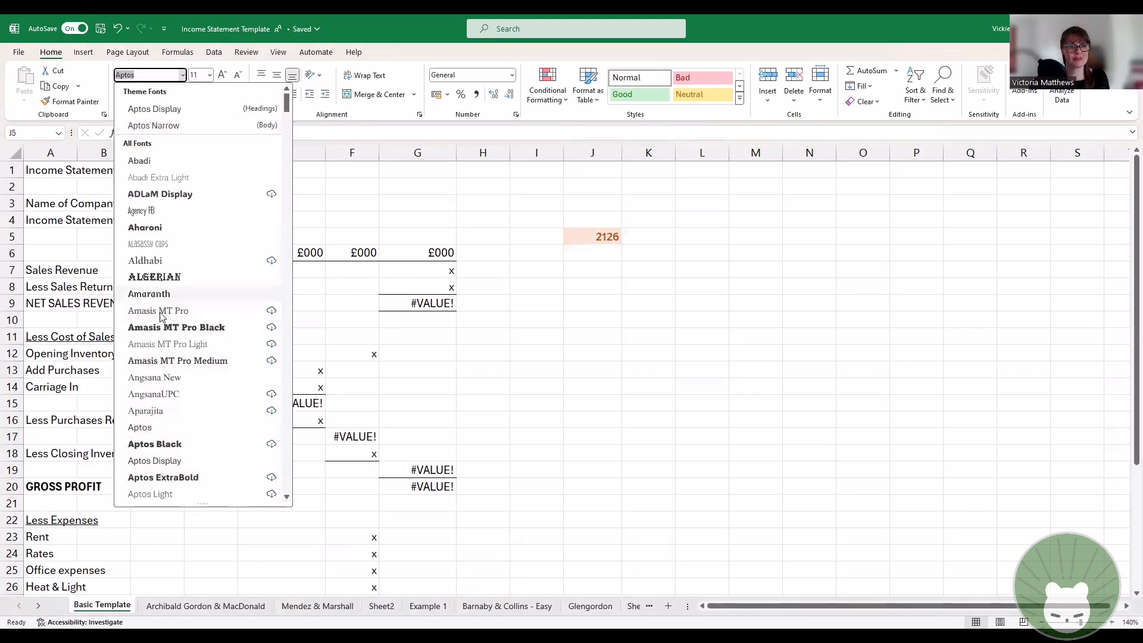
left_click(160, 411)
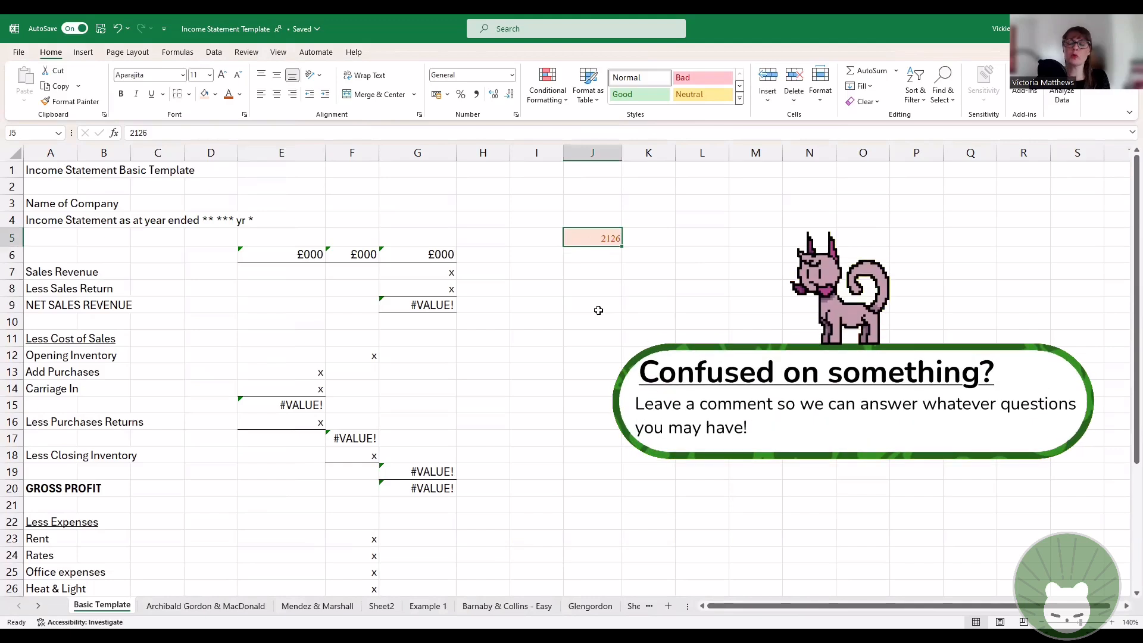
Step: Try font size 22 on cell J5 and settle on size 12
left_click(209, 75)
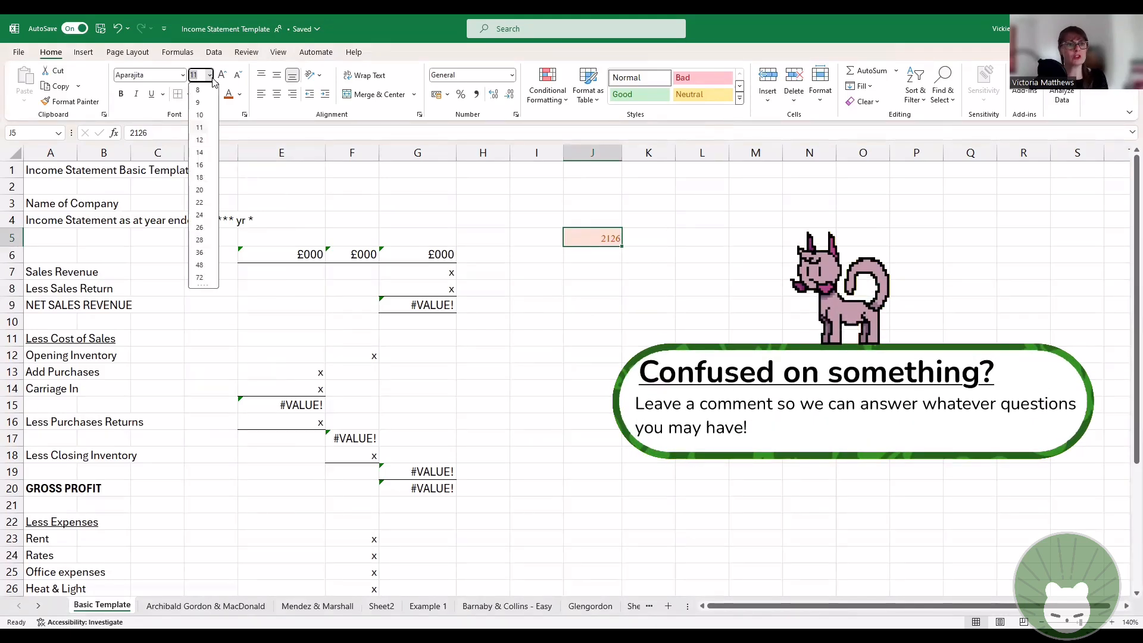
left_click(201, 202)
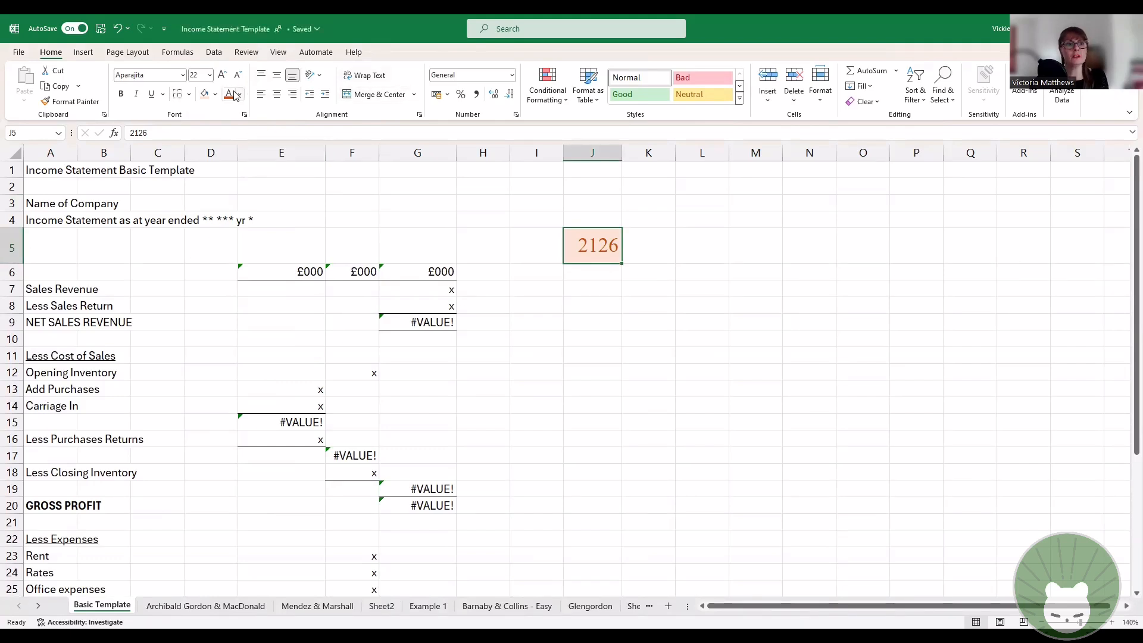
left_click(210, 76)
left_click(206, 142)
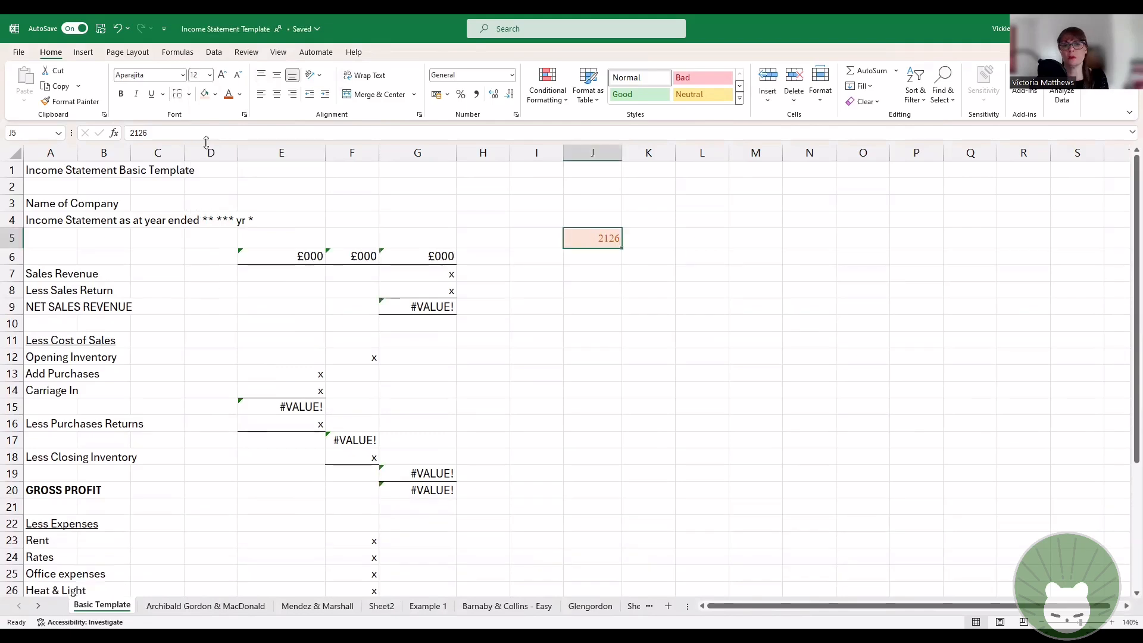
Step: Try left and centre alignment on cell J5 and finish with right alignment
left_click(263, 95)
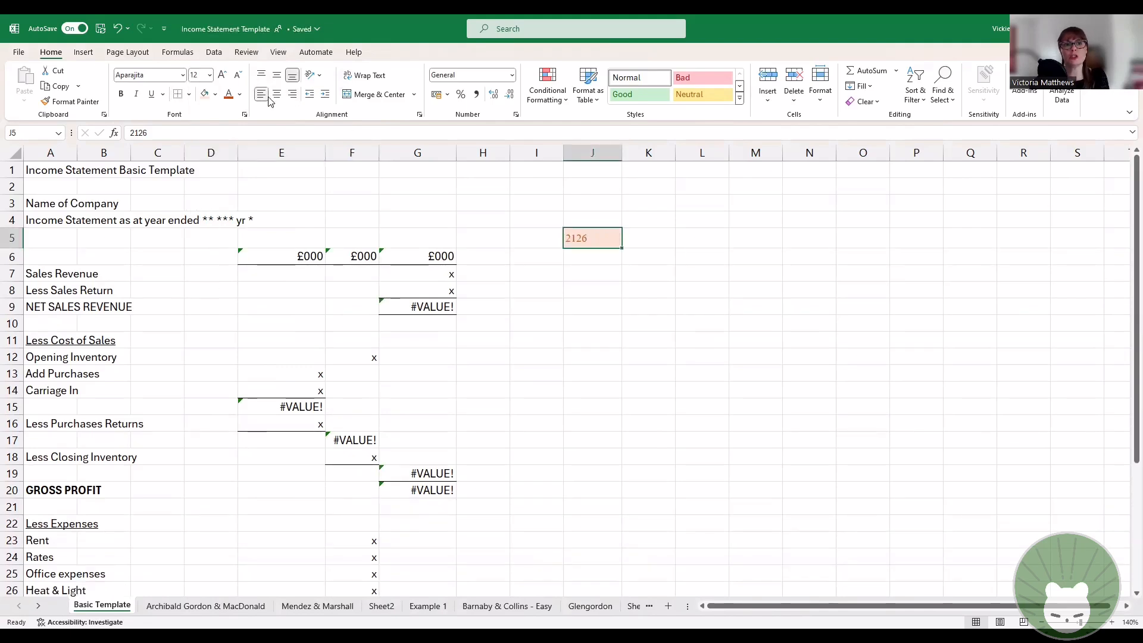
left_click(277, 95)
left_click(292, 94)
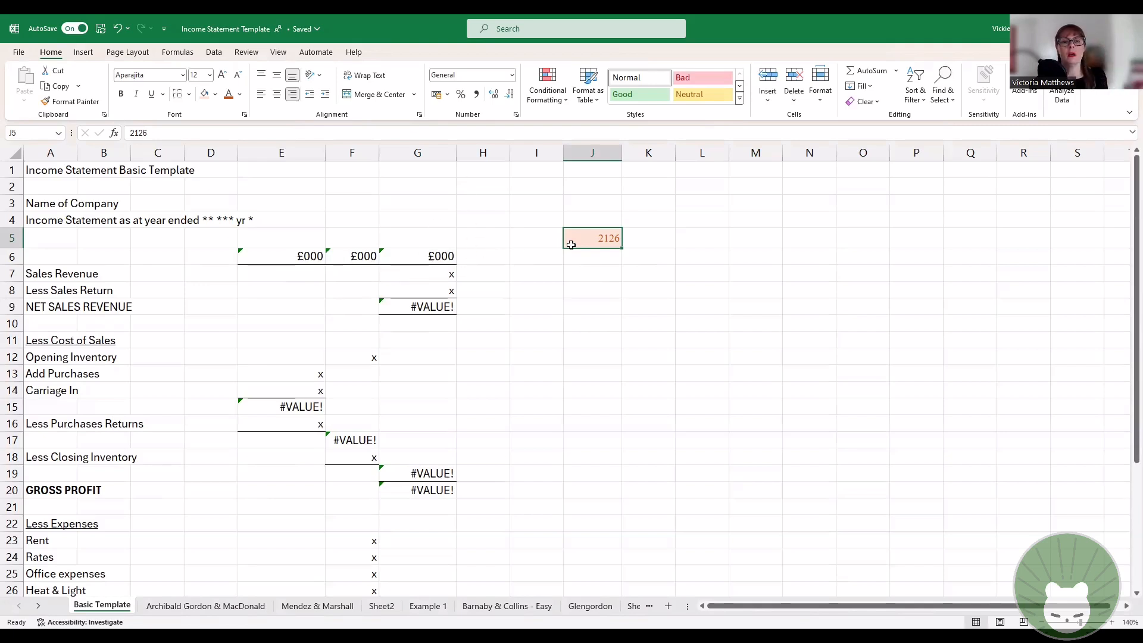
Step: Enter £000 in cell J7 with its General number format
left_click(592, 256)
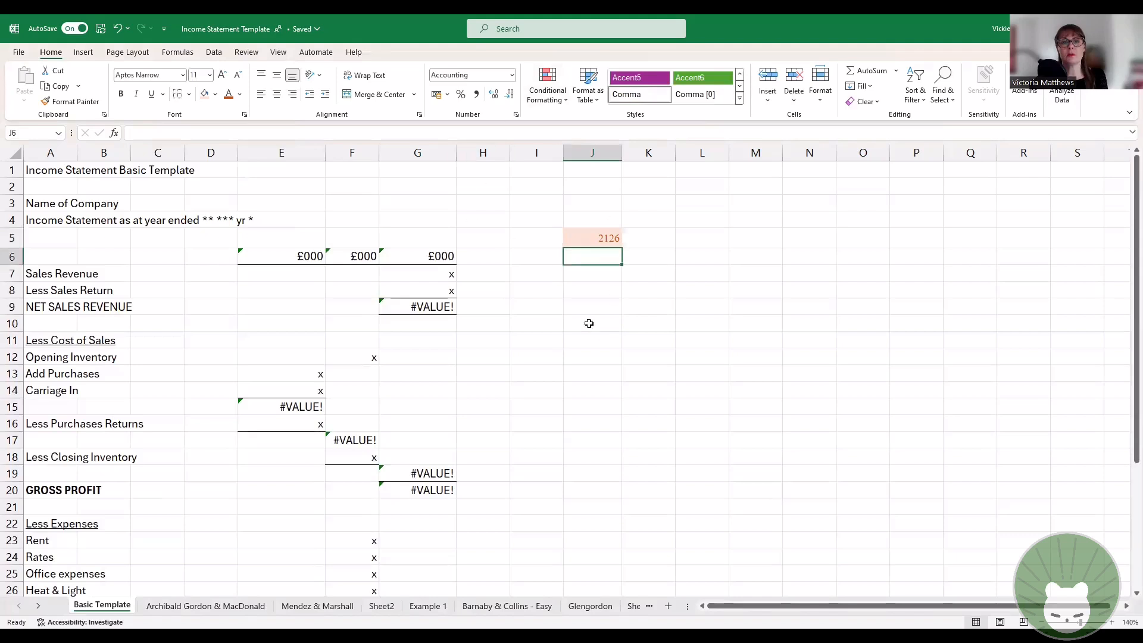
left_click(620, 274)
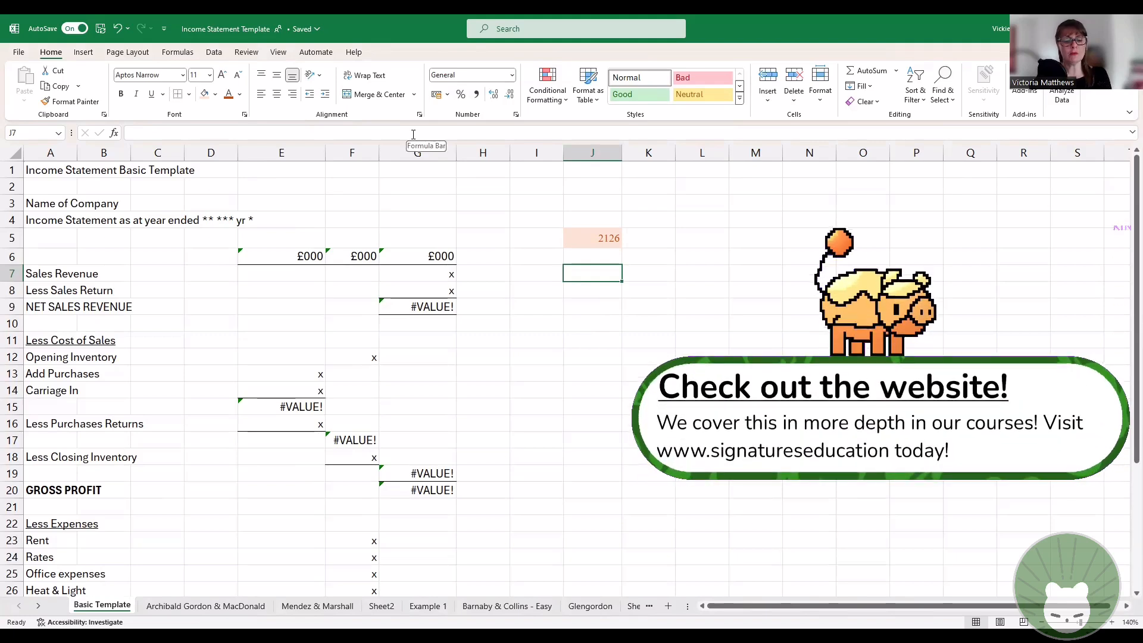
type("£")
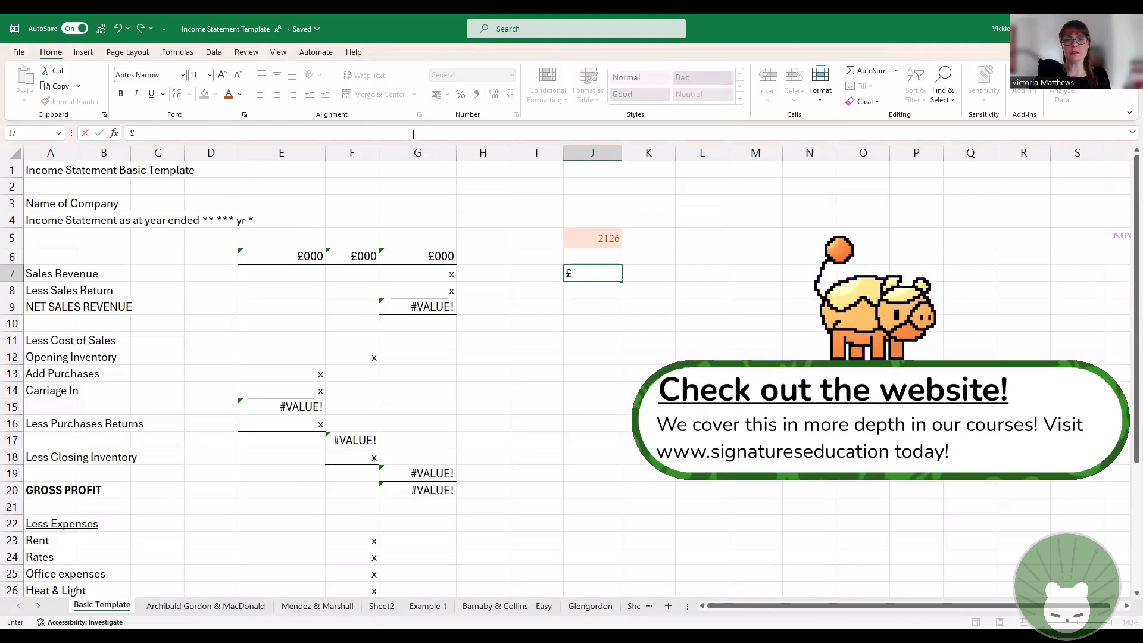
type("000")
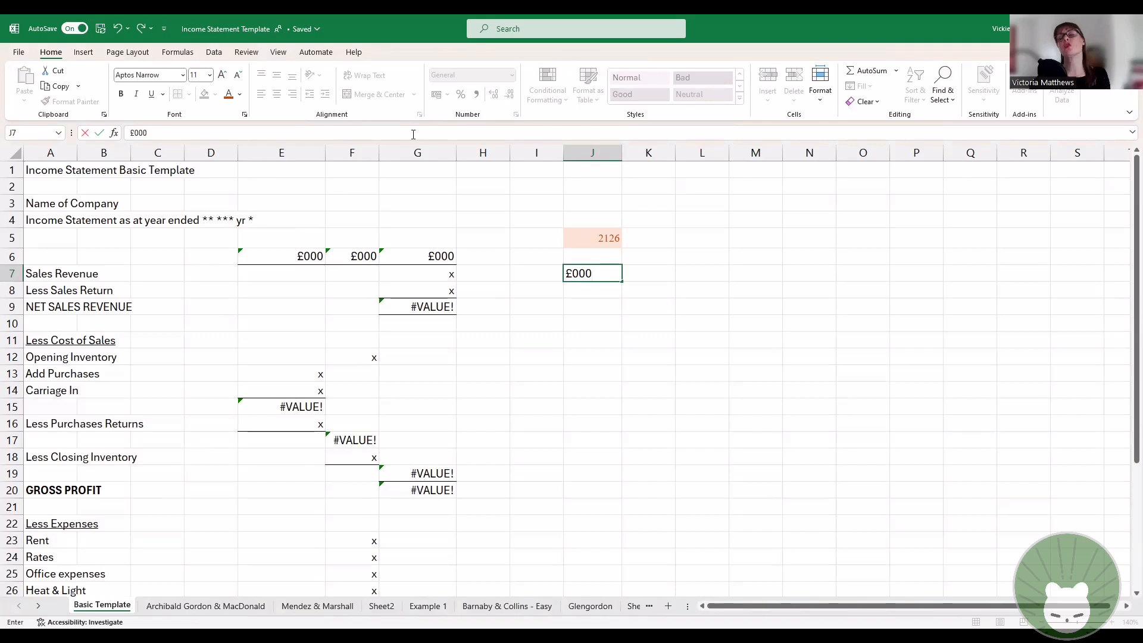
key("Return")
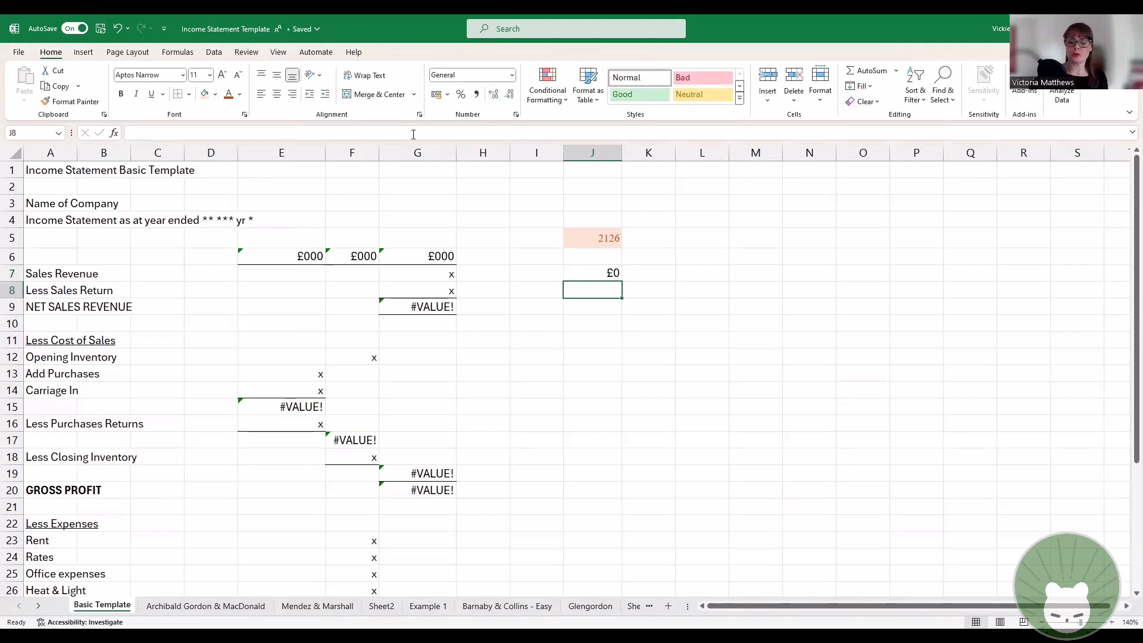
key("Up")
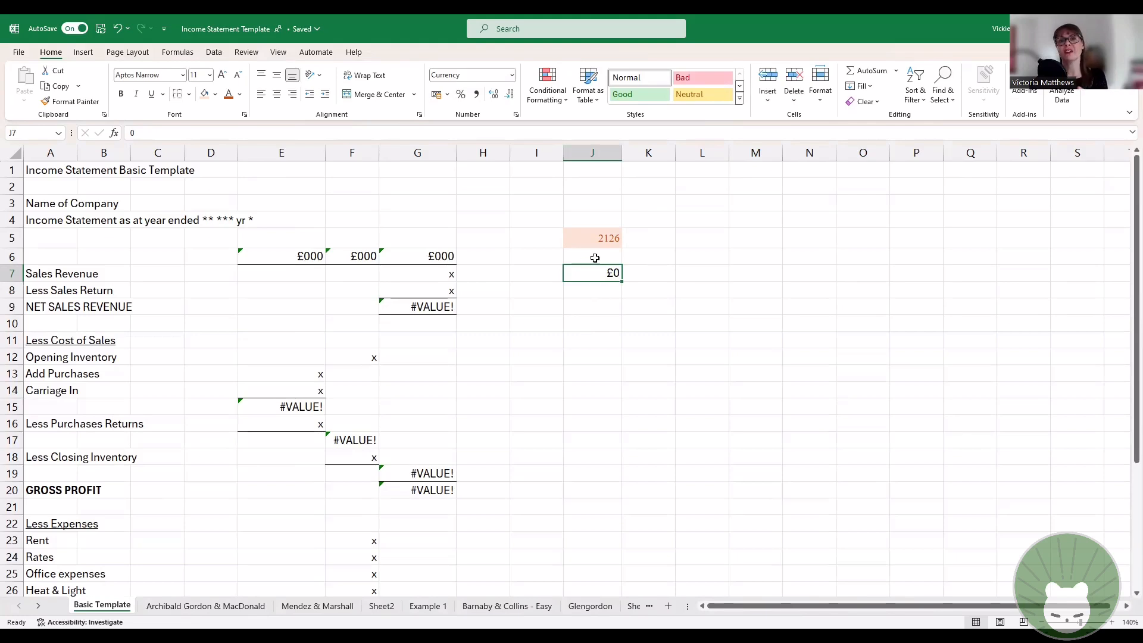
left_click(592, 154)
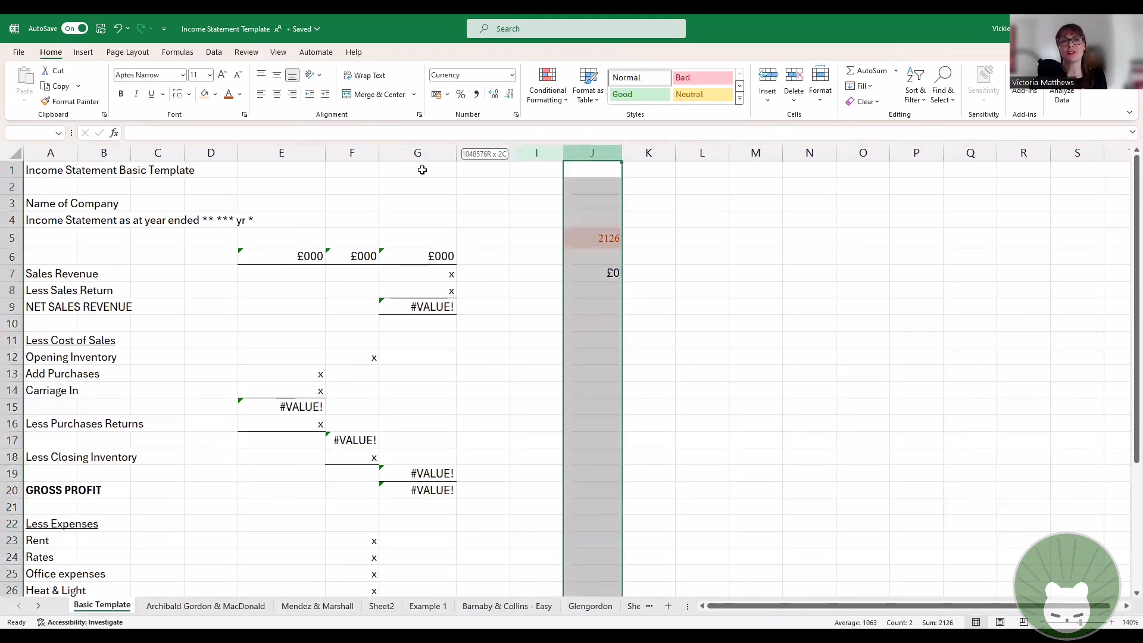
left_click(638, 259)
Step: Change the number format of cell J7 to Text and enter £000 in it
left_click(594, 276)
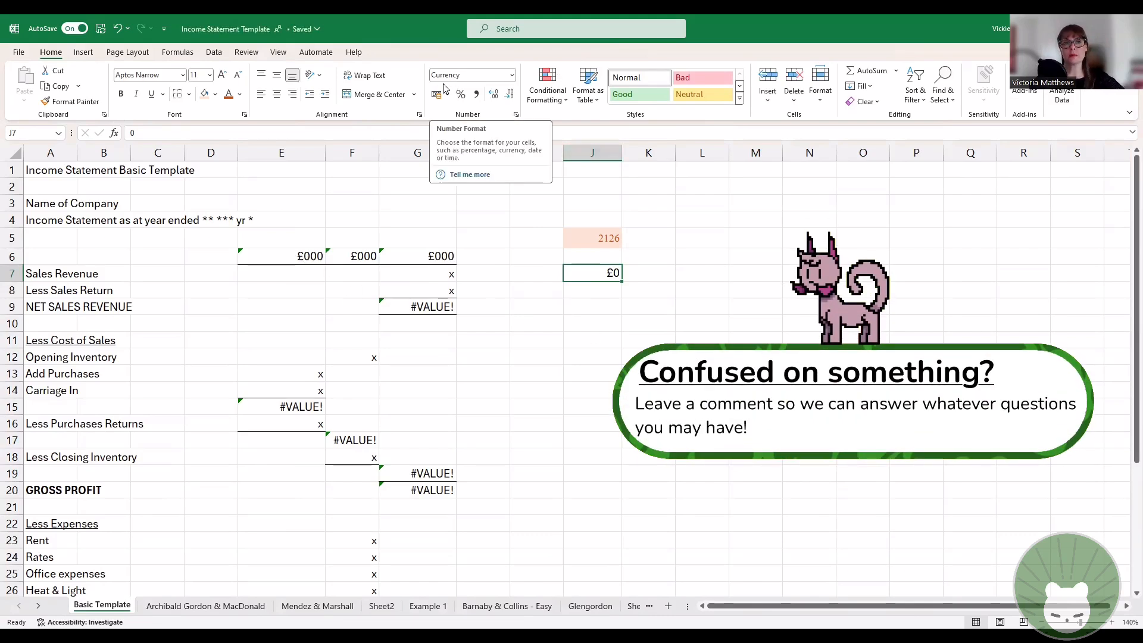
left_click(514, 77)
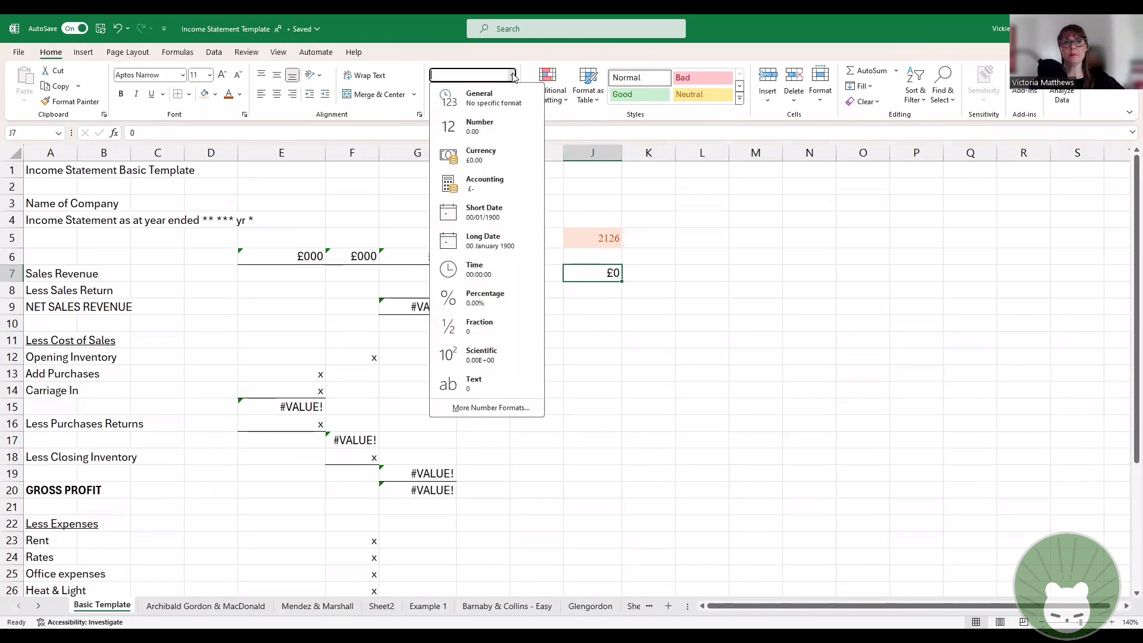
left_click(499, 388)
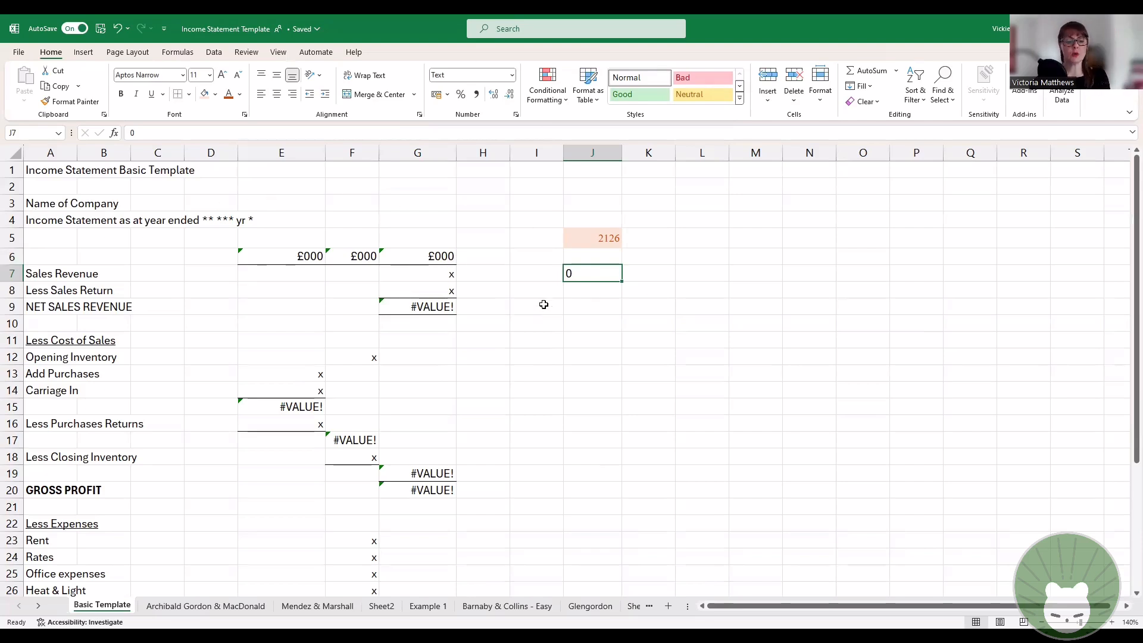
type("£")
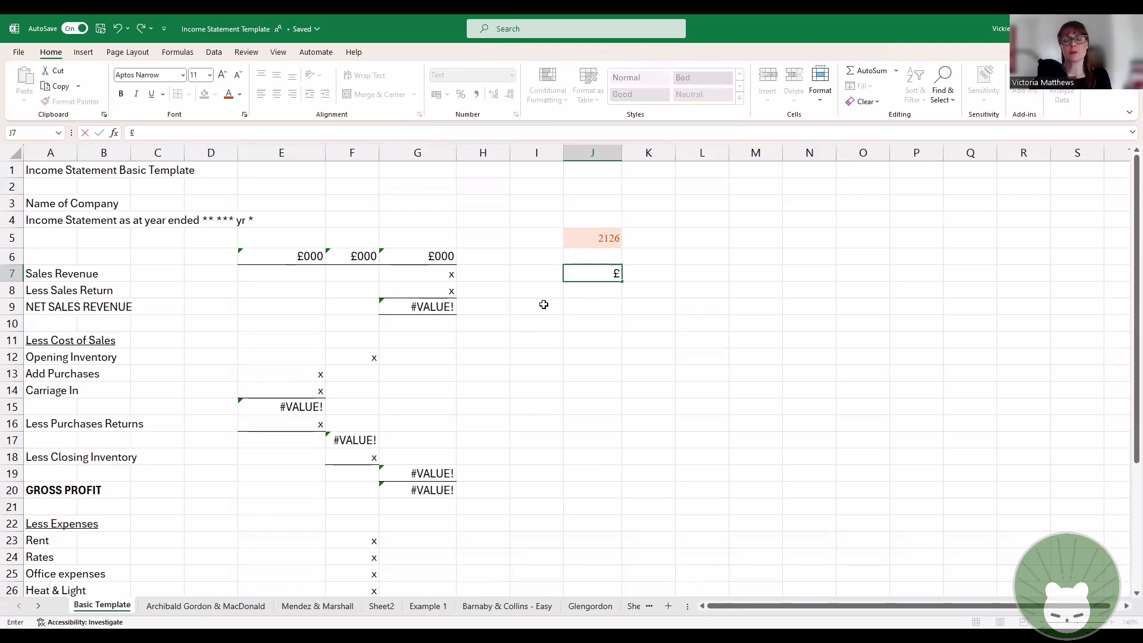
type("000")
key("Return")
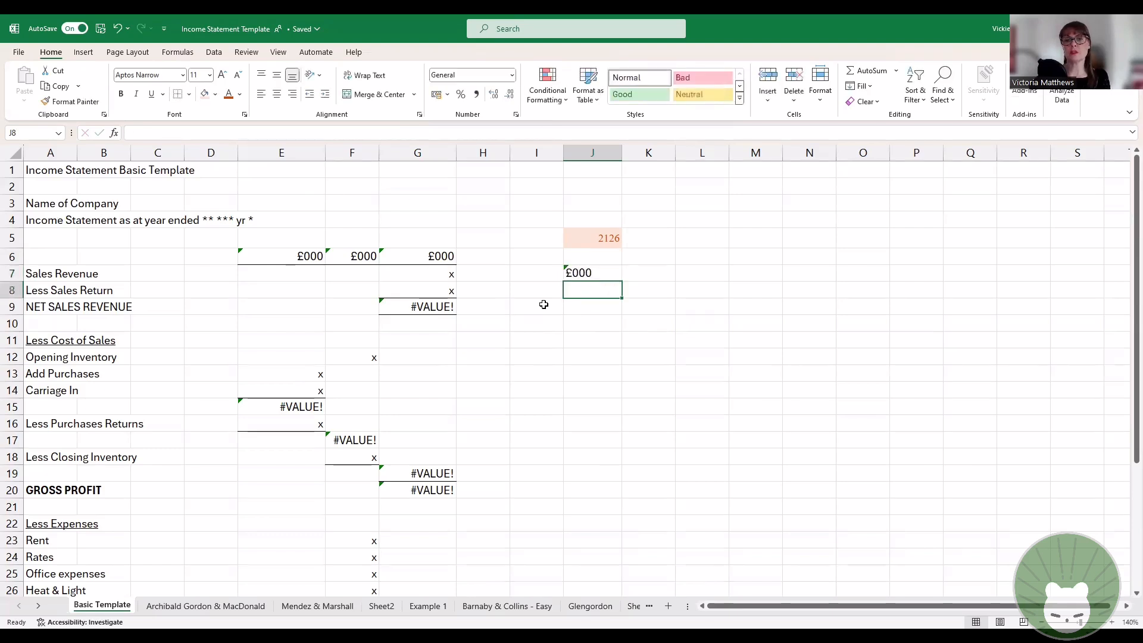
key("Down")
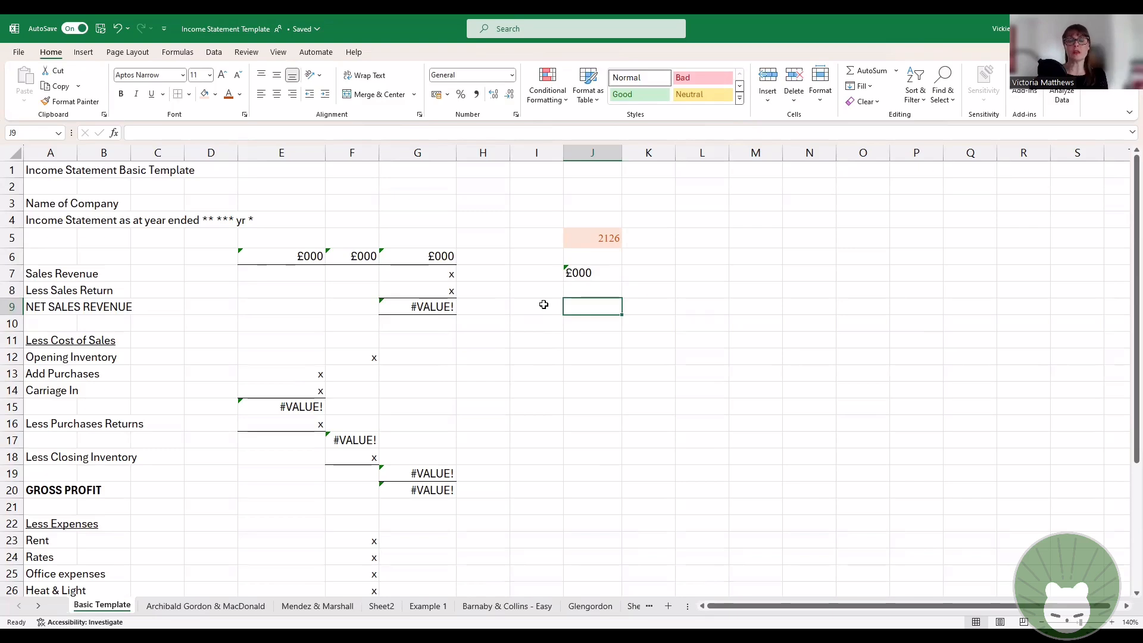
left_click(609, 272)
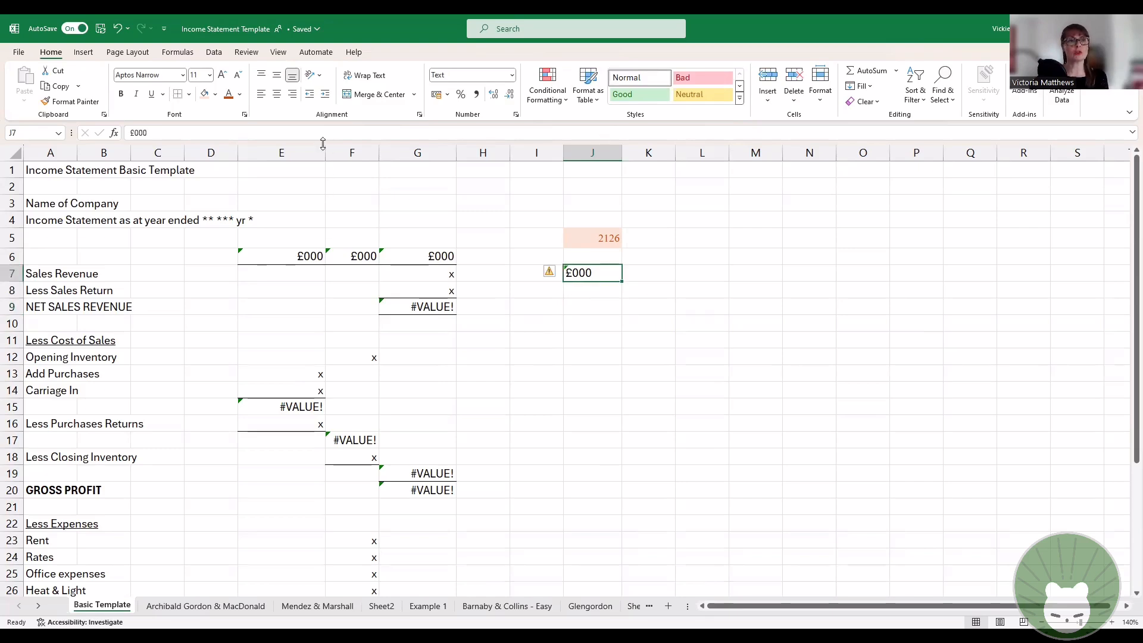
Step: Right-align the £000 heading in cell J7
left_click(292, 93)
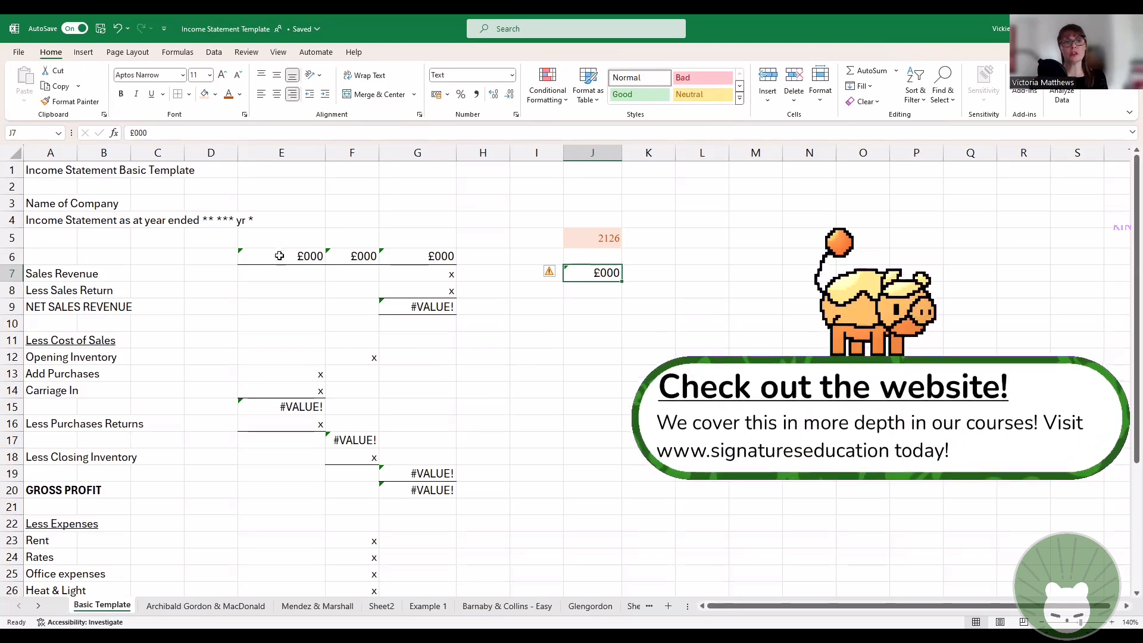
Step: Try underlining the £000 heading text in cell E6 and remove the underline again
left_click(303, 260)
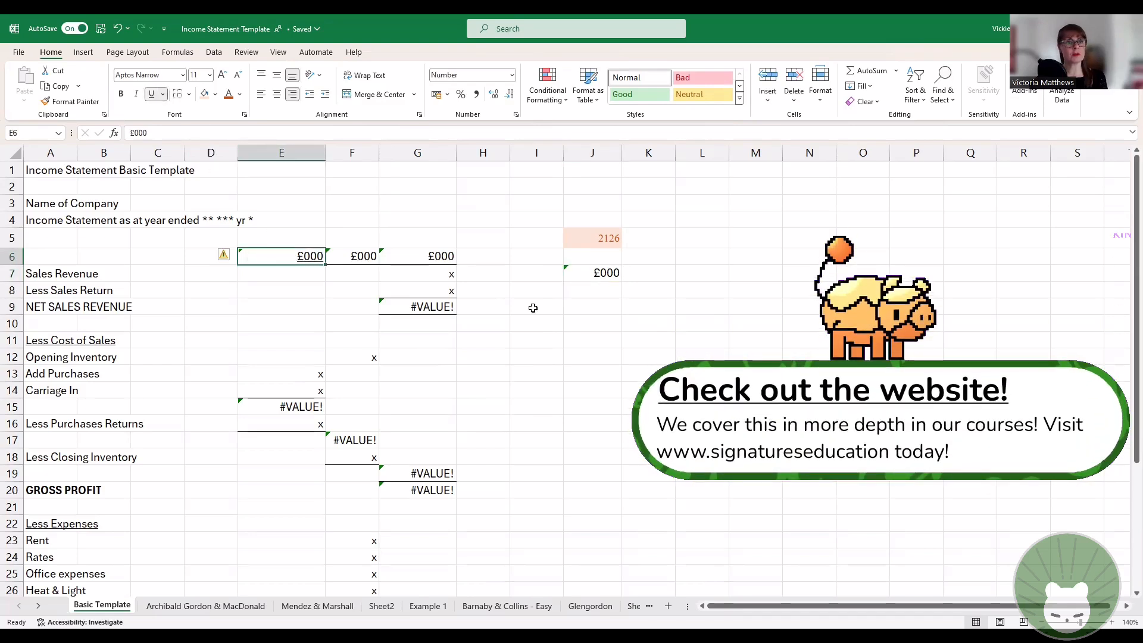
left_click(601, 371)
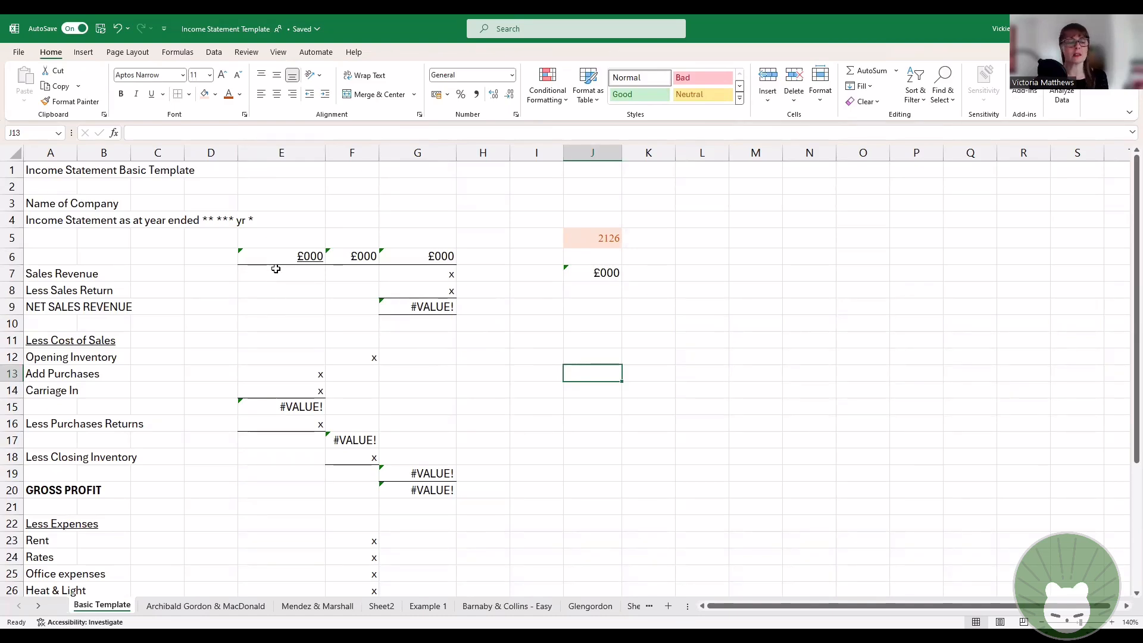
left_click(301, 252)
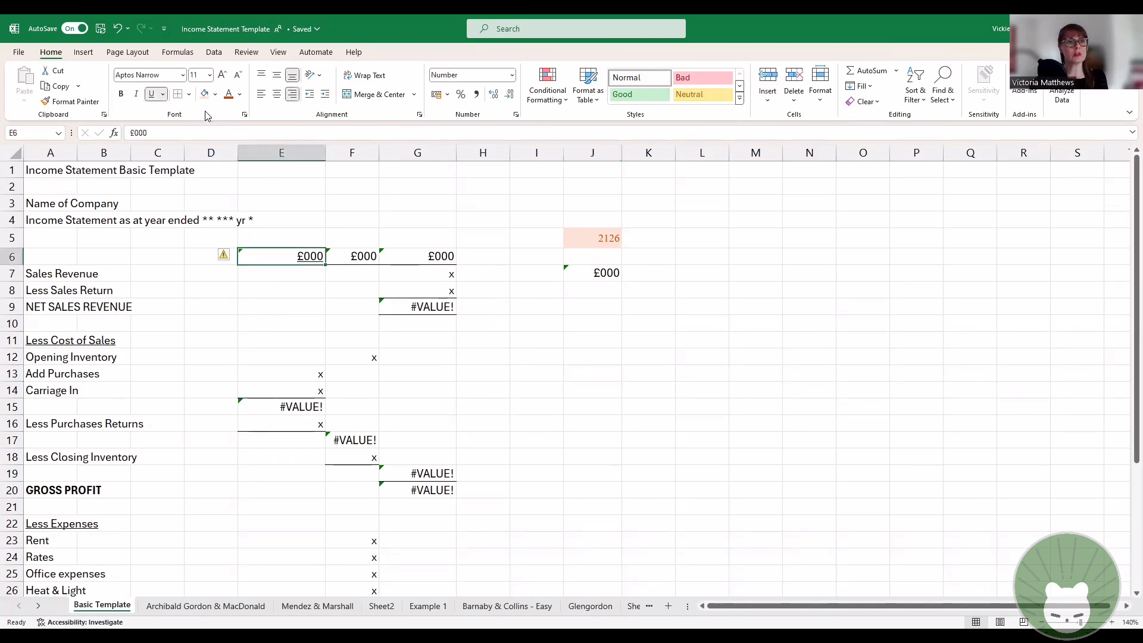
left_click(150, 94)
left_click(638, 371)
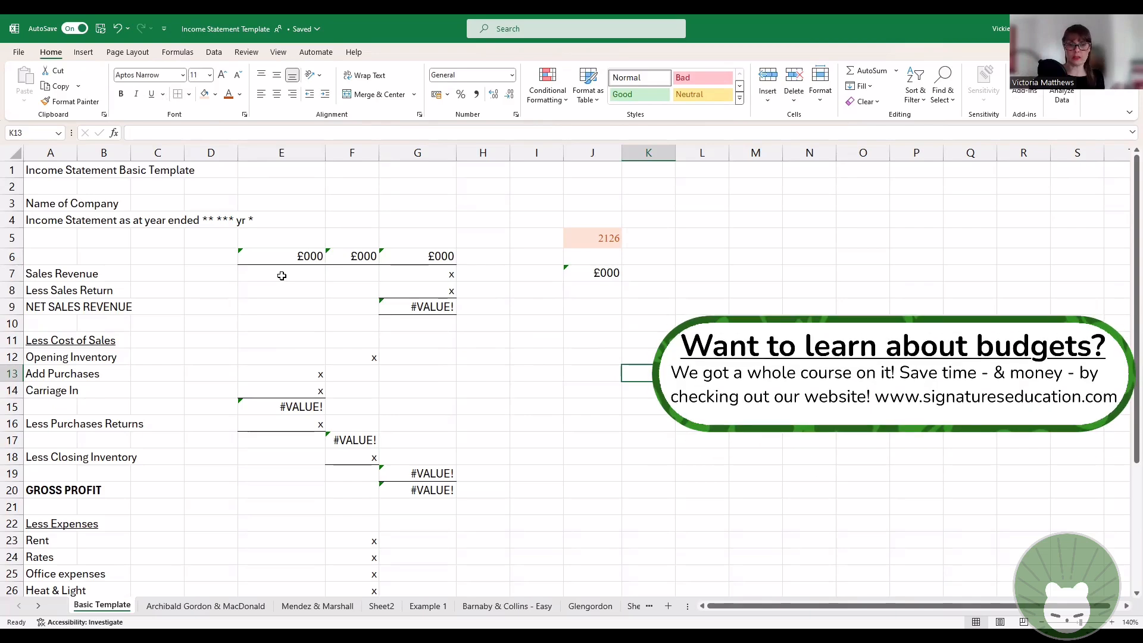
Step: Add a bottom border to the £000 heading in cell J7
left_click(585, 272)
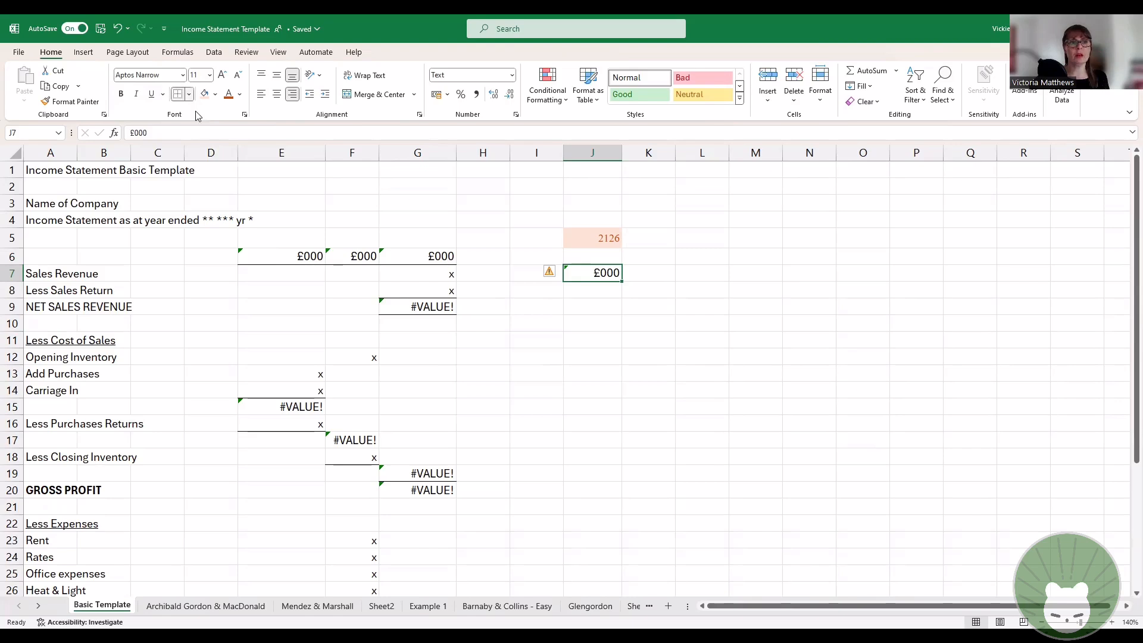
left_click(189, 94)
left_click(368, 174)
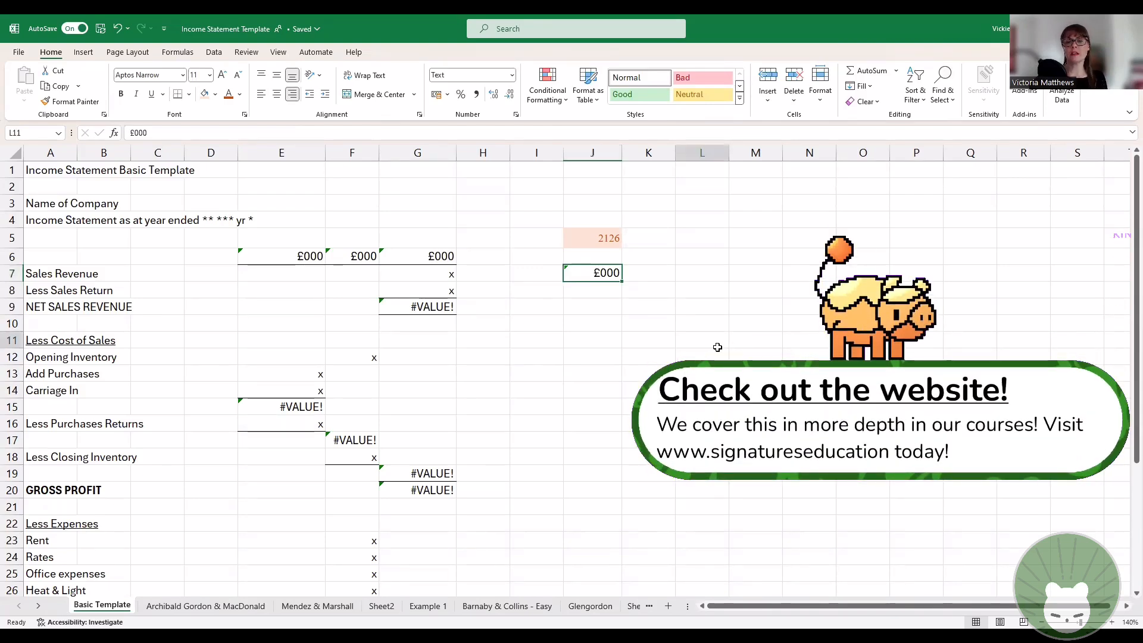
left_click(717, 341)
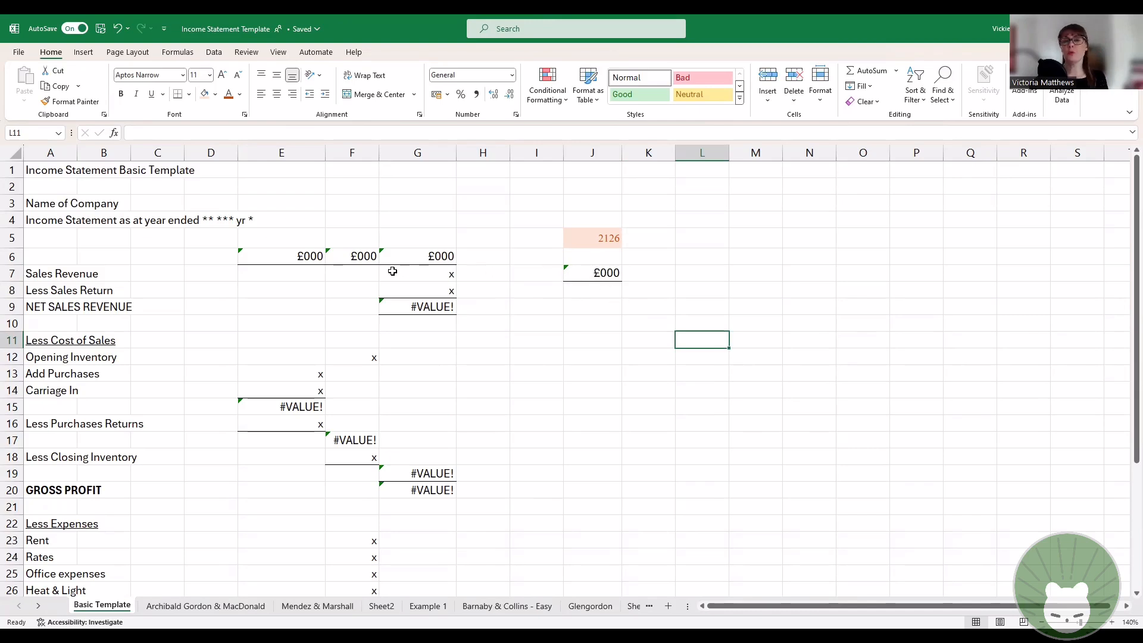
Step: Autofill the £000 heading from cell J7 across to L7
left_click(604, 274)
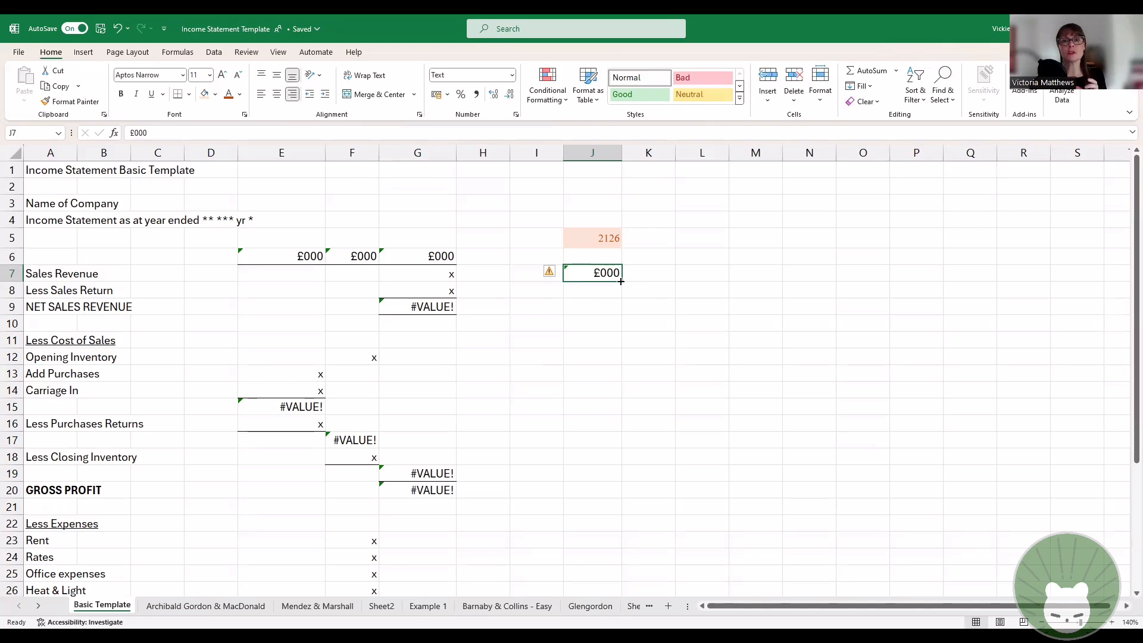
left_click_drag(621, 281, 621, 282)
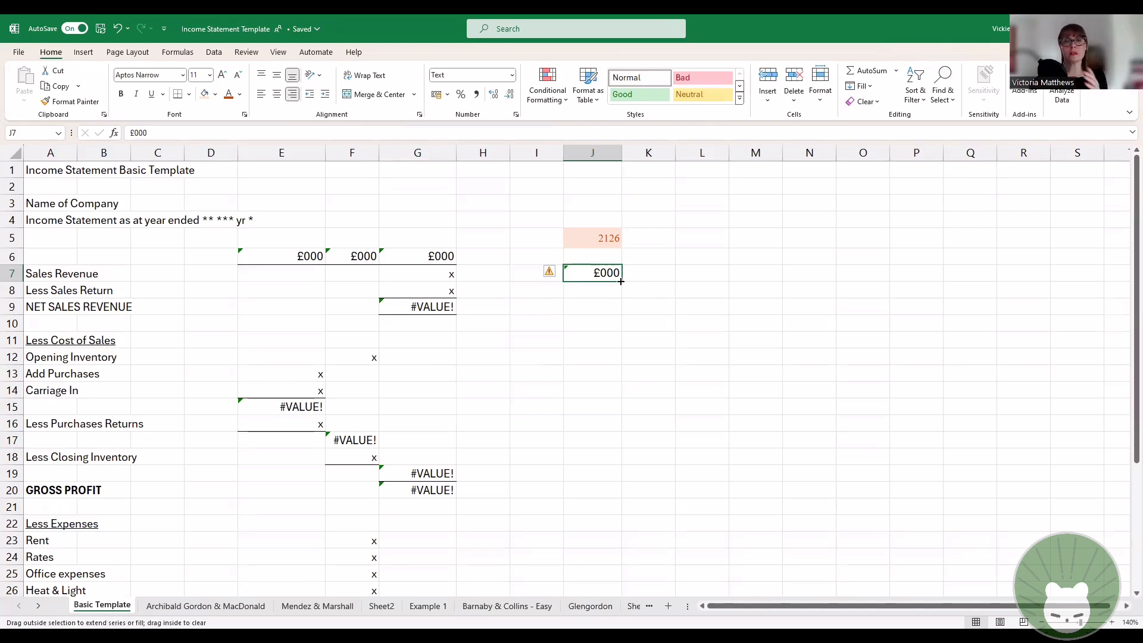
left_click_drag(621, 281, 711, 280)
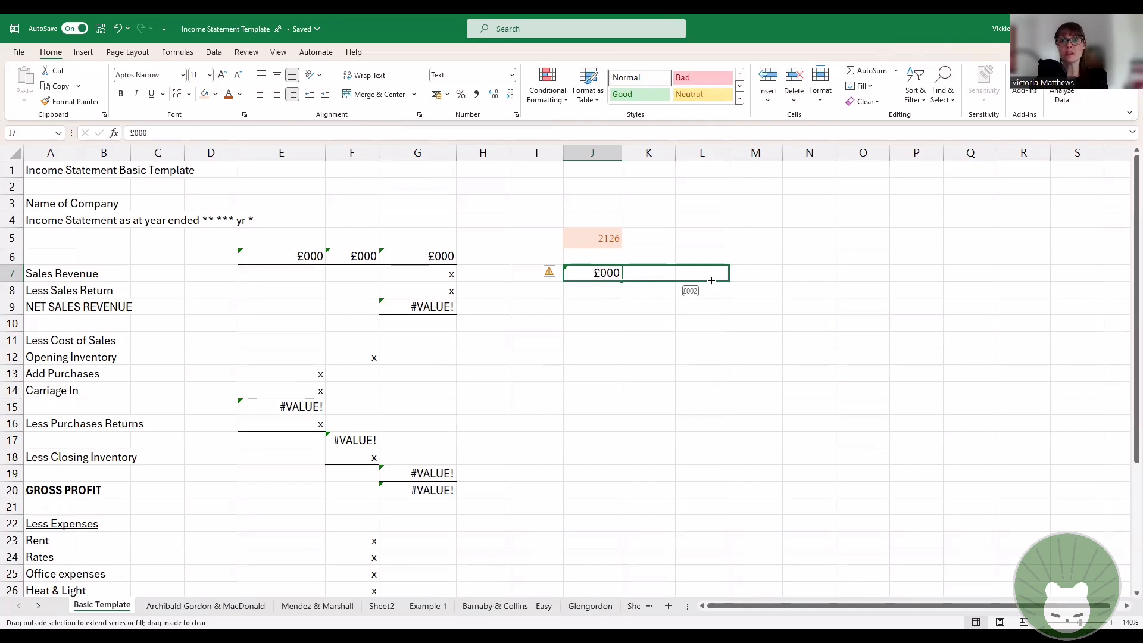
left_click_drag(711, 279, 713, 280)
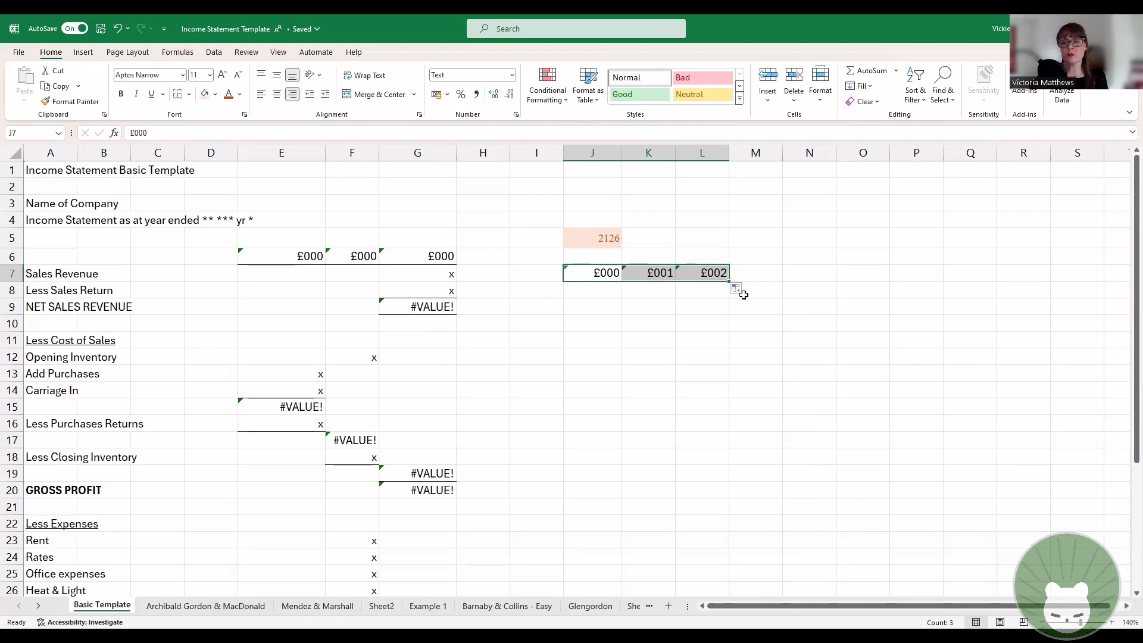
left_click(659, 315)
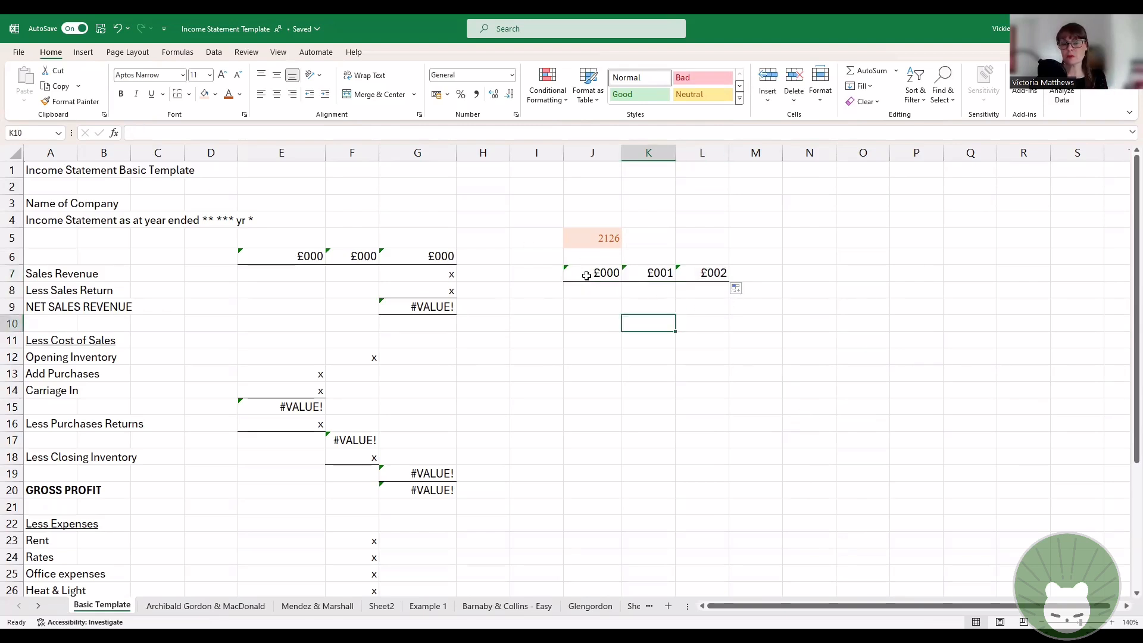
Step: Edit the filled headings in cells K7 and L7 so that each reads £000
double_click(664, 273)
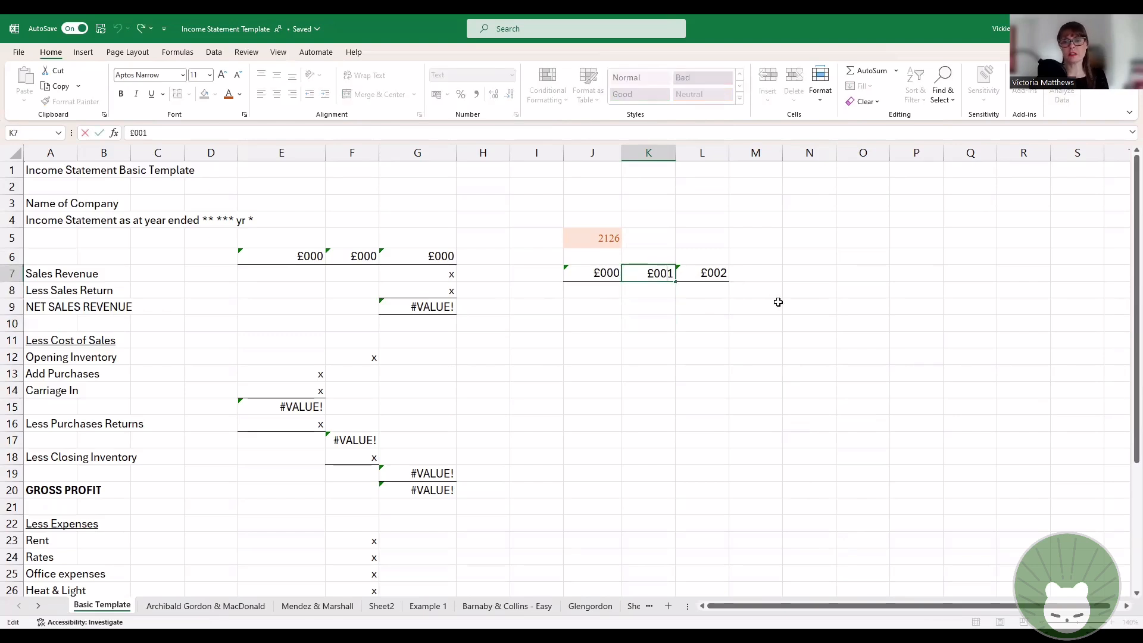
key("BackSpace")
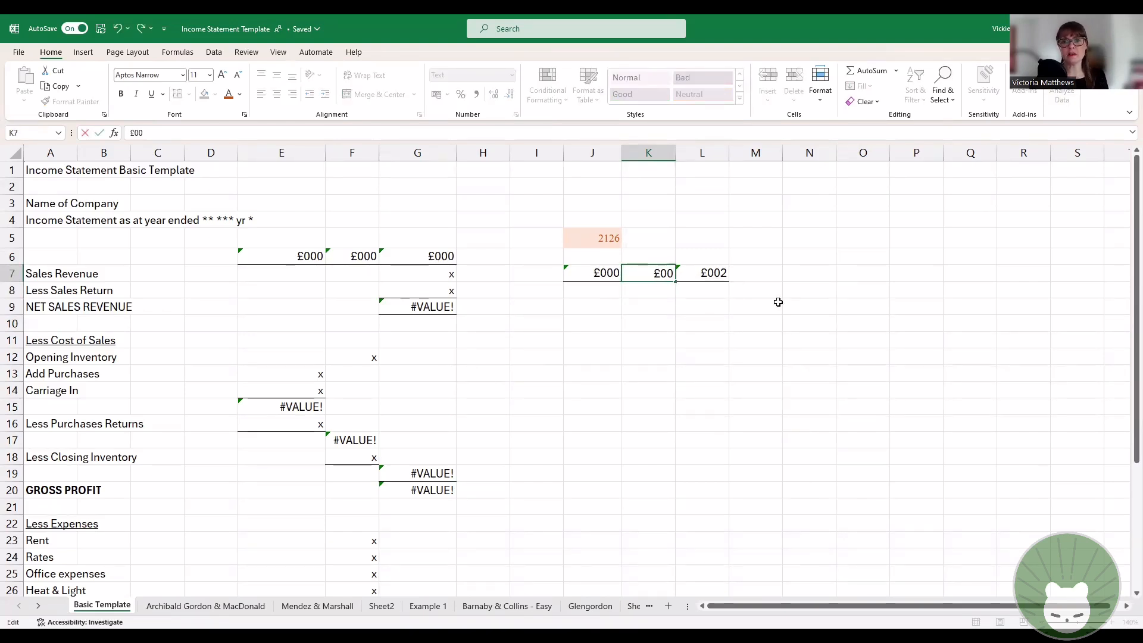
type("0")
key("Return")
key("Up")
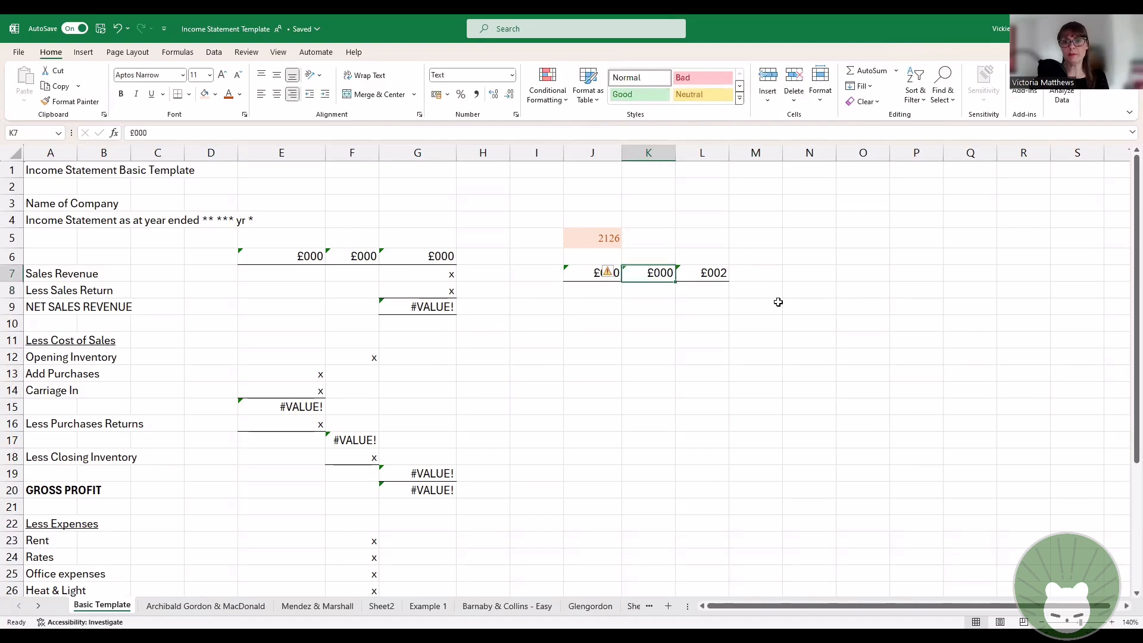
key("Right")
left_click(223, 131)
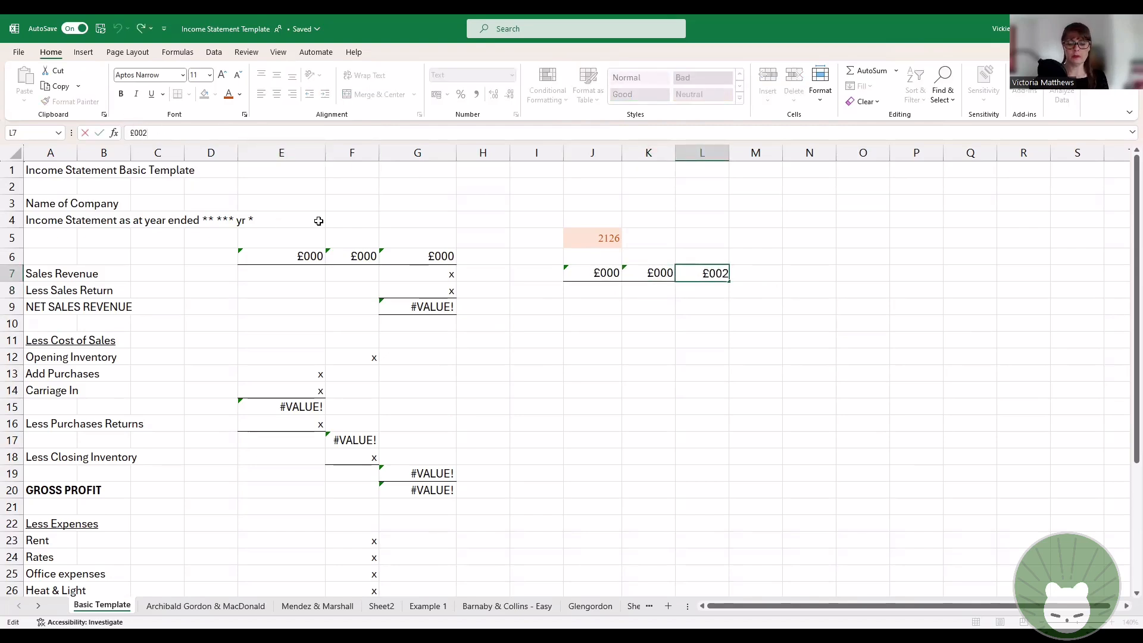
key("BackSpace")
key("Return")
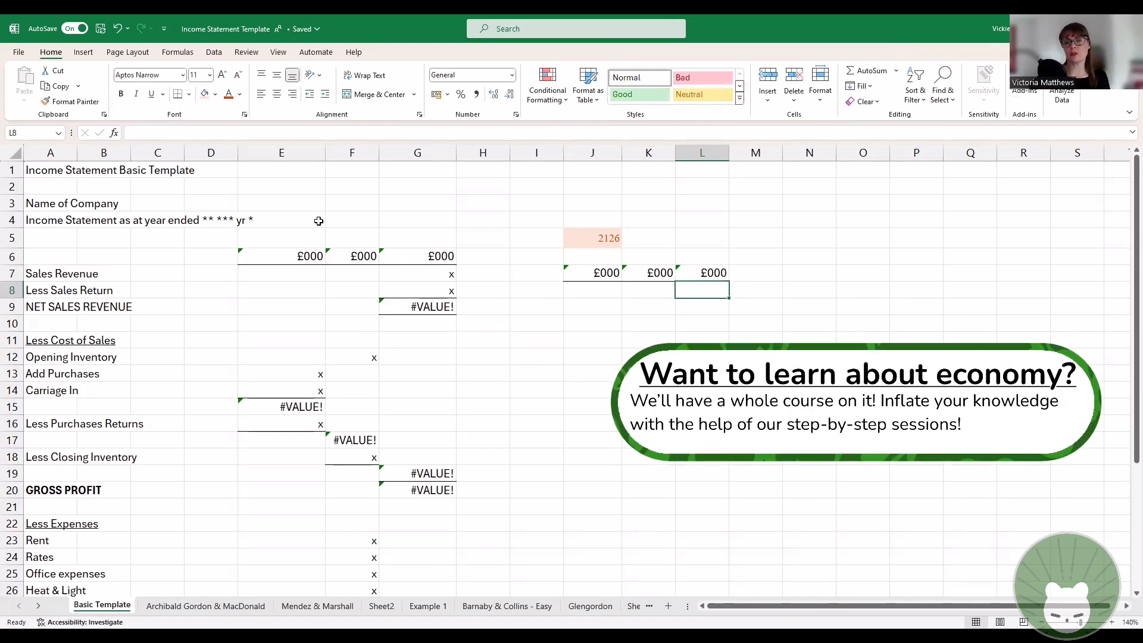
key("Return")
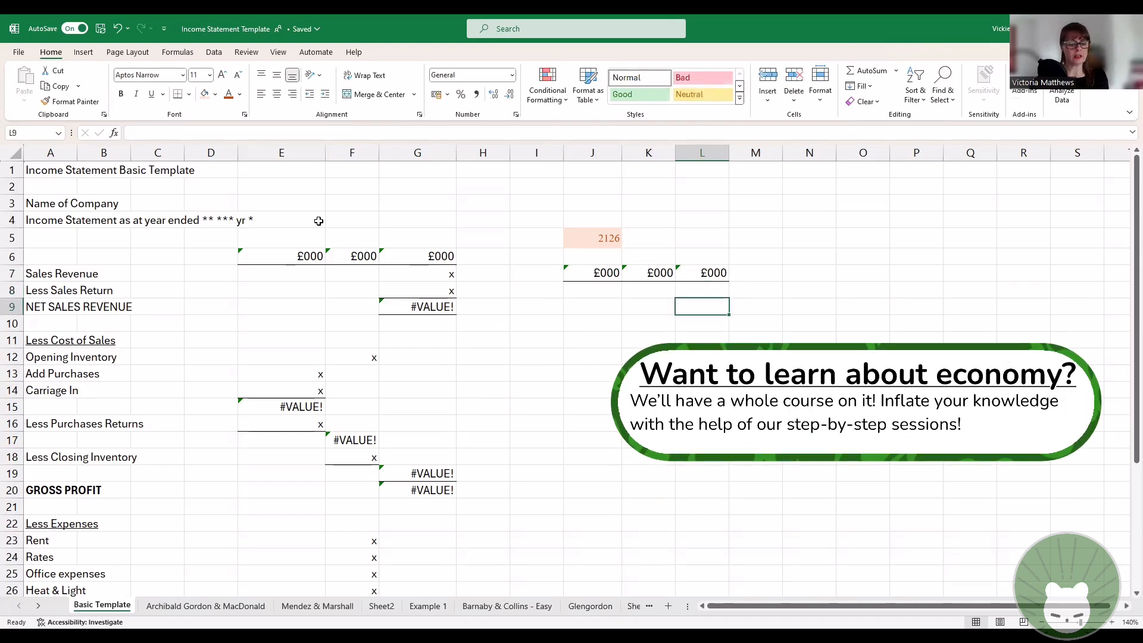
Step: Undo the edits and the autofill in cells K7 and L7
key("ctrl+z")
key("ctrl+z")
key("ctrl+z")
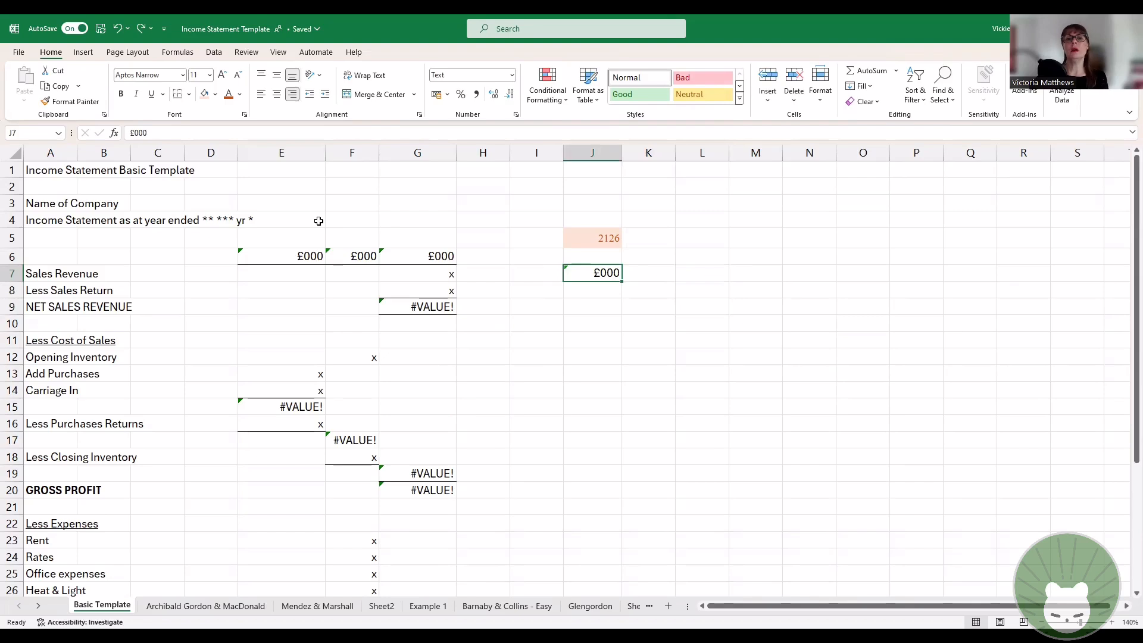
left_click(678, 317)
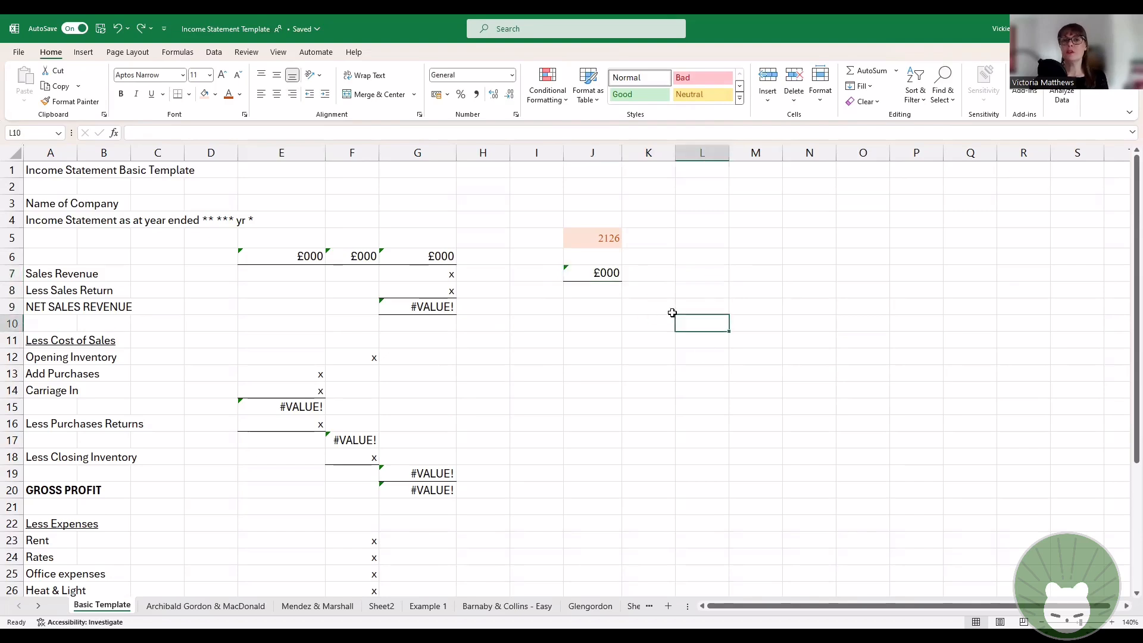
Step: Copy the £000 heading from cell J7 and paste it into K7:L7
left_click(592, 275)
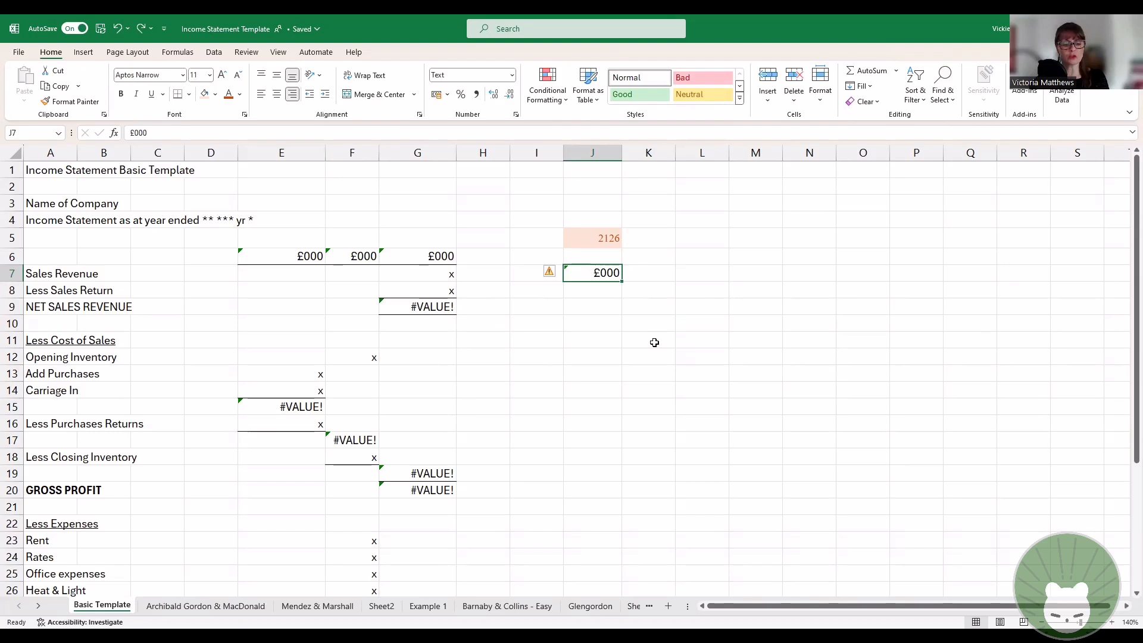
key("ctrl+c")
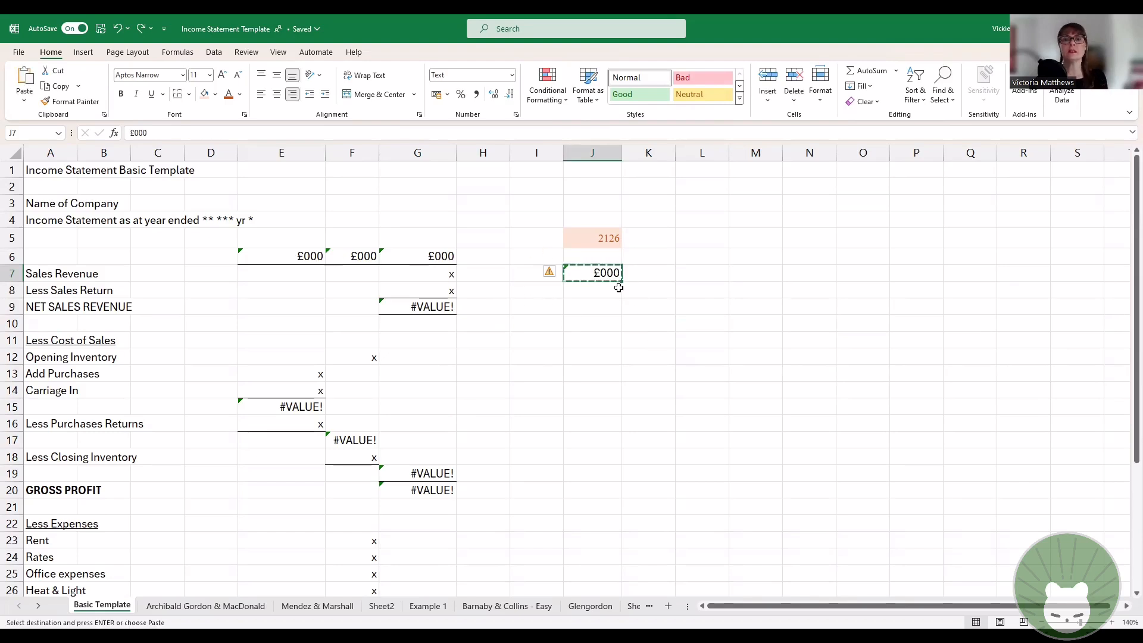
left_click_drag(643, 273, 679, 271)
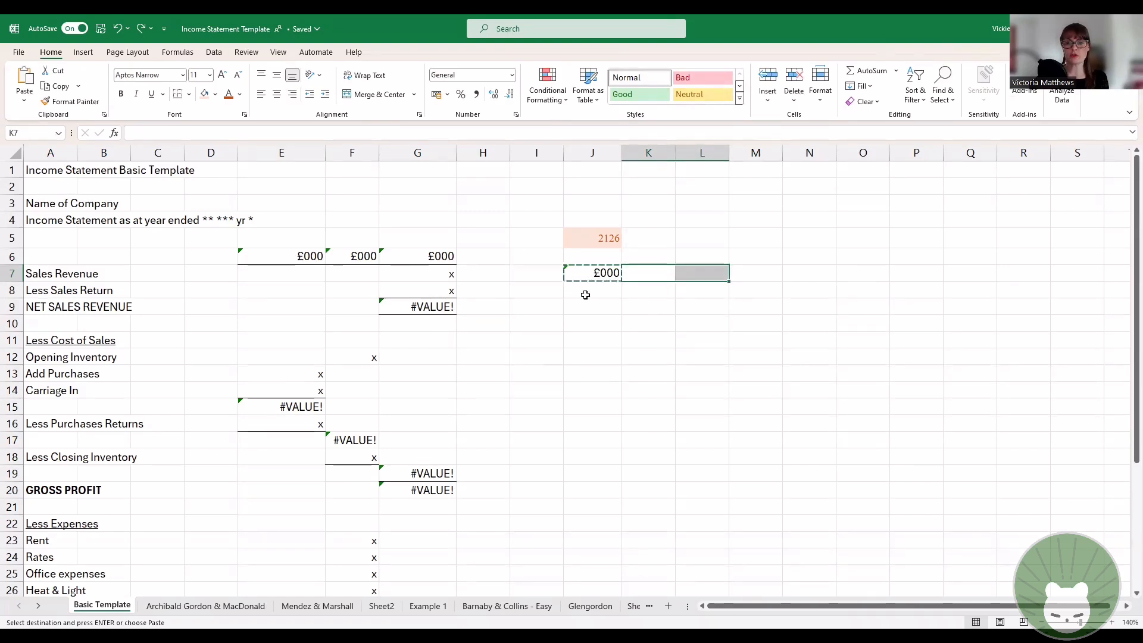
left_click(693, 353)
left_click(646, 274)
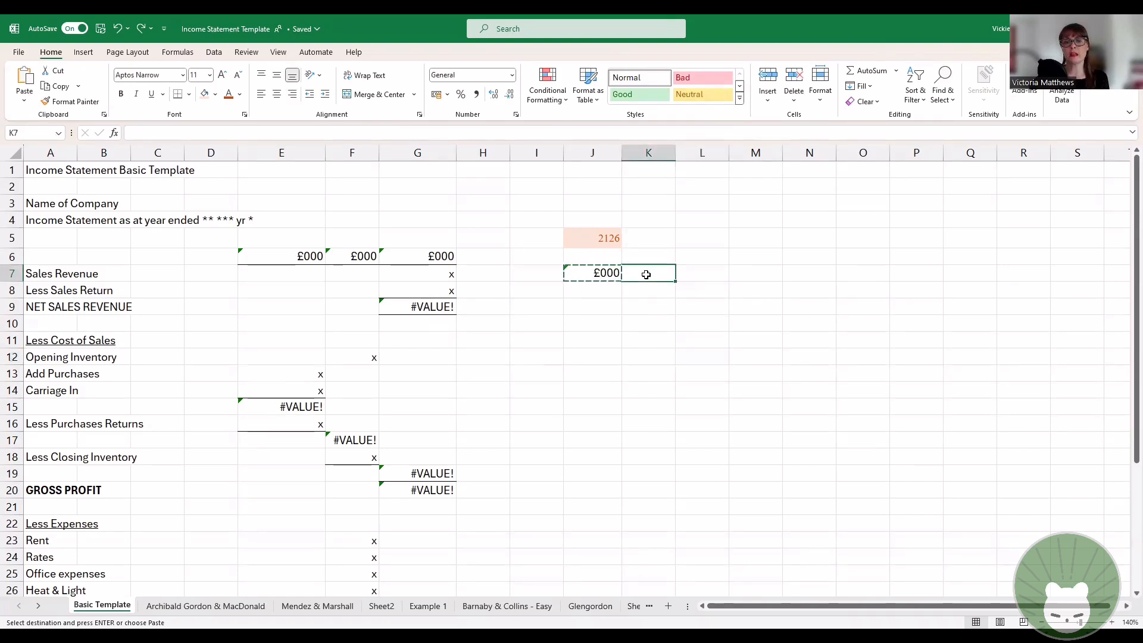
left_click_drag(646, 275, 710, 276)
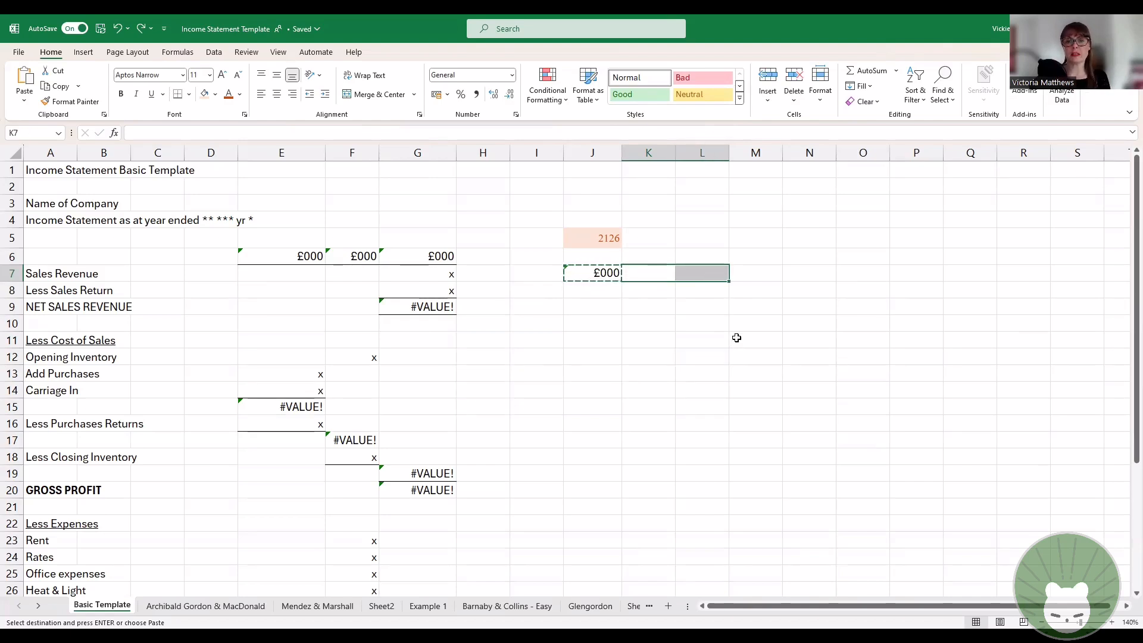
key("Return")
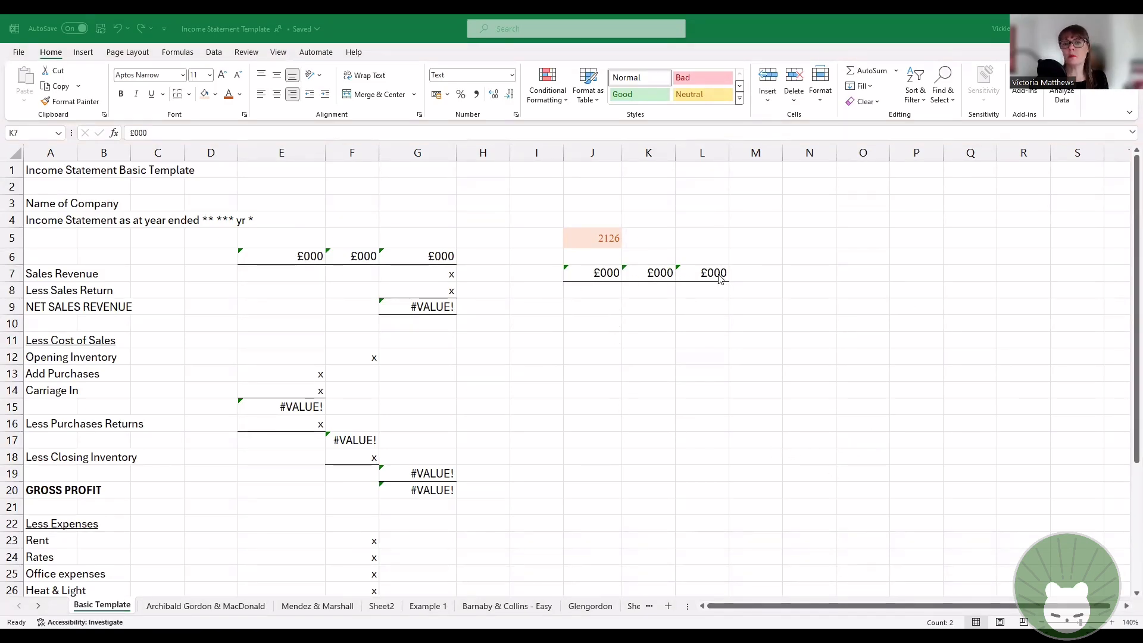
Step: Move the three £000 headings from J7:L7 to L4:N4
left_click(593, 275)
left_click_drag(595, 276, 713, 275)
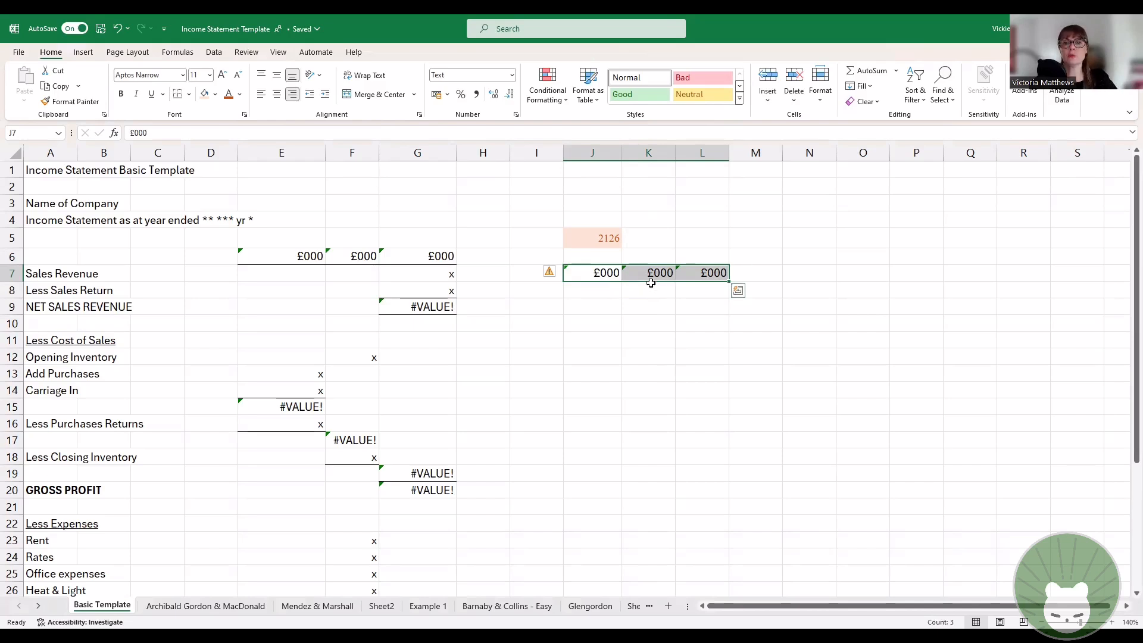
left_click_drag(651, 282, 654, 292)
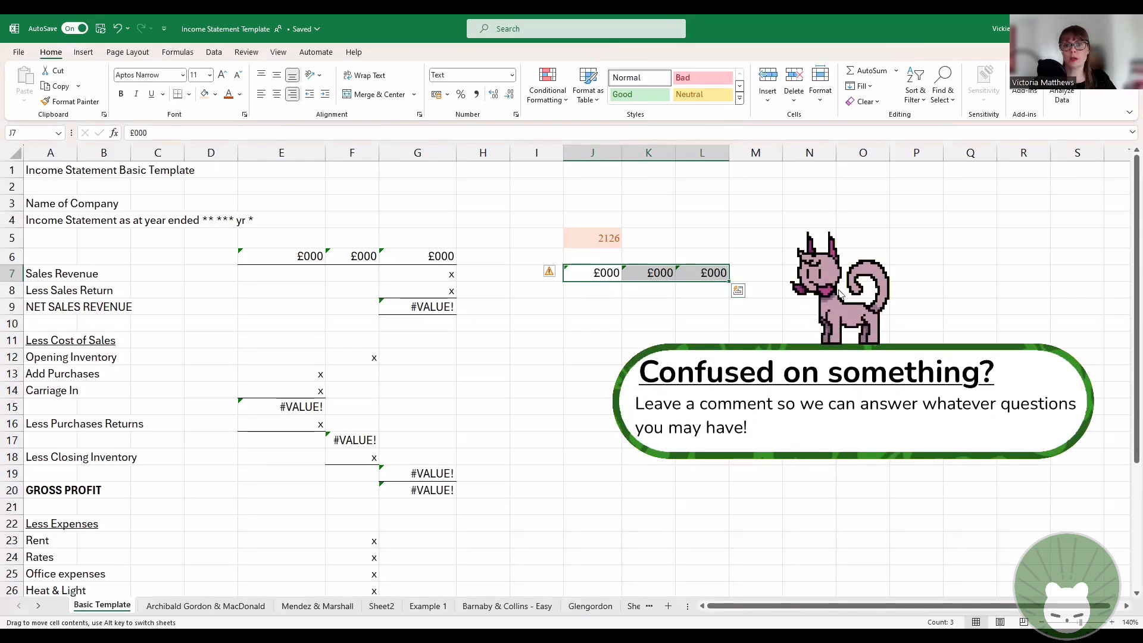
left_click_drag(752, 239, 745, 215)
left_click(714, 324)
left_click(711, 222)
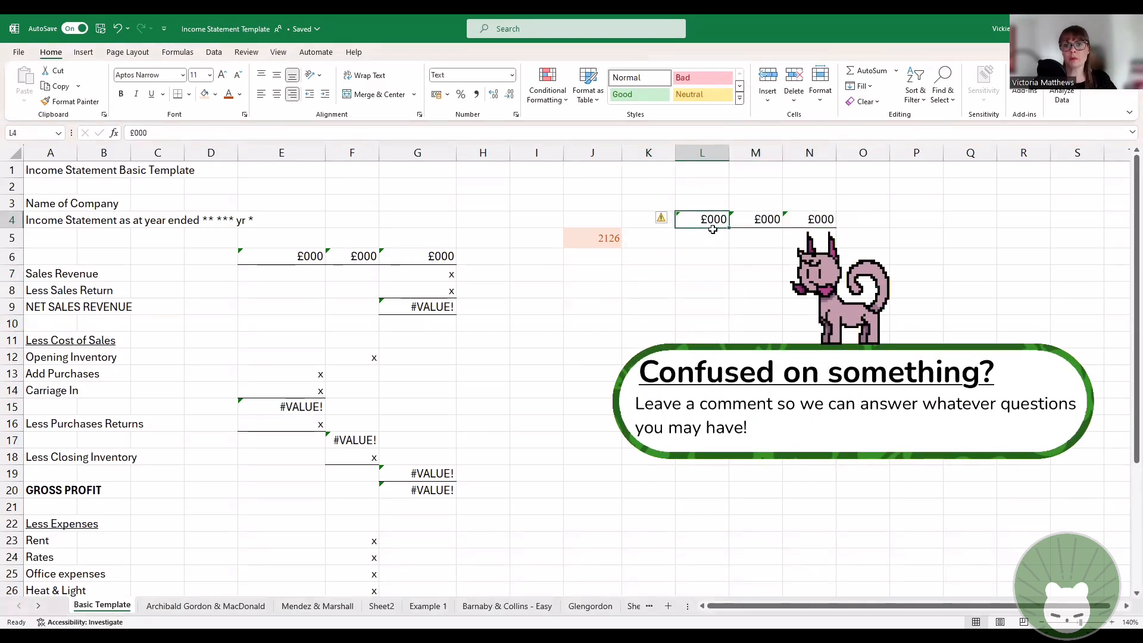
Step: Move the £000 heading from L4 to K8 and clear the contents of K8, M4 and N4
left_click_drag(717, 255, 649, 287)
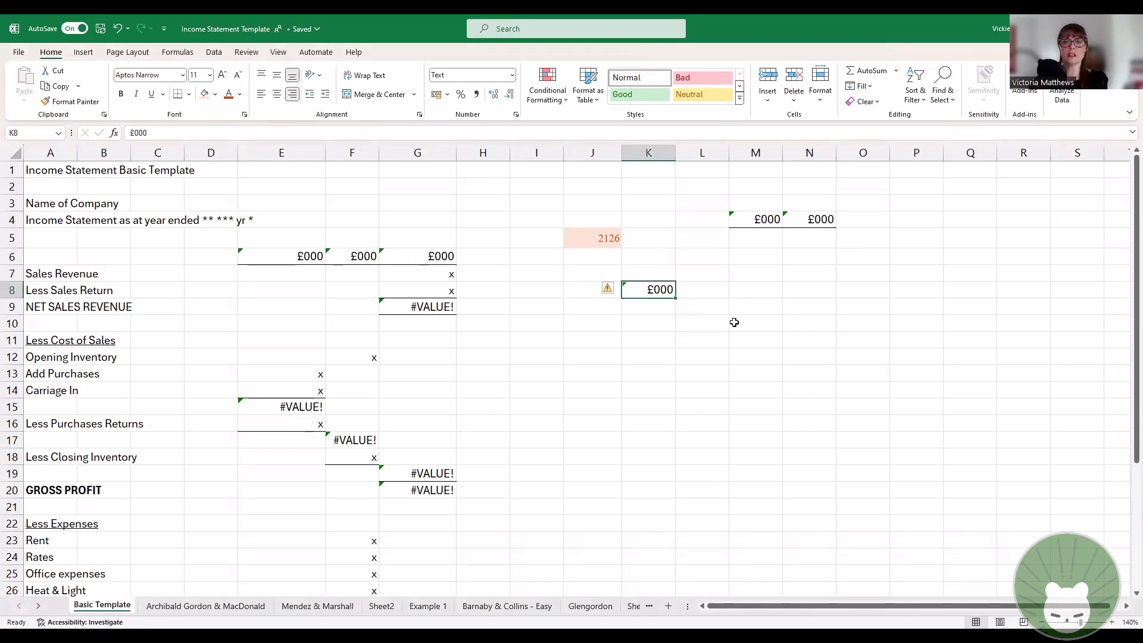
key("BackSpace")
left_click(753, 220)
key("BackSpace")
left_click(787, 218)
key("BackSpace")
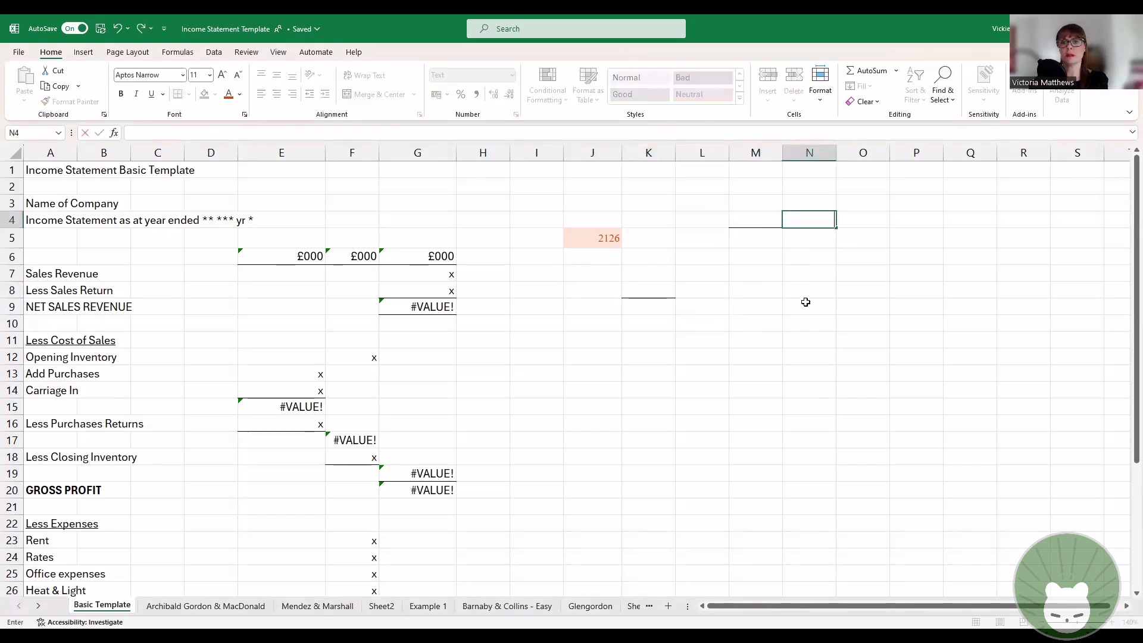
left_click(806, 302)
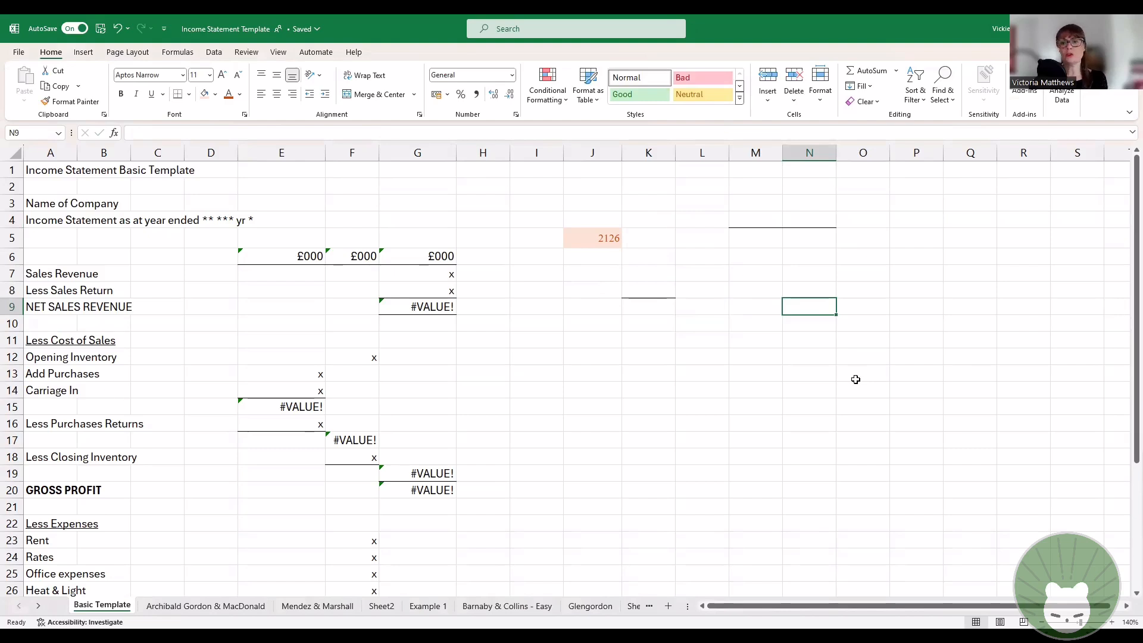
Step: Undo the cleared headings and the move to K8, keeping the three £000 headings in L4:N4
key("ctrl+z")
key("ctrl+z")
key("ctrl+z")
key("ctrl+y")
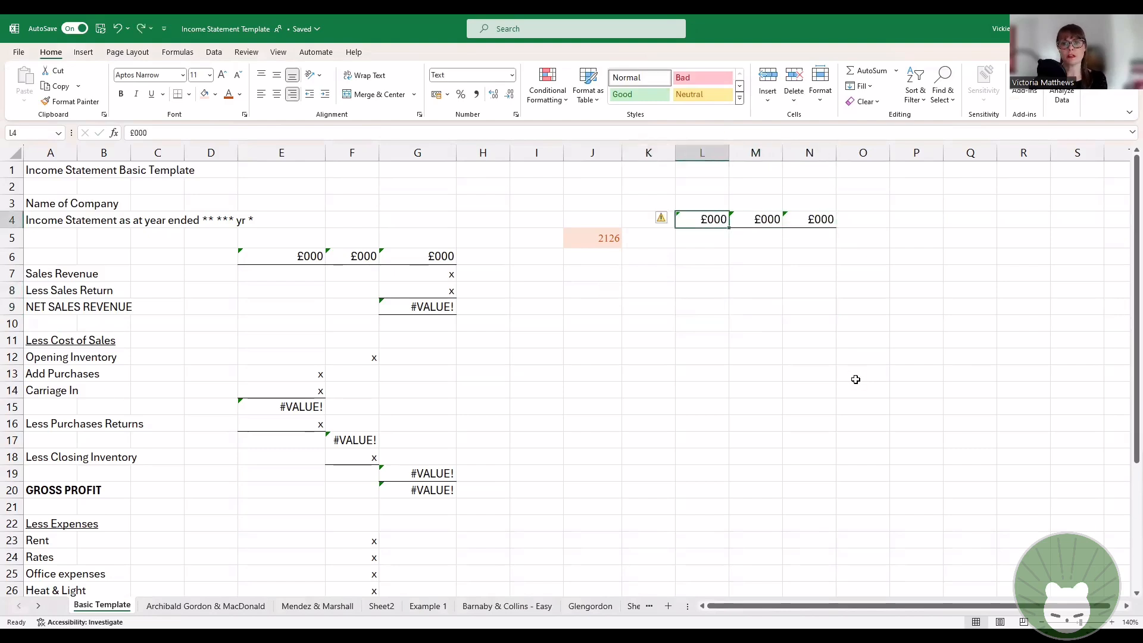
left_click(856, 378)
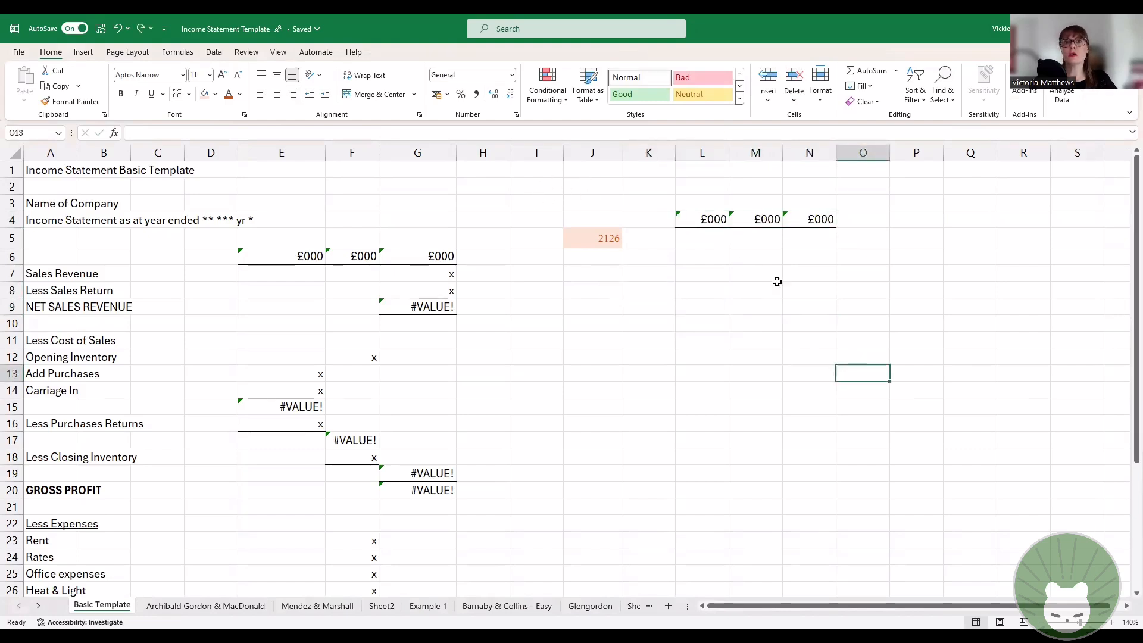
left_click(545, 190)
left_click_drag(548, 199, 852, 301)
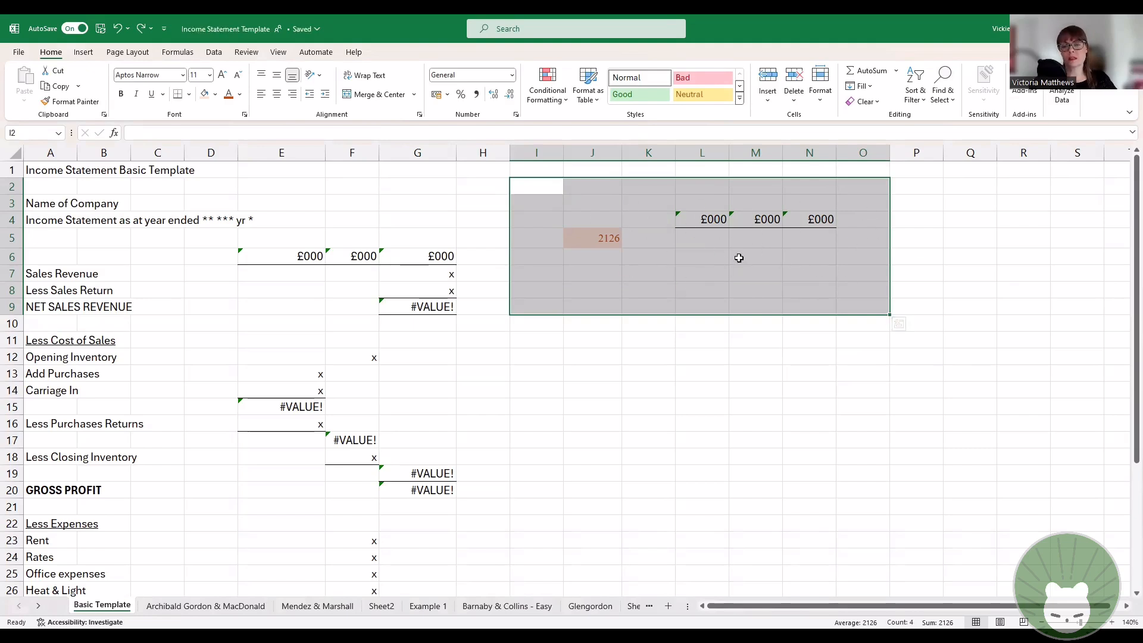
left_click(649, 407)
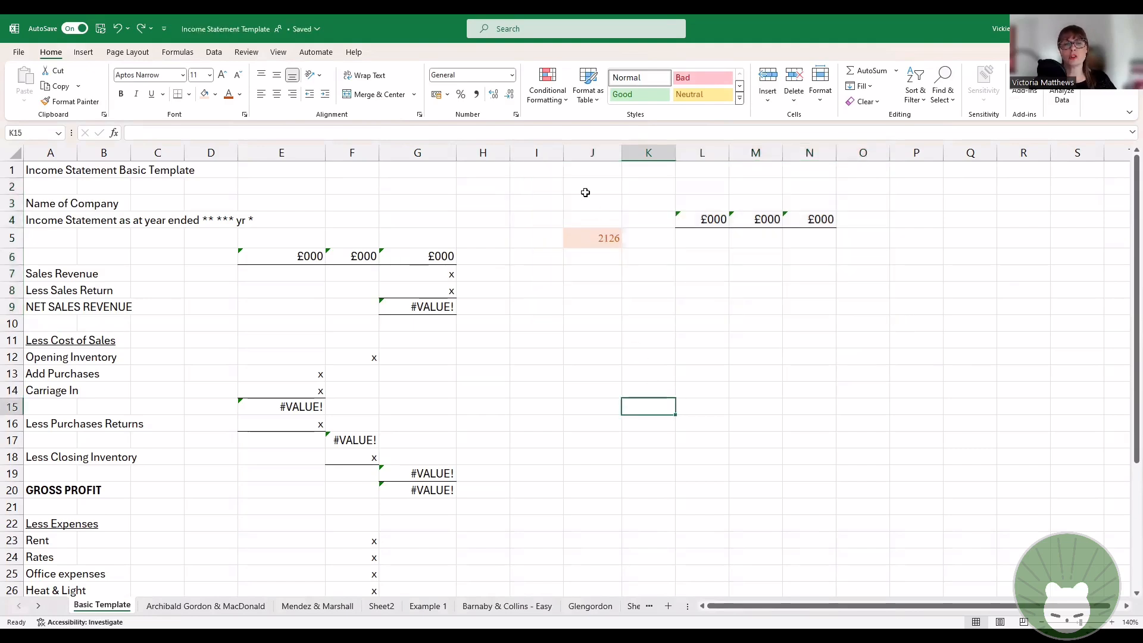
Step: Clear the contents of the shaded cell J5 and the three £000 headings in L4:N4
left_click(593, 241)
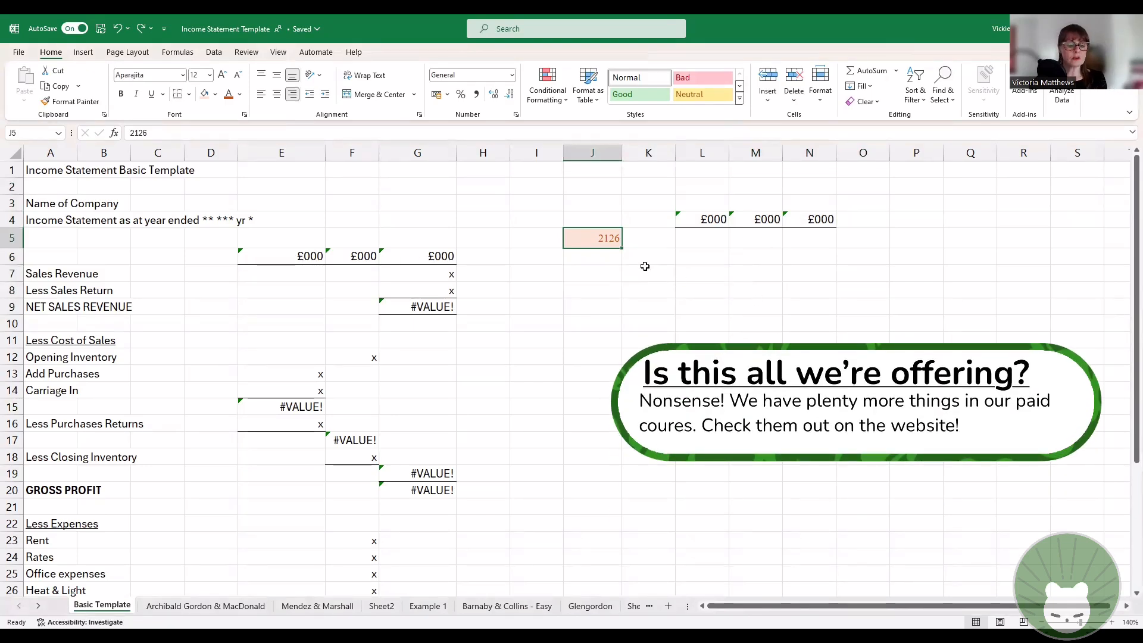
left_click_drag(712, 221, 818, 224, "ctrl")
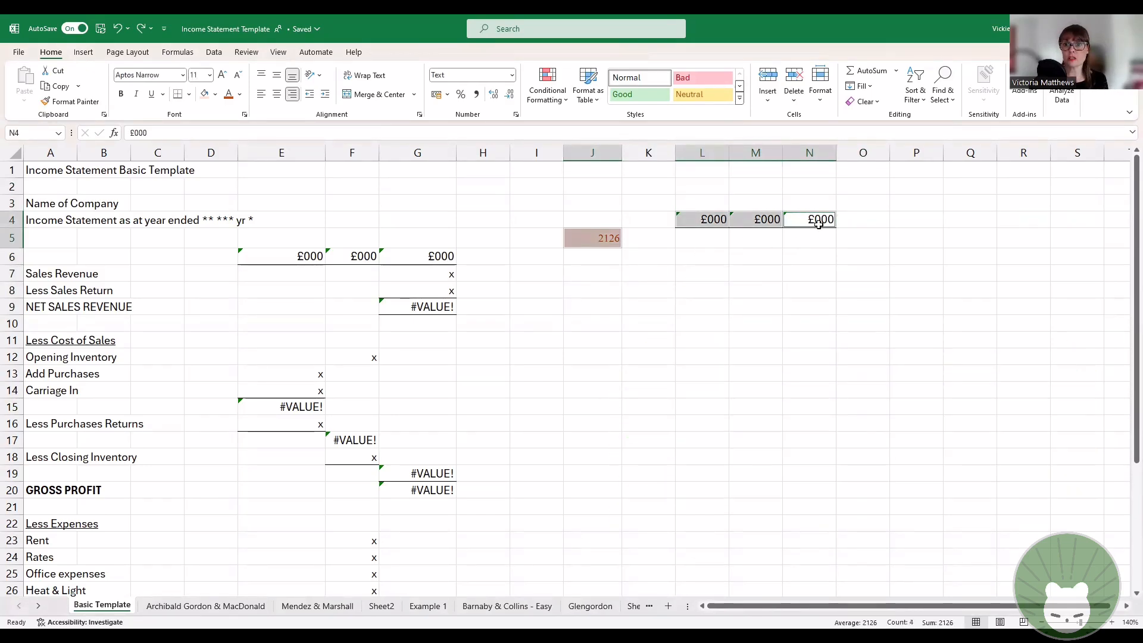
right_click(753, 226)
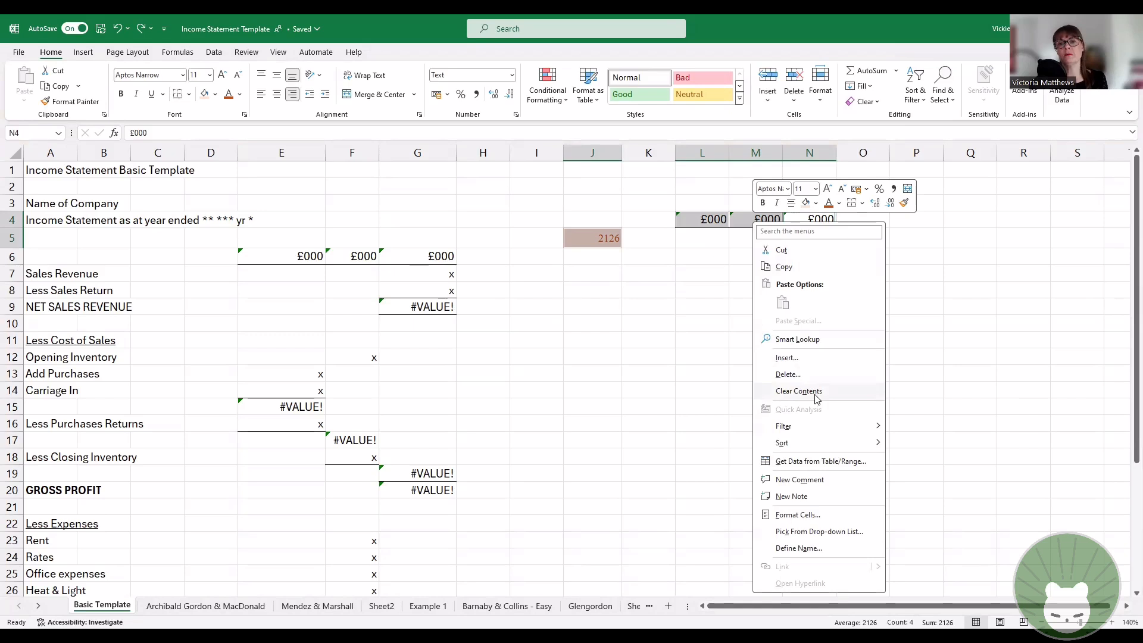
left_click(815, 394)
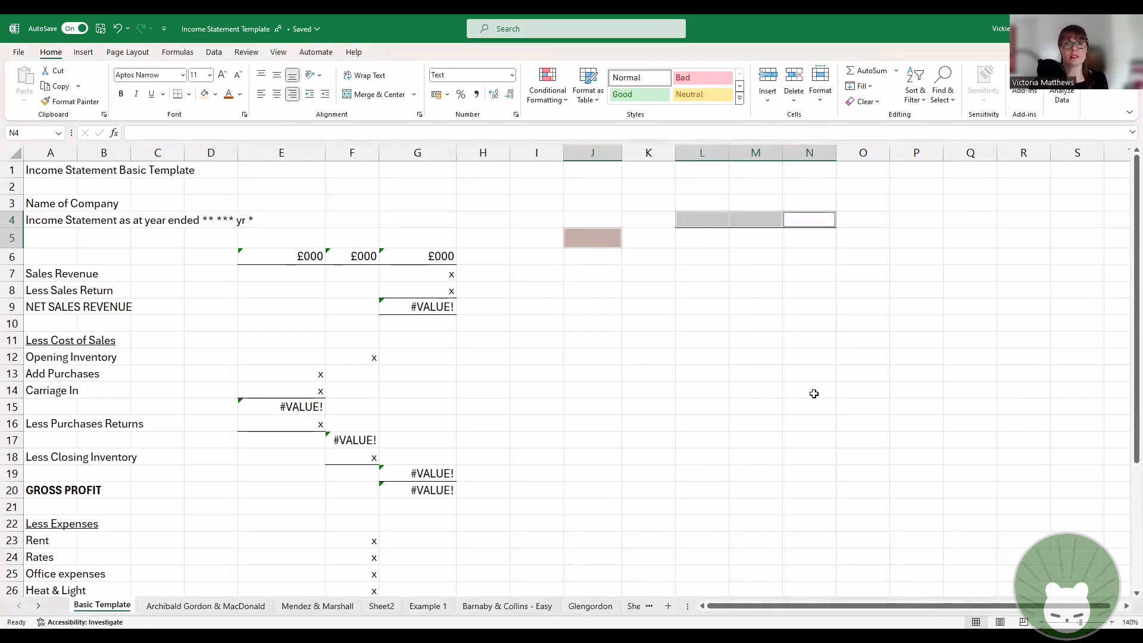
left_click(814, 394)
Step: Remove the fill colour from cell J5 and the borders from cells L4:N4
left_click(598, 241)
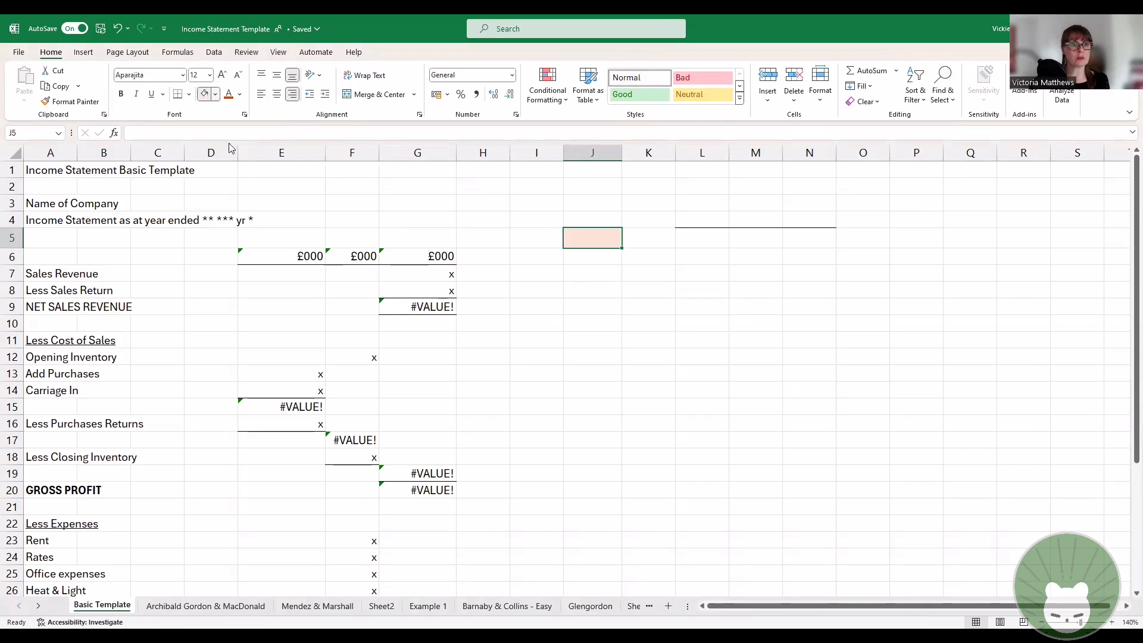
left_click(216, 95)
left_click(880, 295)
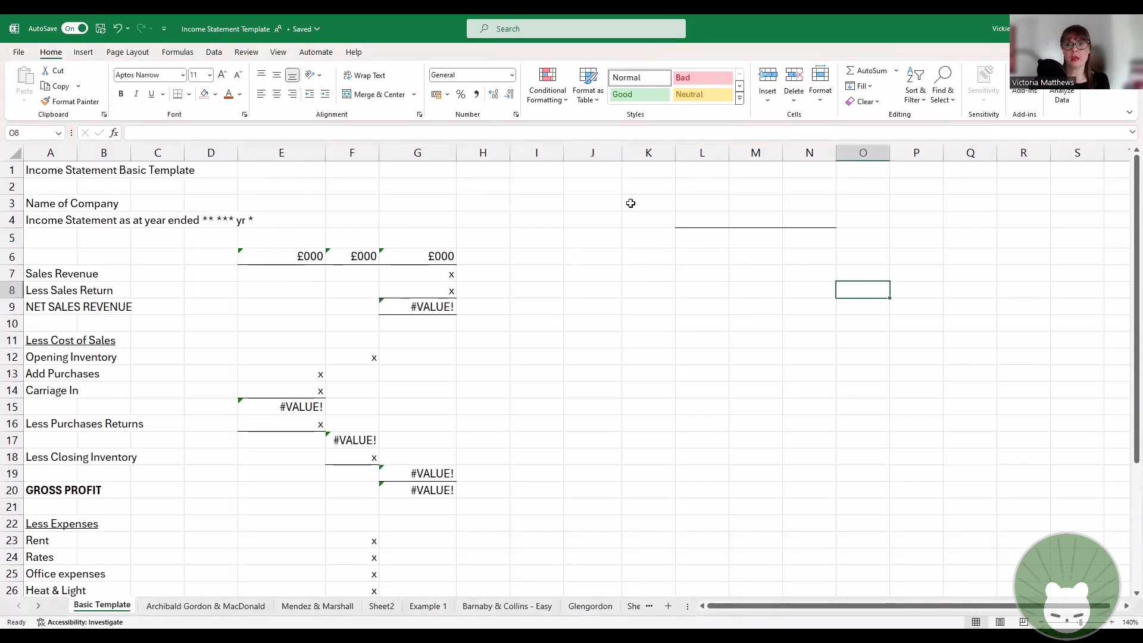
left_click_drag(686, 217, 801, 218)
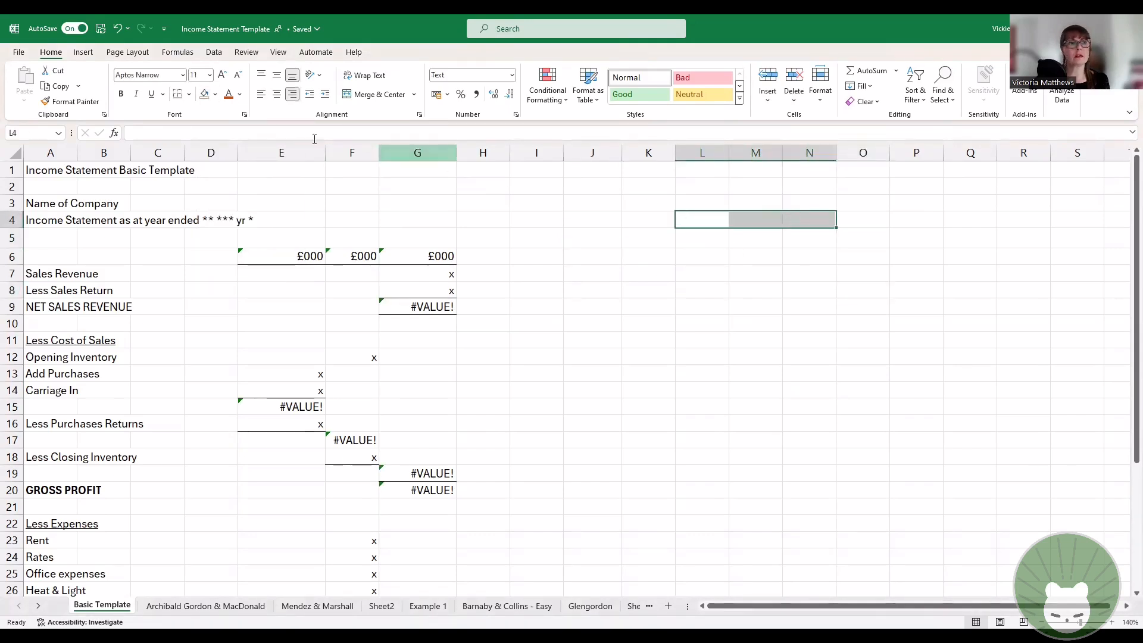
left_click(190, 95)
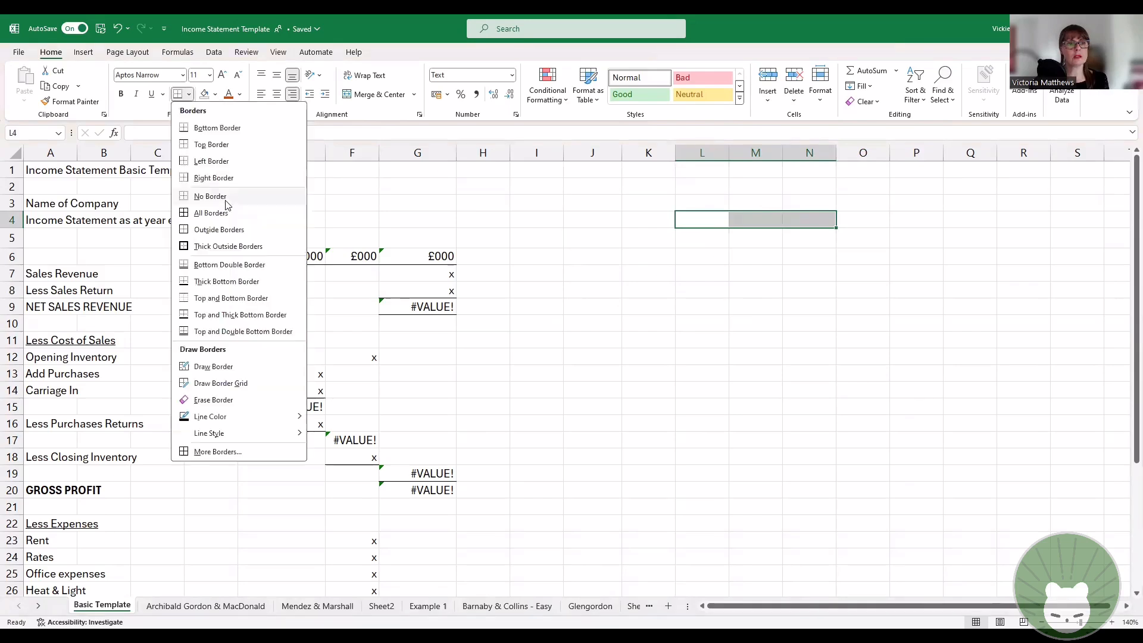
left_click(832, 327)
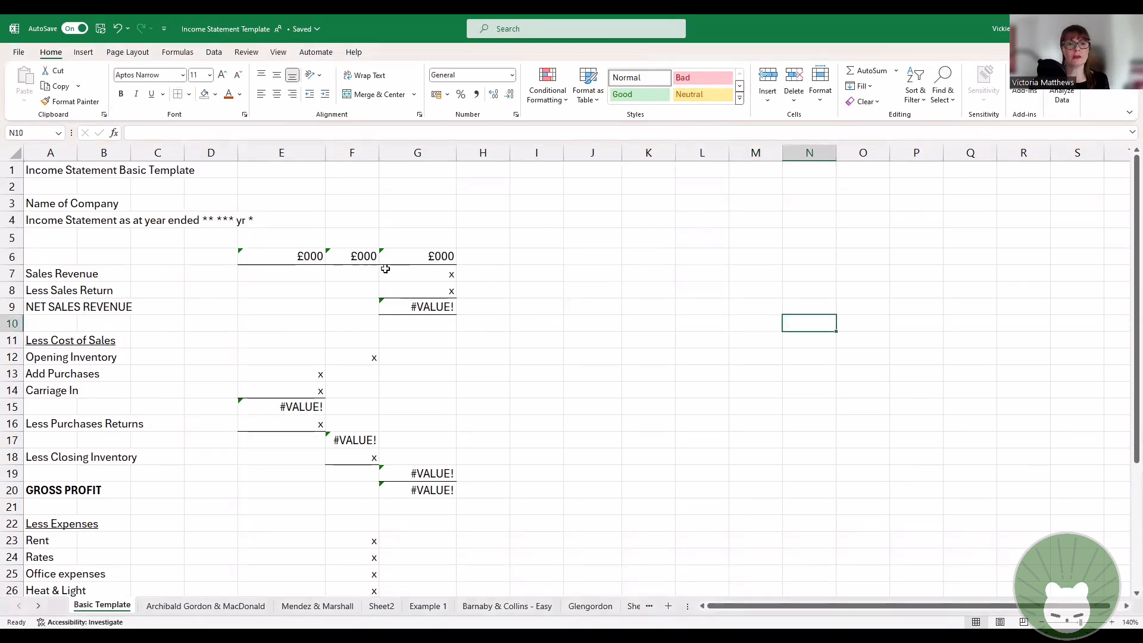
Step: Enter 2150 as Sales Revenue in G7 and 25 as Less Sales Return in G8
left_click(433, 274)
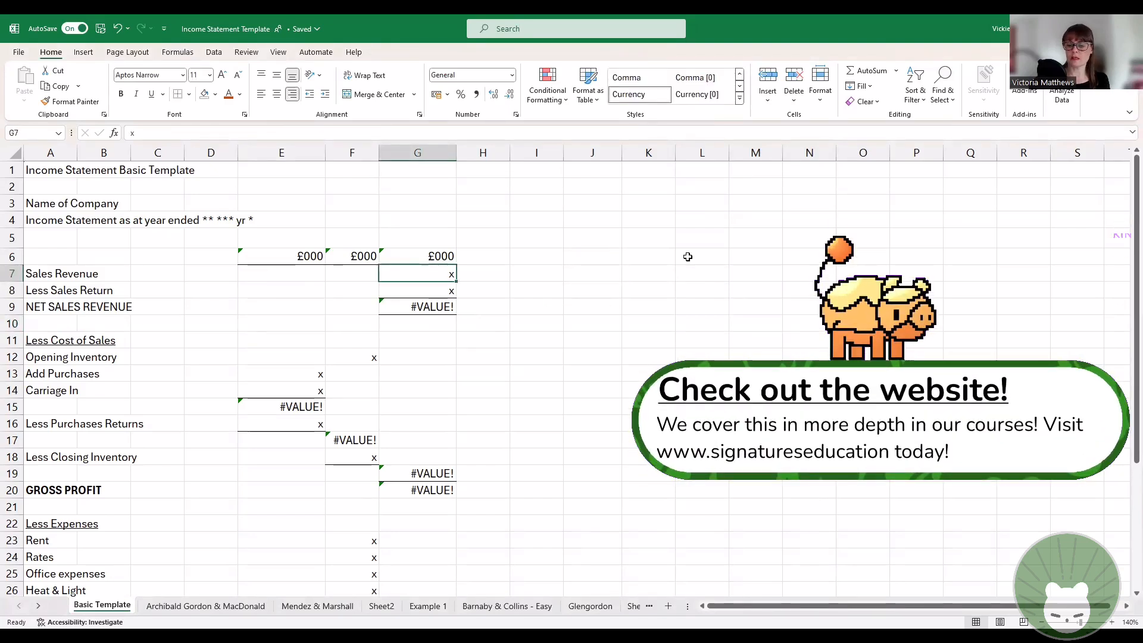
type("215")
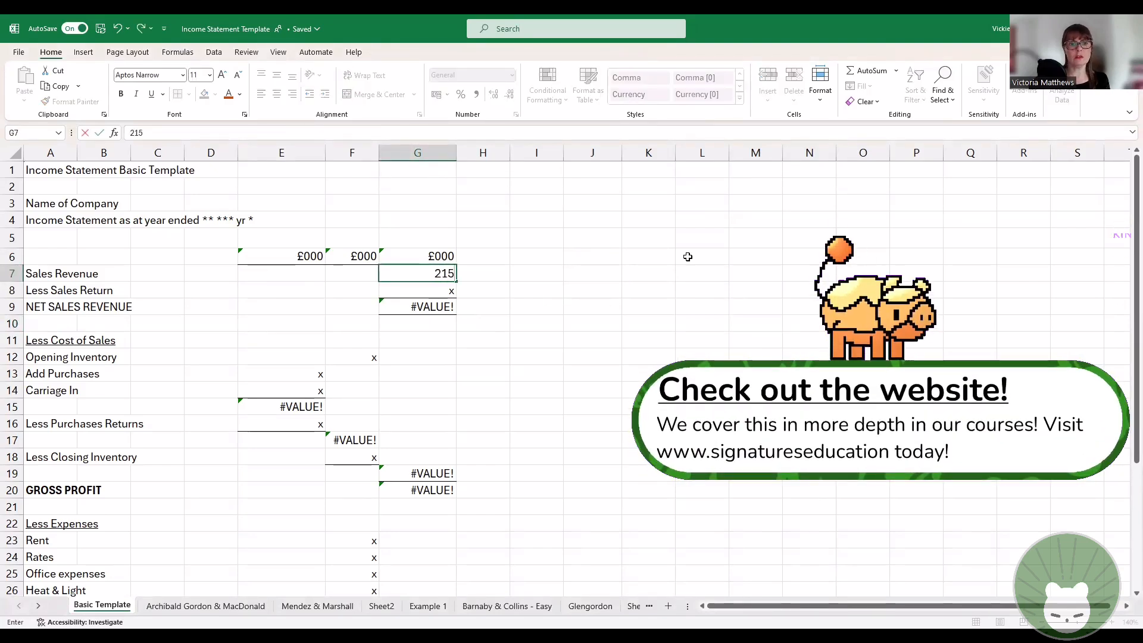
type("0")
key("Return")
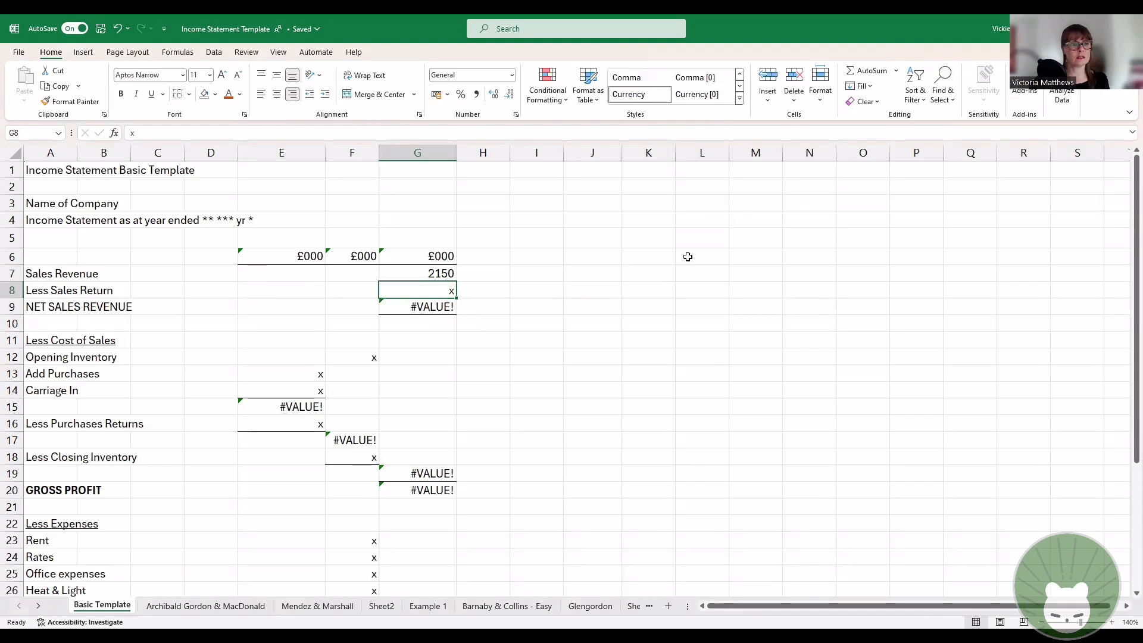
type("25")
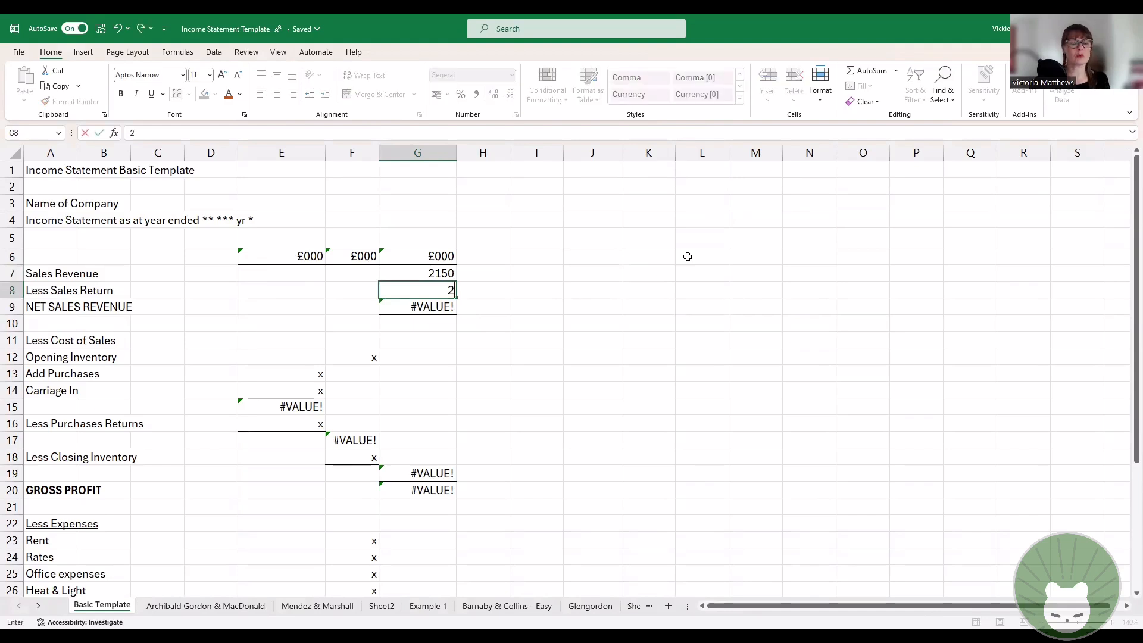
key("Return")
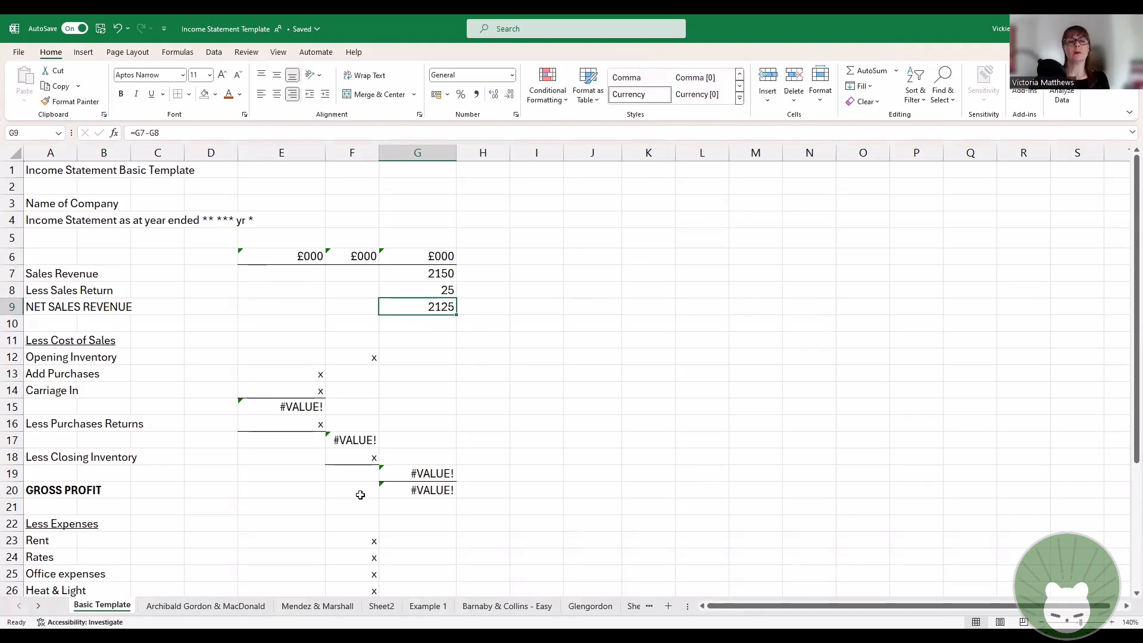
left_click(616, 345)
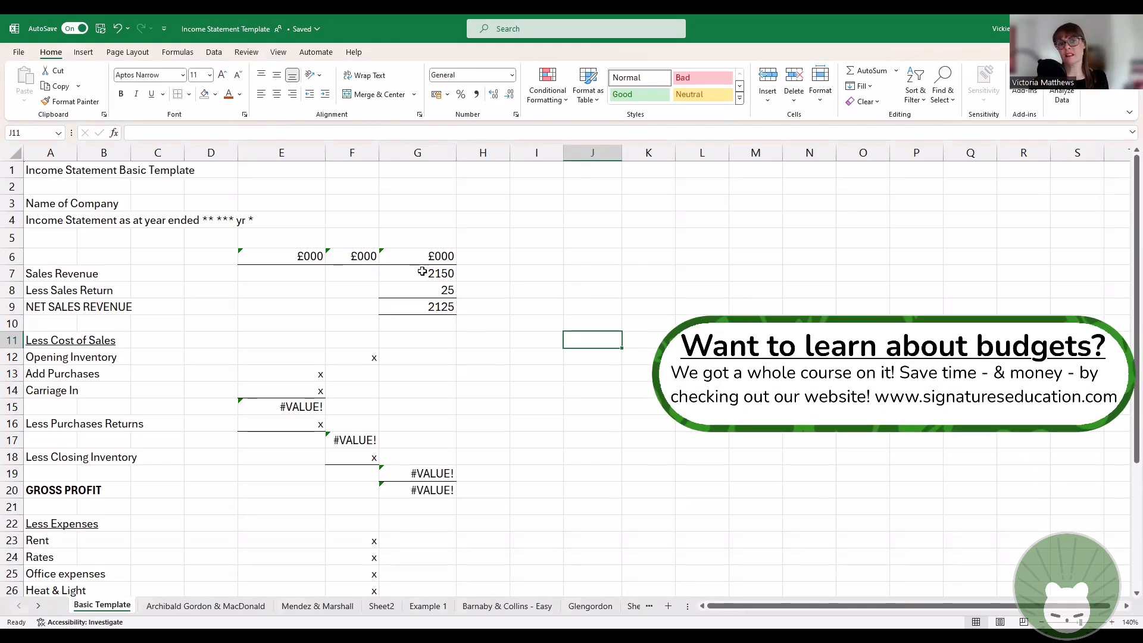
Step: Format columns E to G with the comma number style and no decimal places
left_click_drag(423, 272, 423, 307)
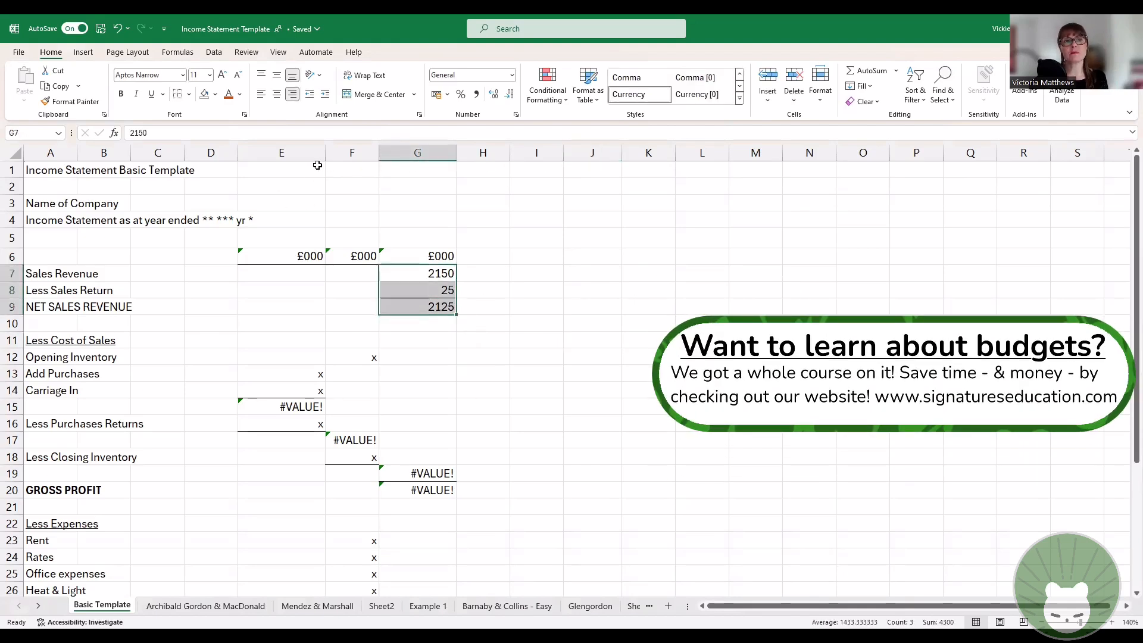
left_click_drag(318, 154, 456, 156)
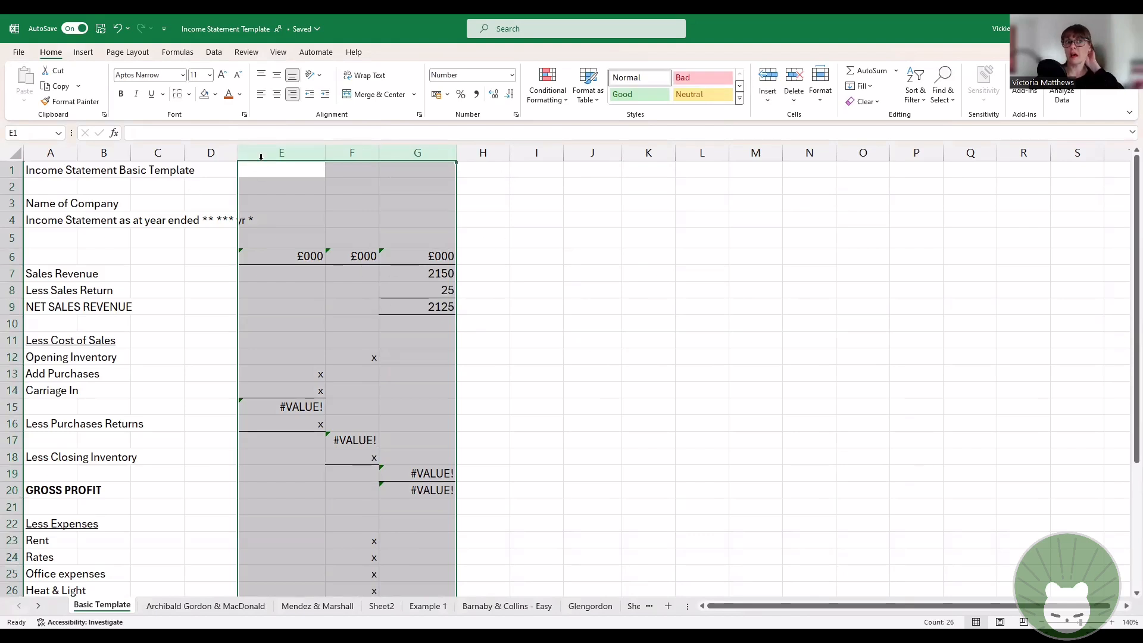
left_click(473, 96)
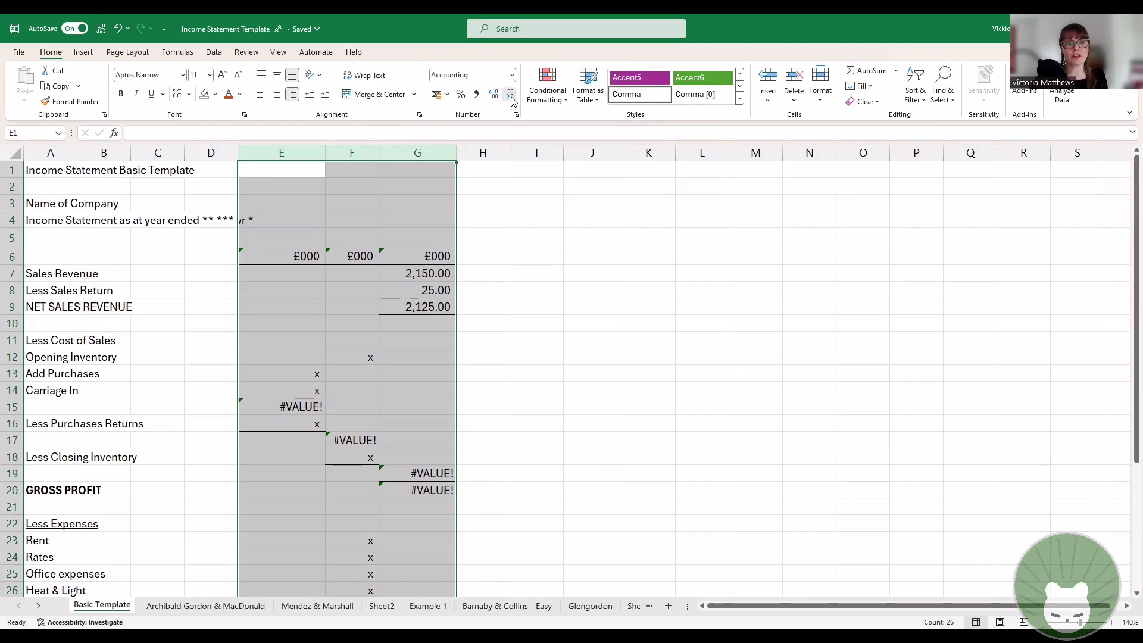
left_click(510, 95)
left_click(510, 95)
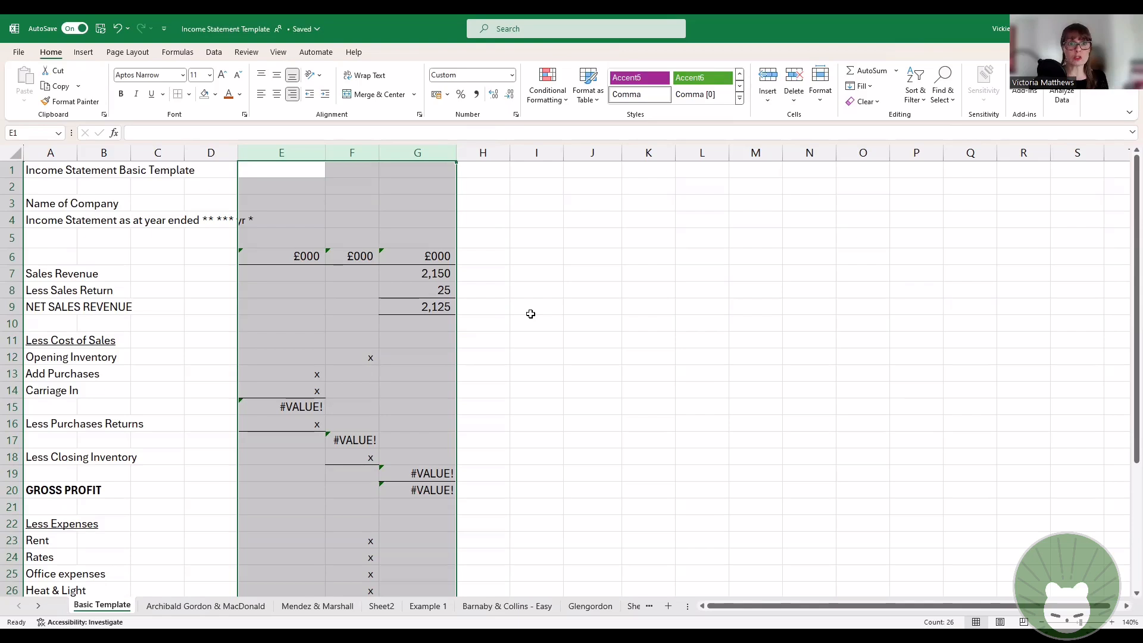
Step: Increase the decimals in columns E to G to five places and reduce them back to none
left_click(493, 97)
left_click(493, 97)
left_click(493, 97)
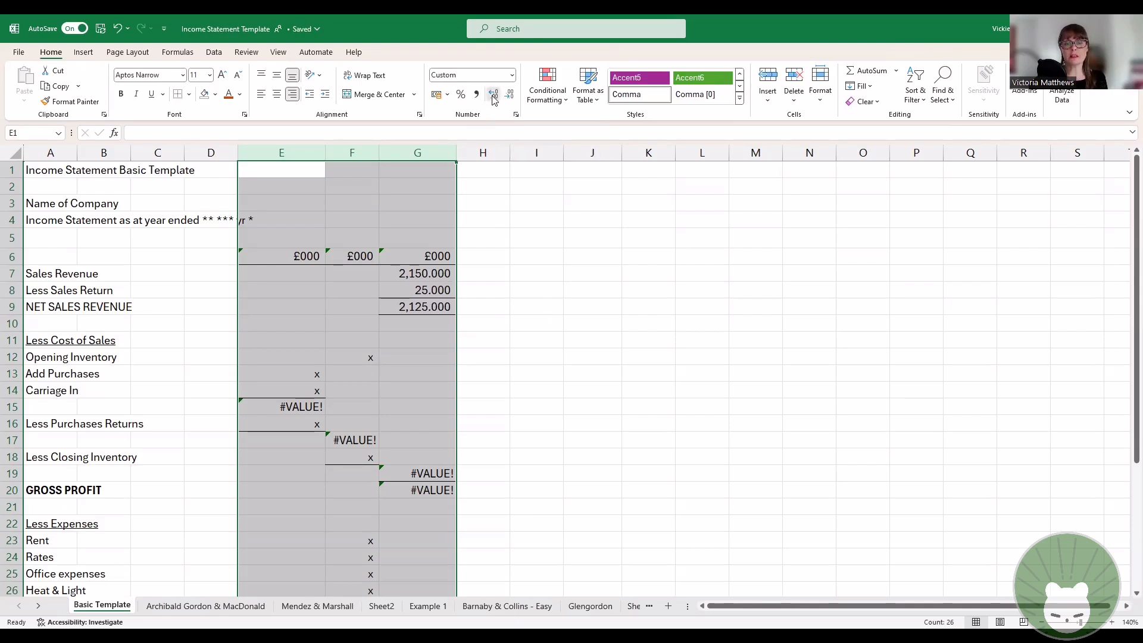
left_click(493, 97)
left_click(493, 97)
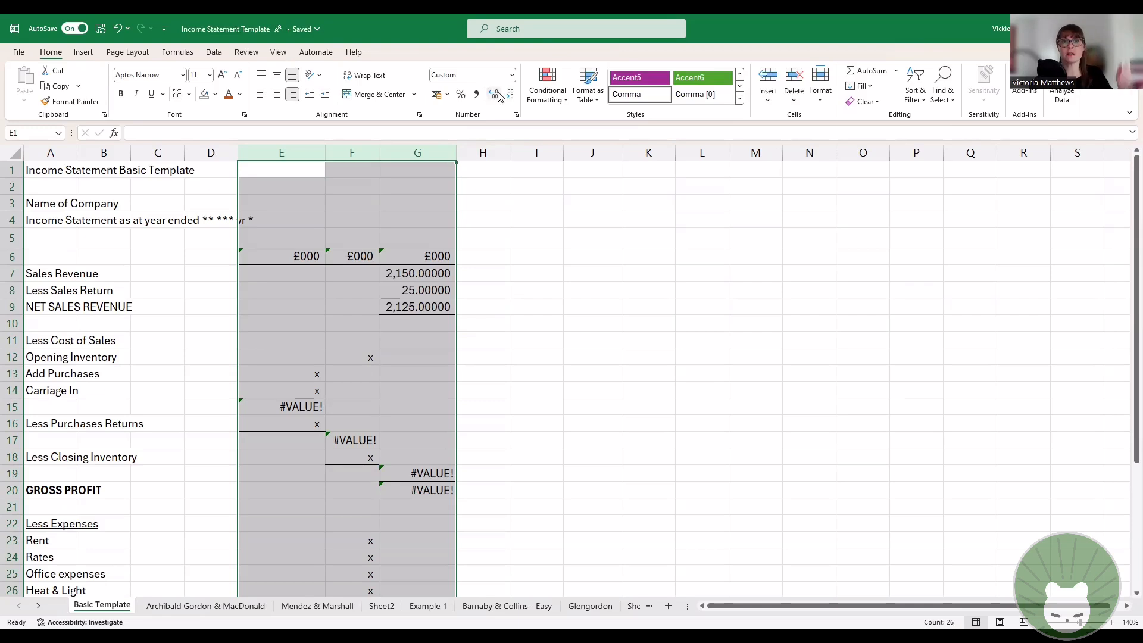
left_click(510, 97)
left_click(510, 97)
left_click(510, 97)
left_click(510, 97)
left_click(510, 97)
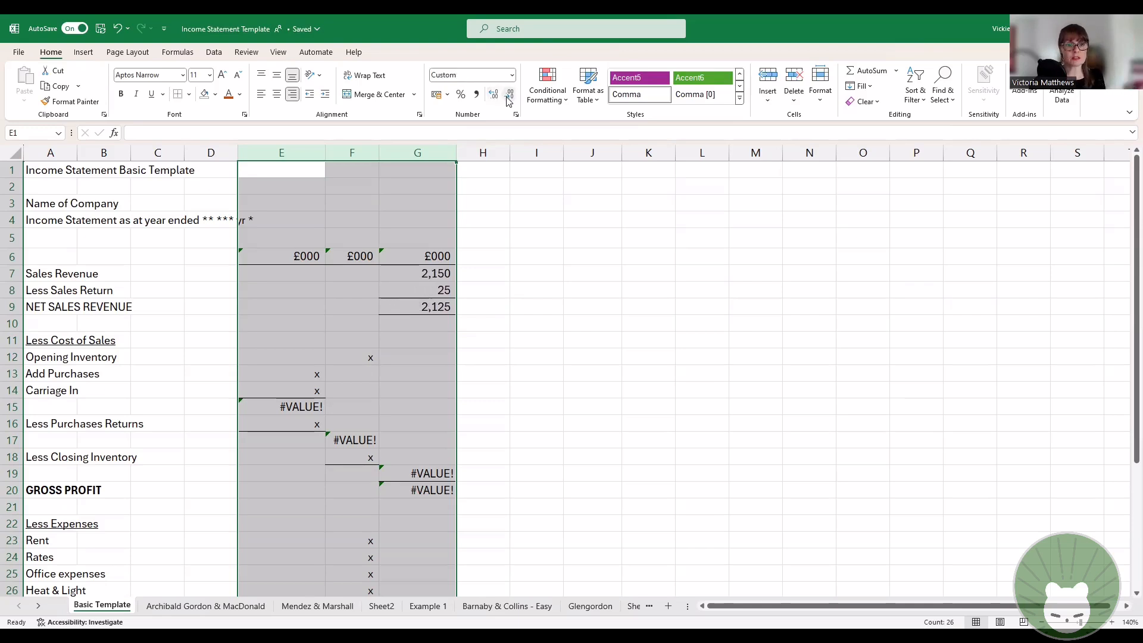
left_click(545, 287)
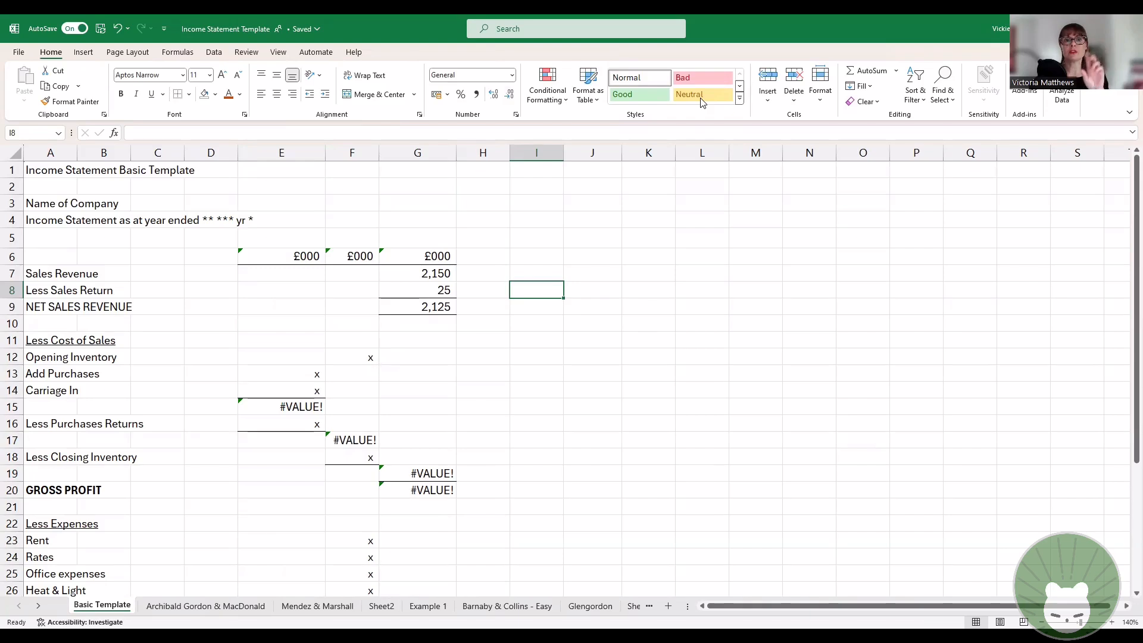
Step: Enter 55 in cell I7, beside the Sales Revenue row
left_click(537, 273)
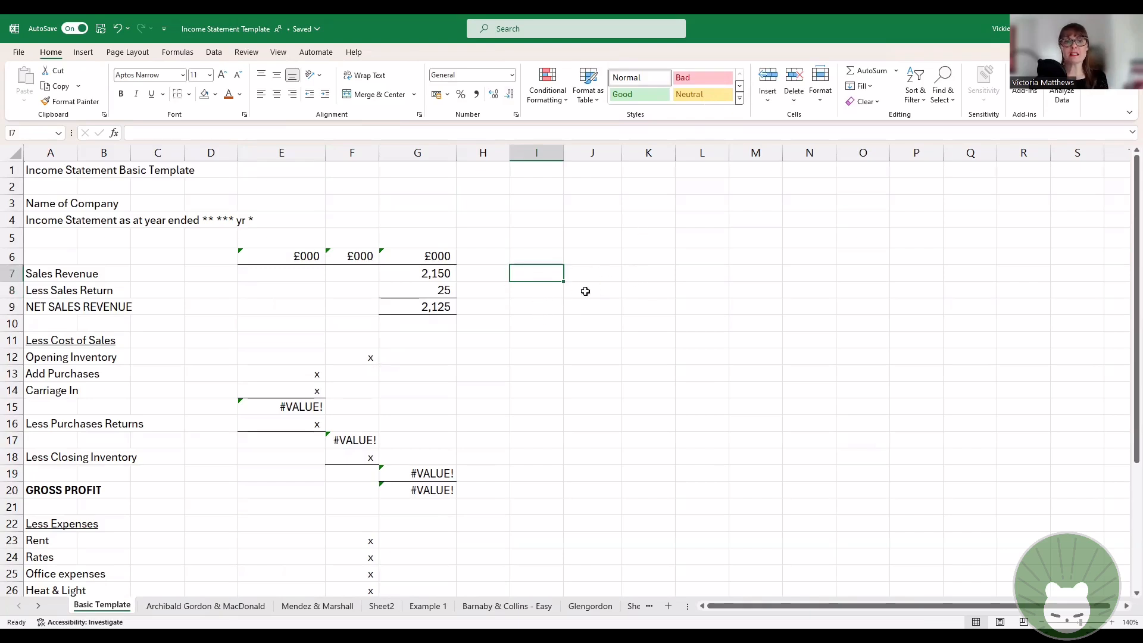
left_click(427, 274)
left_click(534, 276)
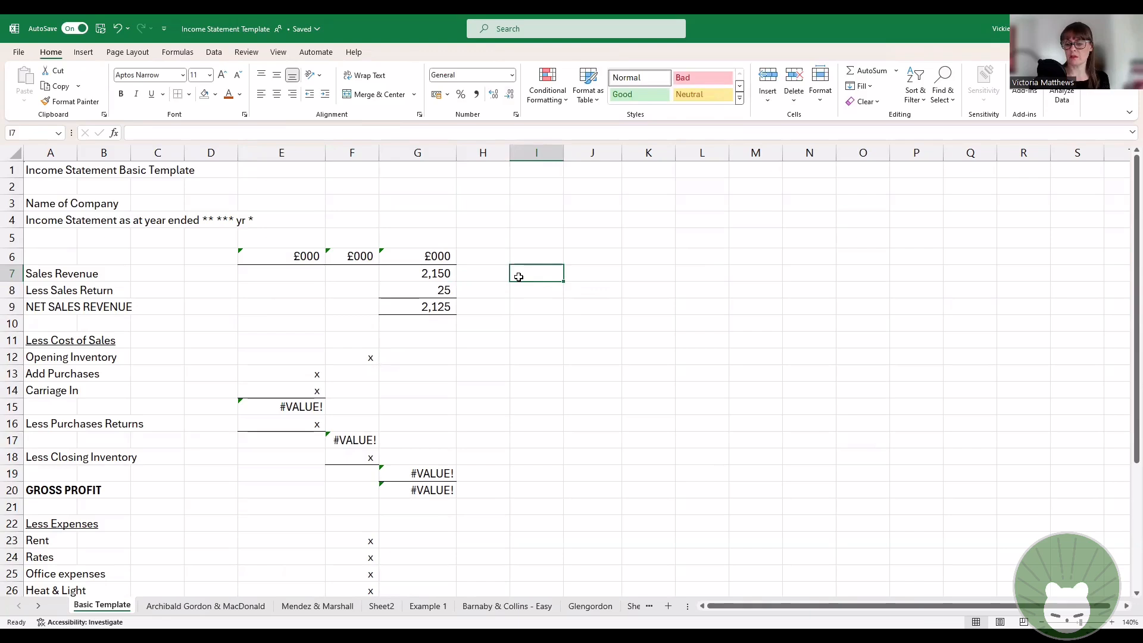
type("55")
key("Return")
Step: Centre the value in cell I7 and return it to right alignment
left_click(519, 277)
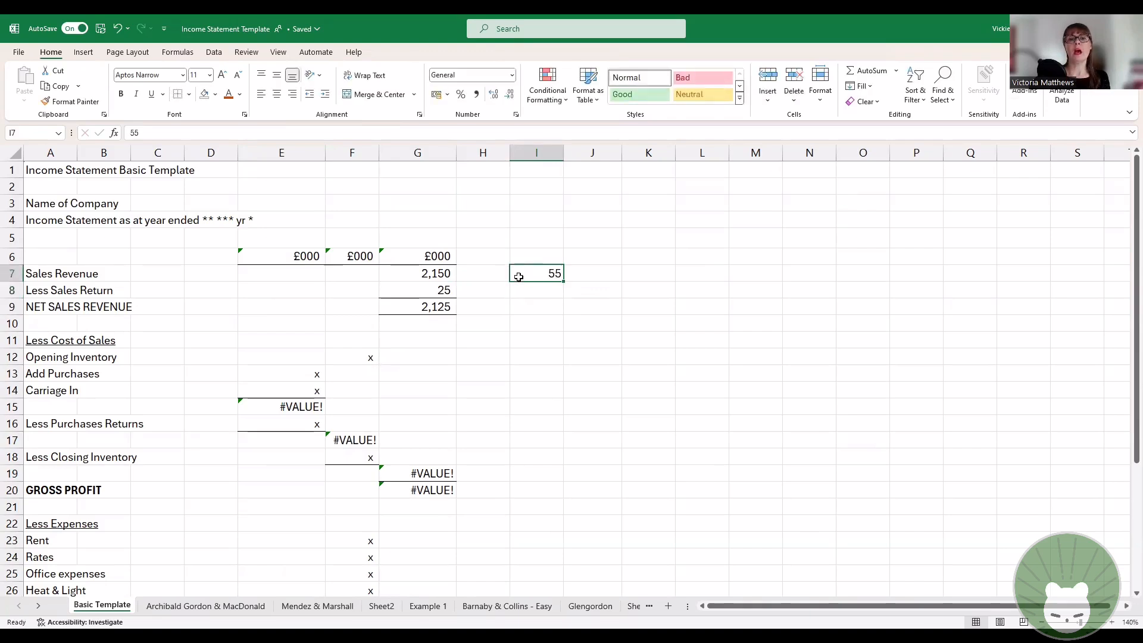
left_click(277, 95)
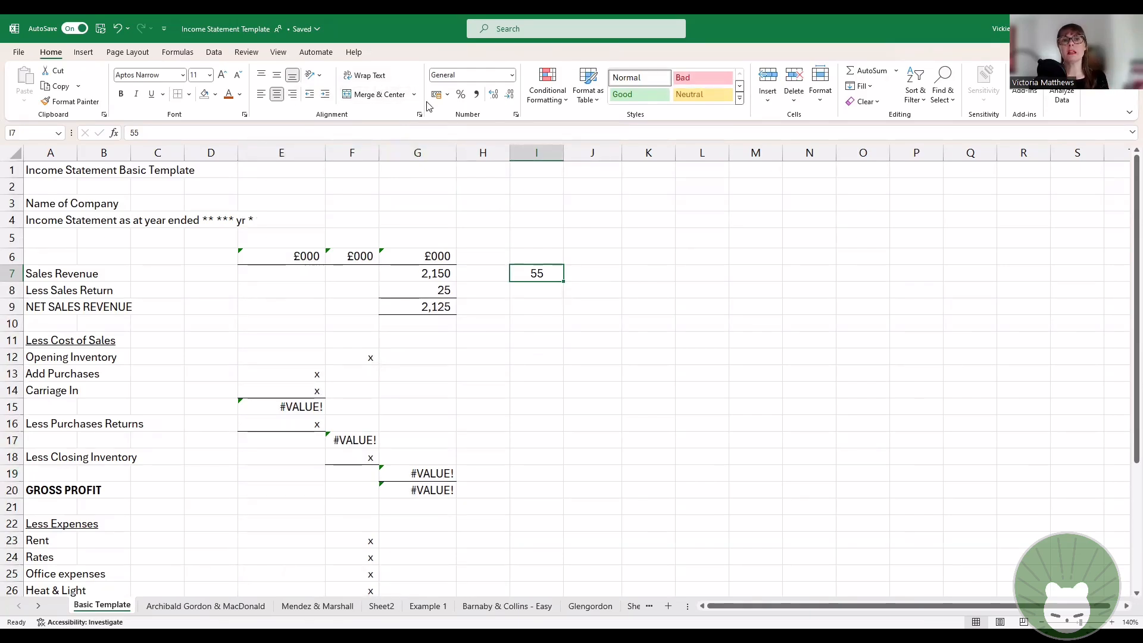
left_click(293, 94)
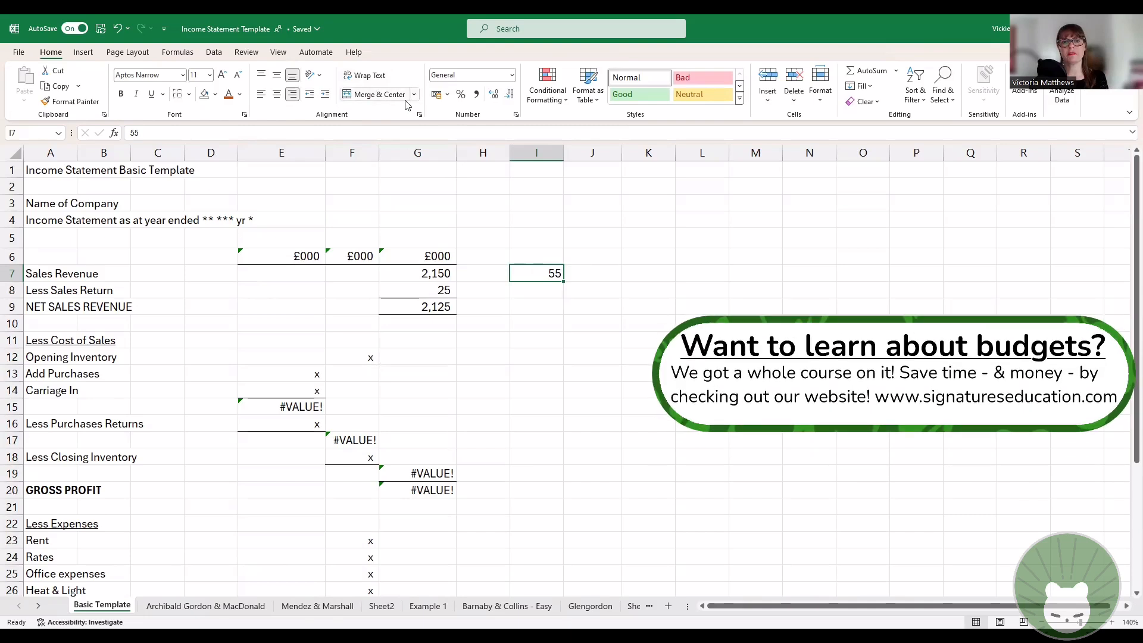
Step: Apply the pound accounting number format to cell I7 and to the empty cells I8:I9
left_click(436, 99)
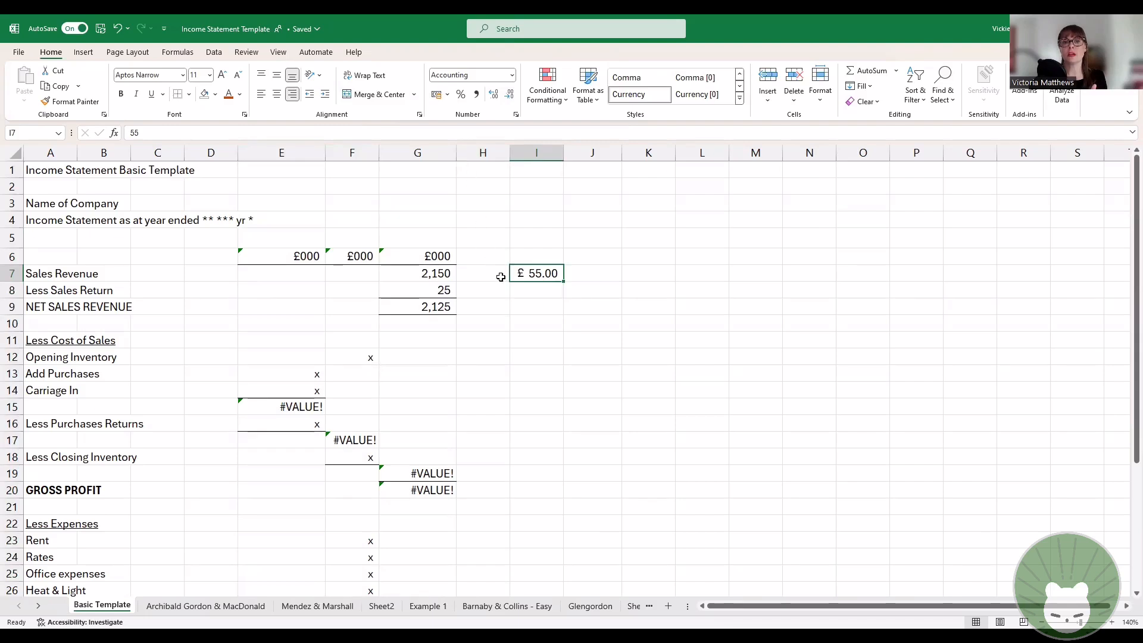
left_click_drag(527, 289, 537, 307)
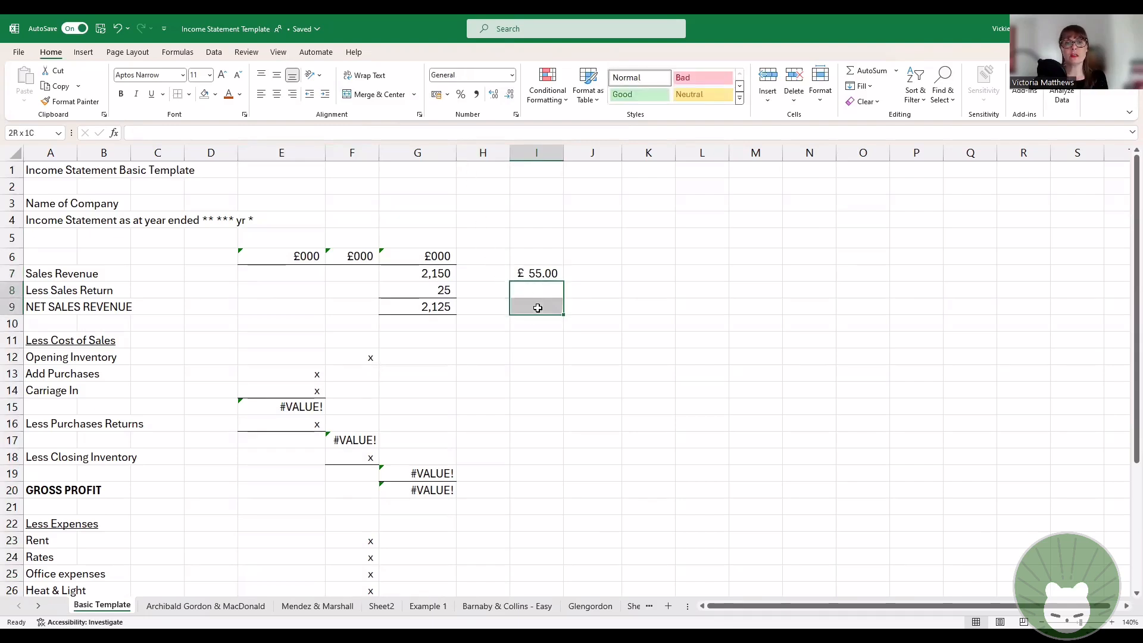
left_click(436, 95)
Step: Enter 15 in cell I8 and 6 in cell I9
left_click(551, 288)
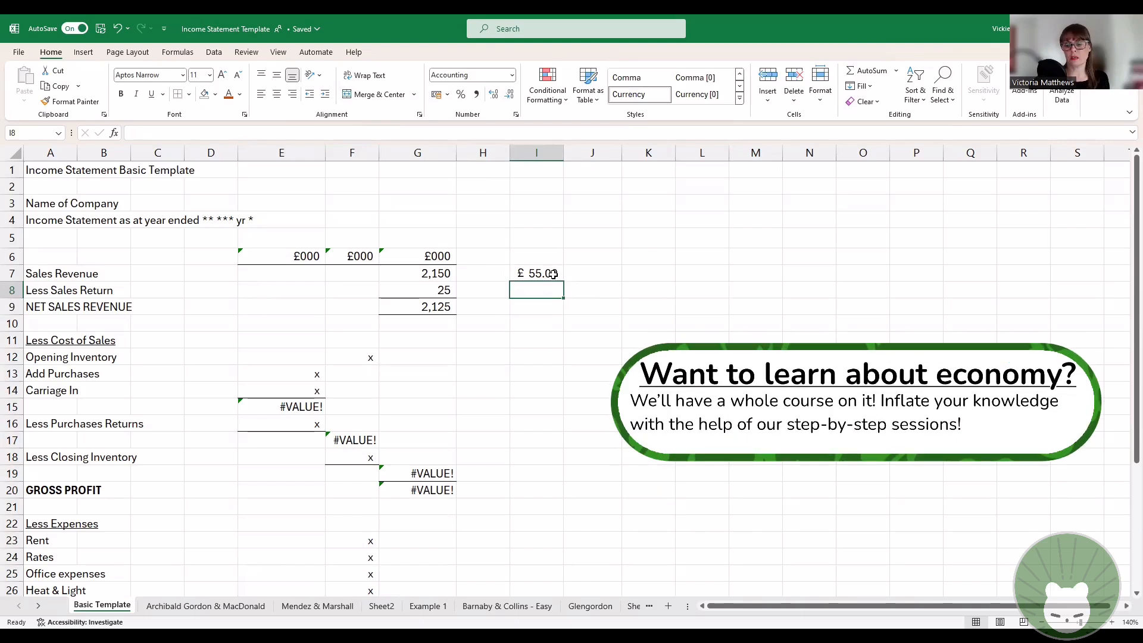
type("15")
key("Return")
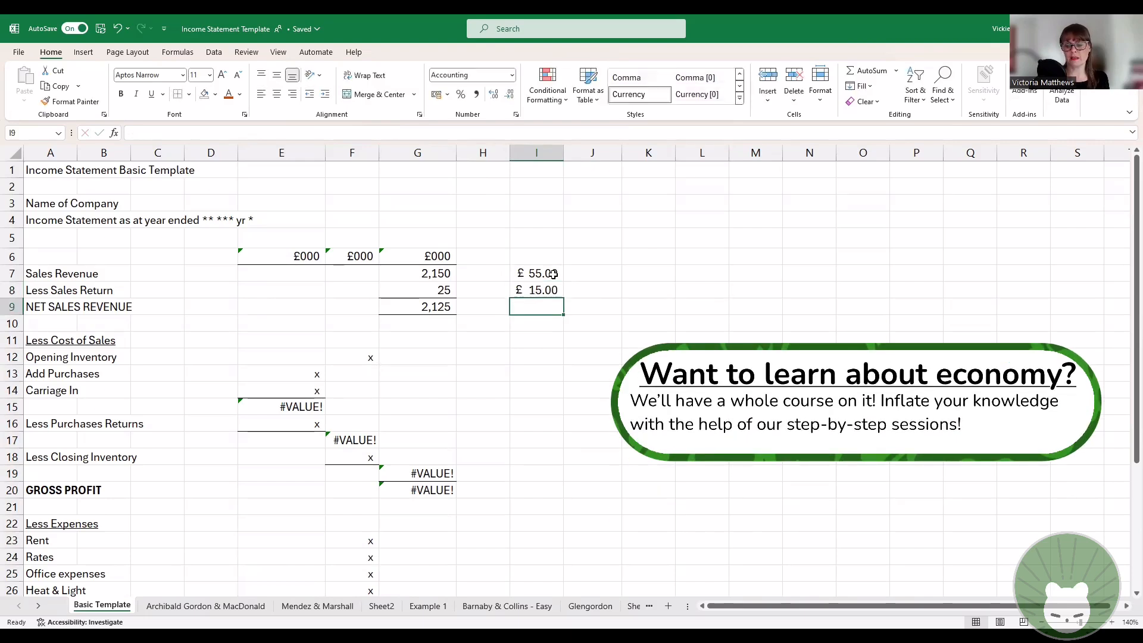
type("6")
key("Return")
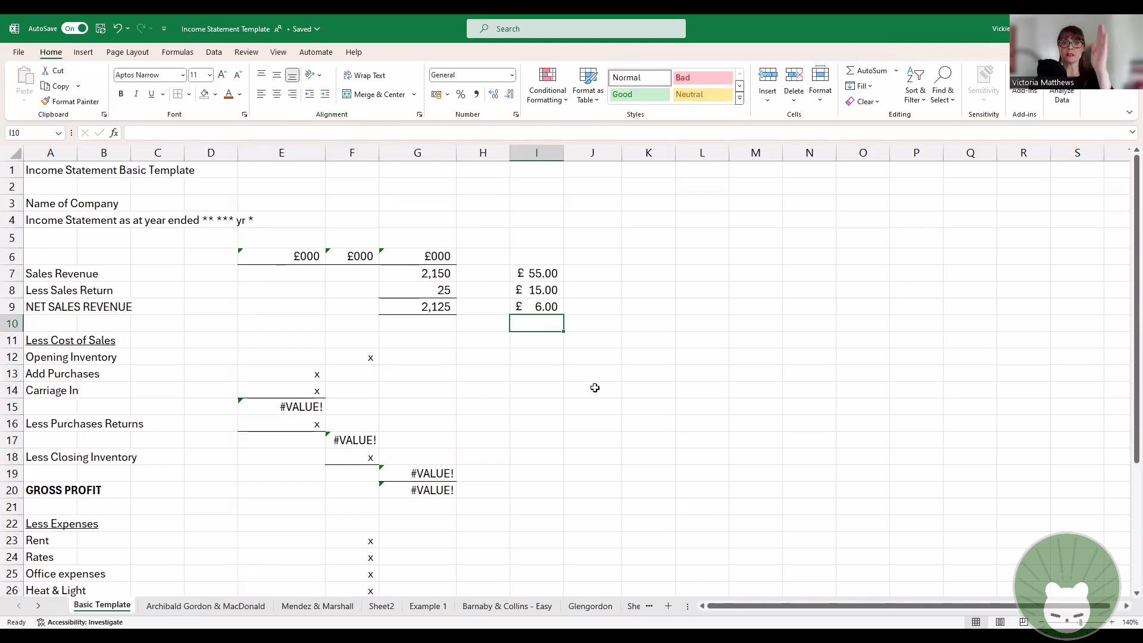
Step: Enter £55, £15 and £6 with the pound sign in cells K7, K8 and K9
left_click(657, 275)
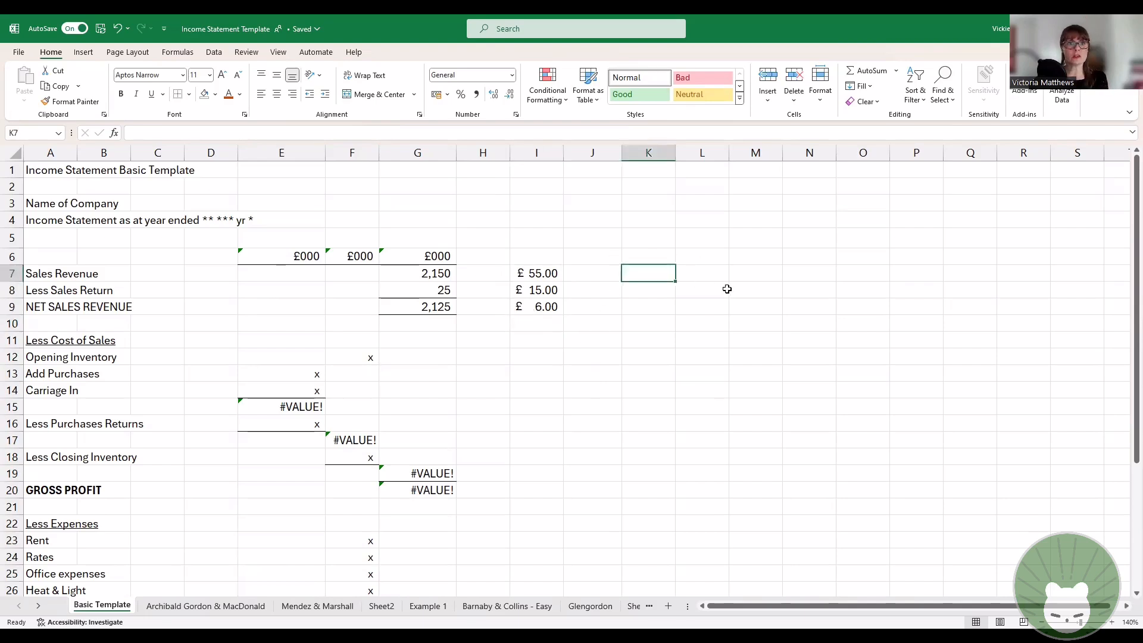
type("£")
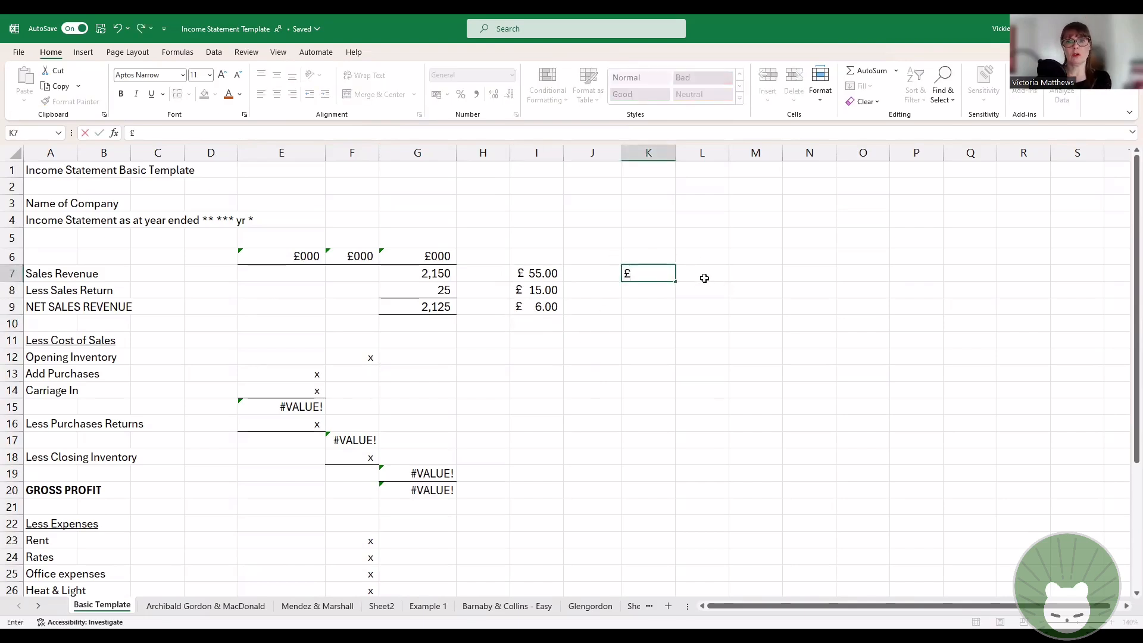
type("55")
key("Return")
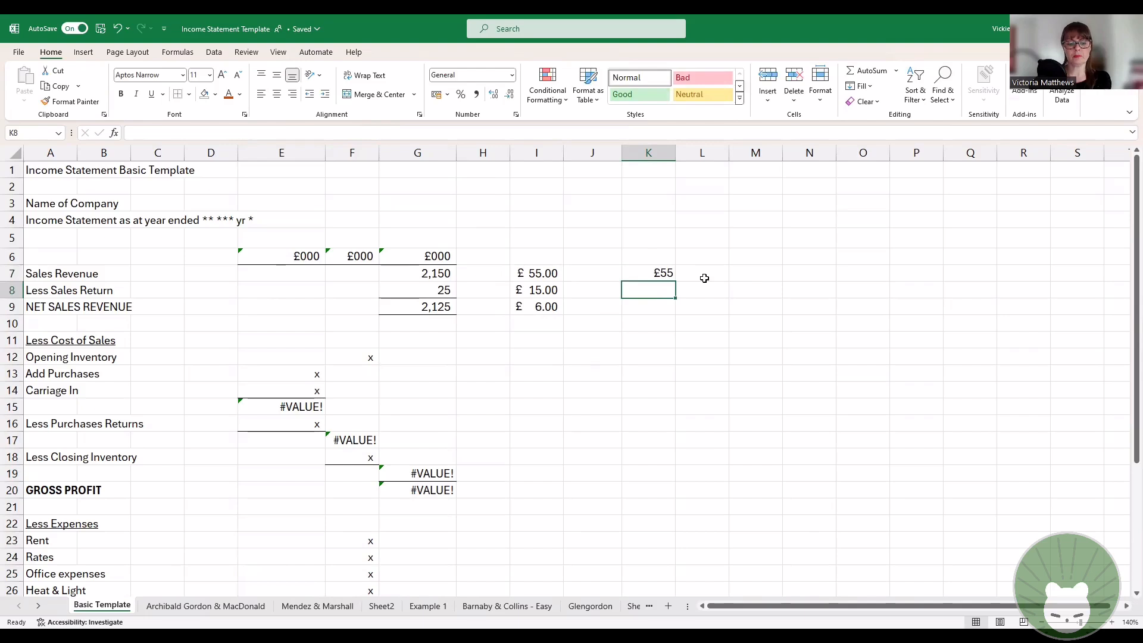
type("£15")
key("Return")
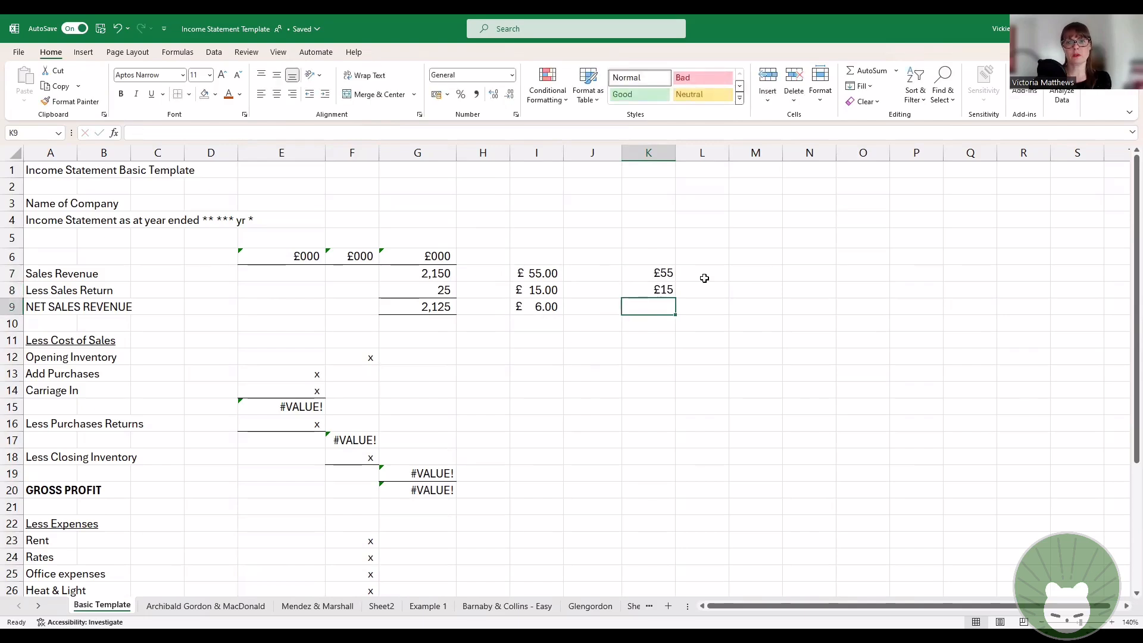
type("£6")
key("Return")
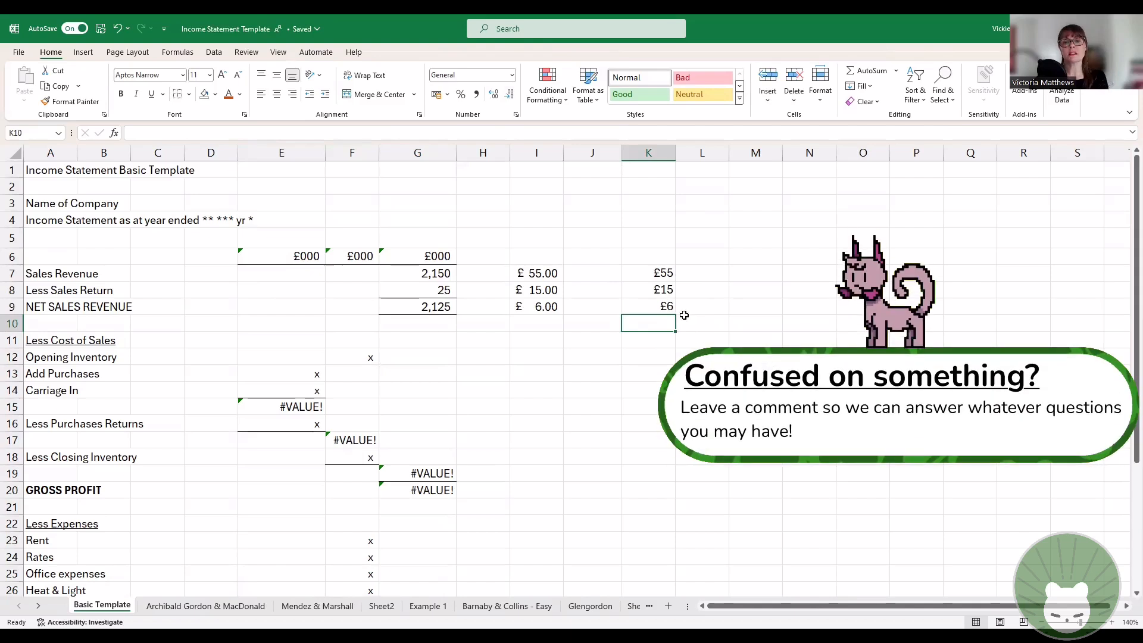
Step: Clear the contents of cells K6:K10
left_click_drag(661, 255, 662, 319)
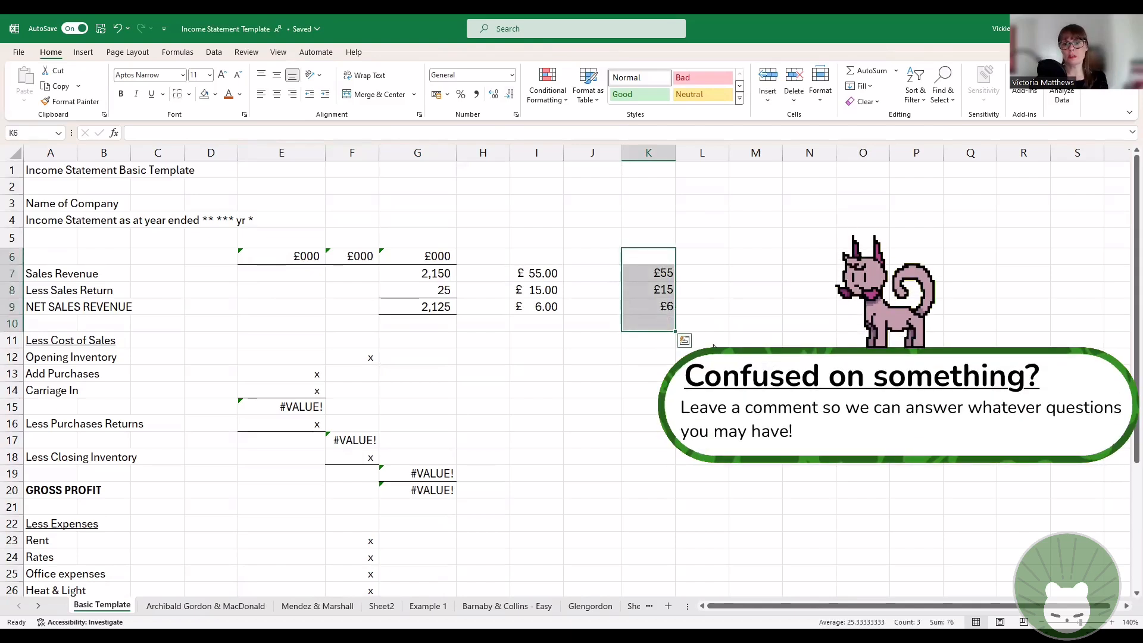
right_click(665, 301)
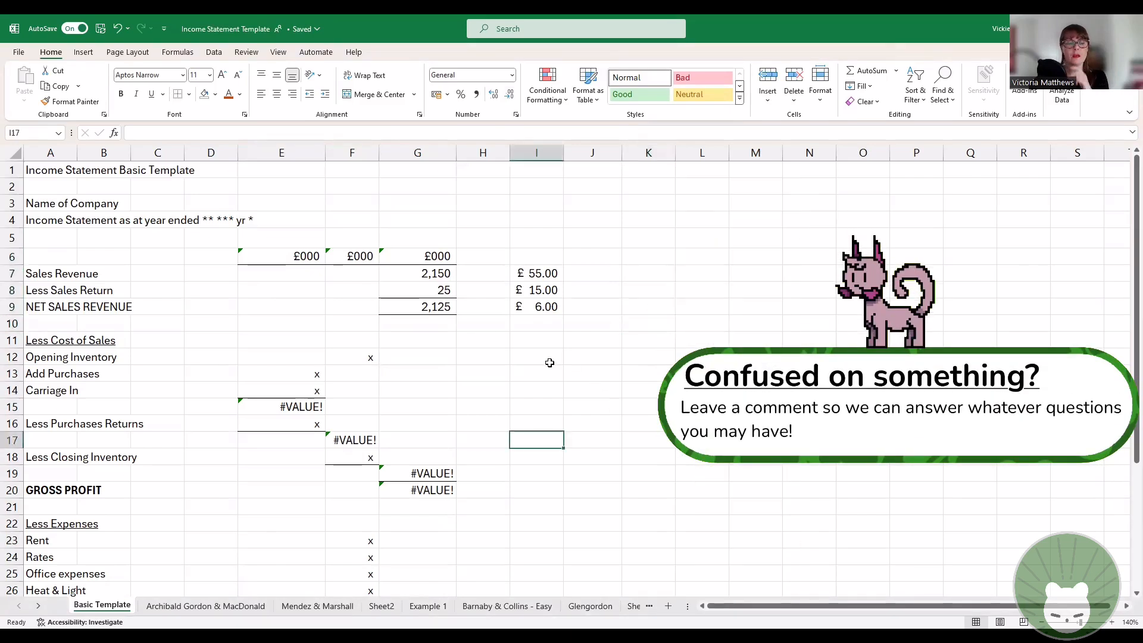
Step: Apply the US dollar accounting format to cell I7 and switch it to the Euro format
left_click_drag(546, 273, 549, 305)
left_click(549, 275)
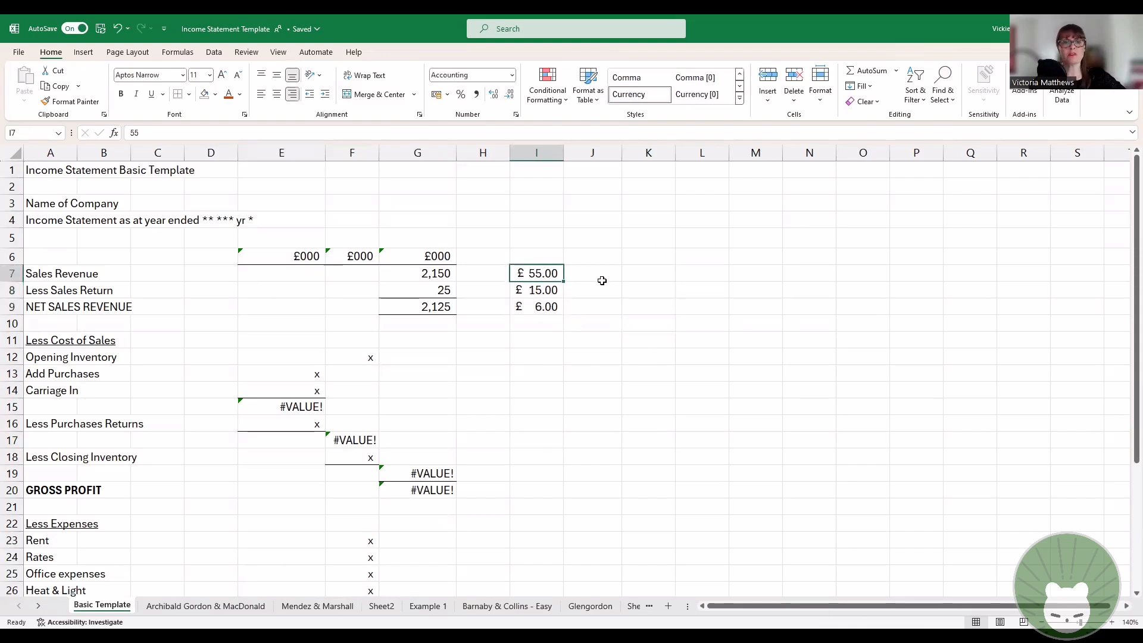
left_click(448, 94)
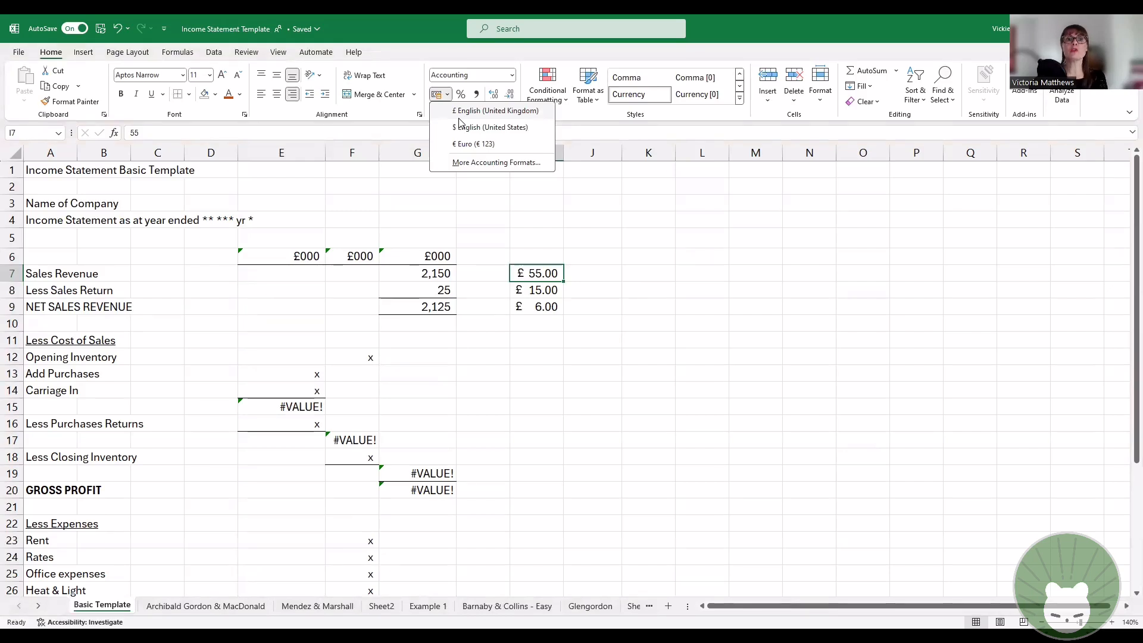
left_click(507, 127)
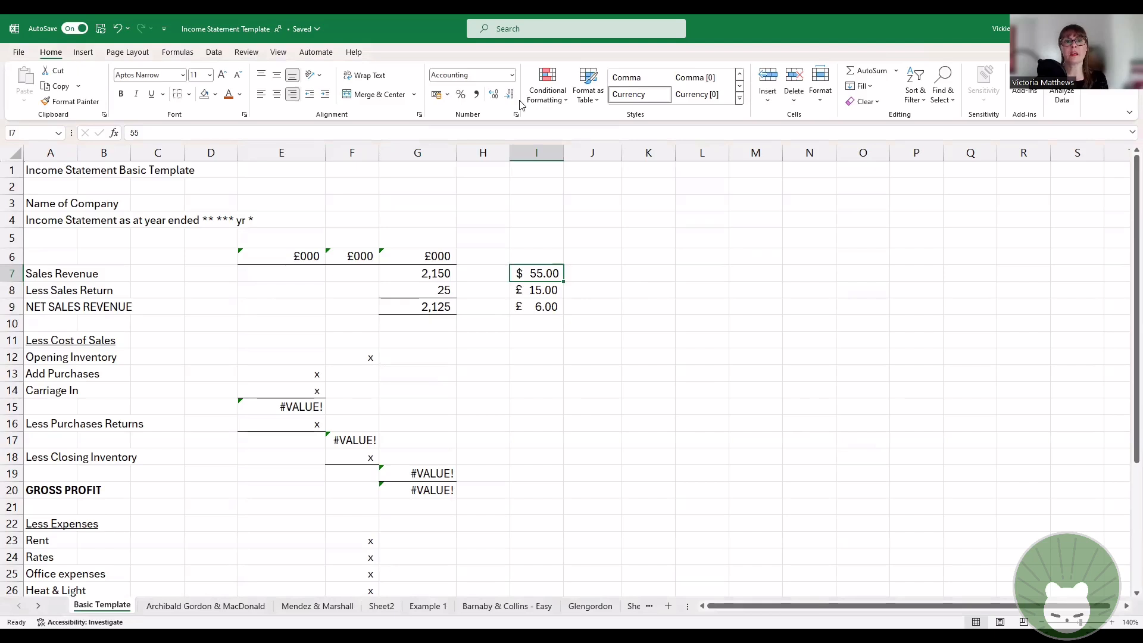
left_click(447, 96)
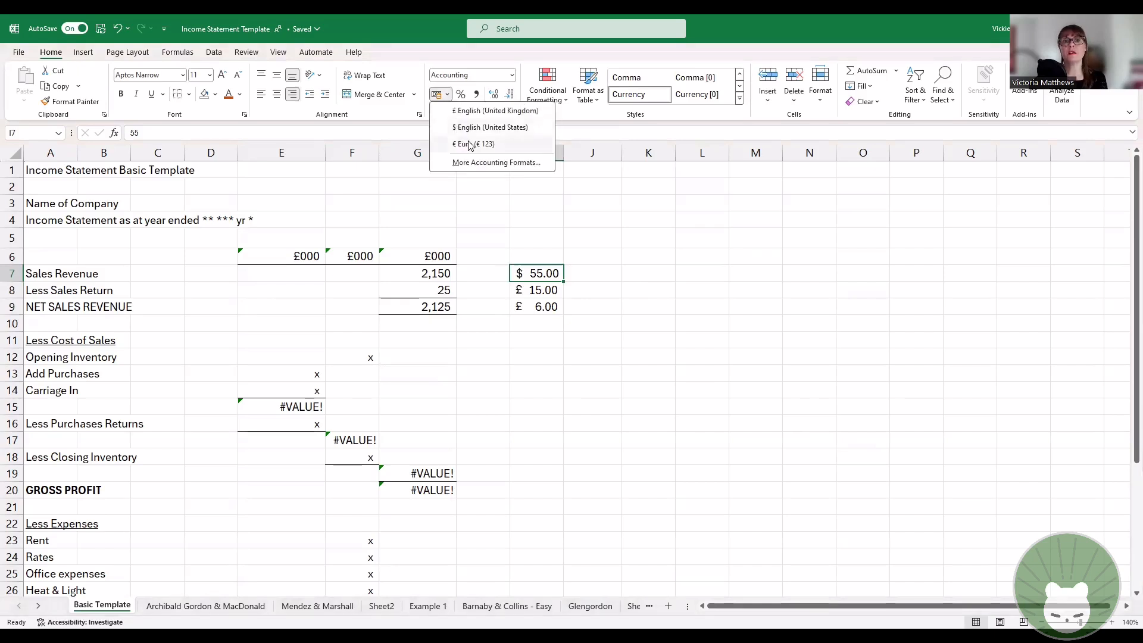
left_click(472, 147)
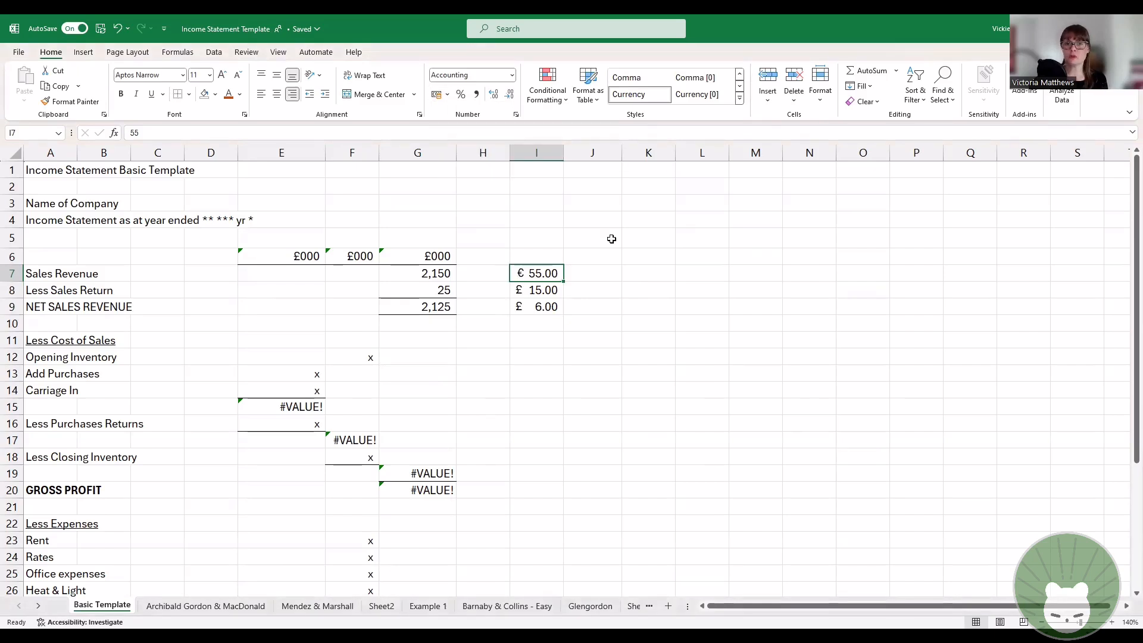
Step: Undo the Euro and US dollar format changes on cell I7
left_click(448, 95)
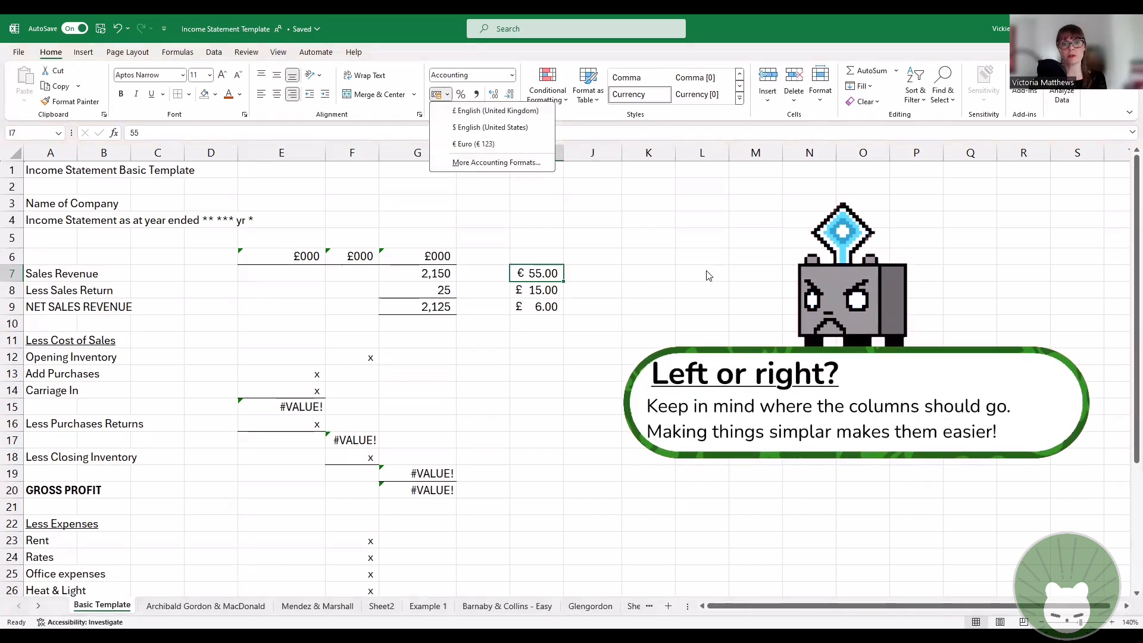
left_click(544, 271)
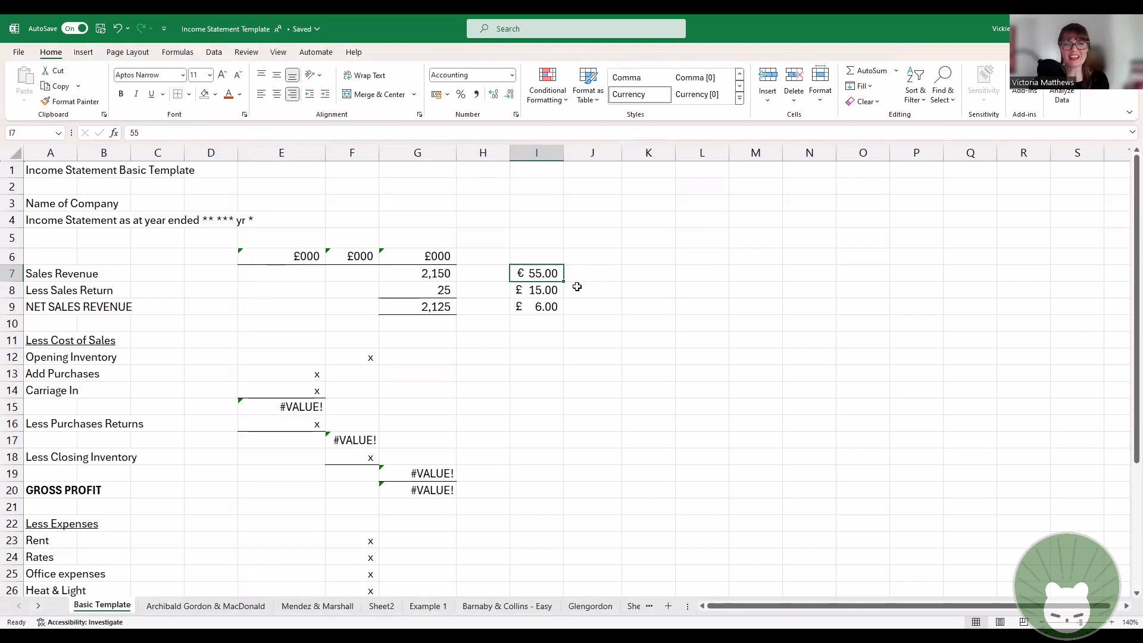
key("ctrl+z")
key("ctrl+z")
left_click(655, 302)
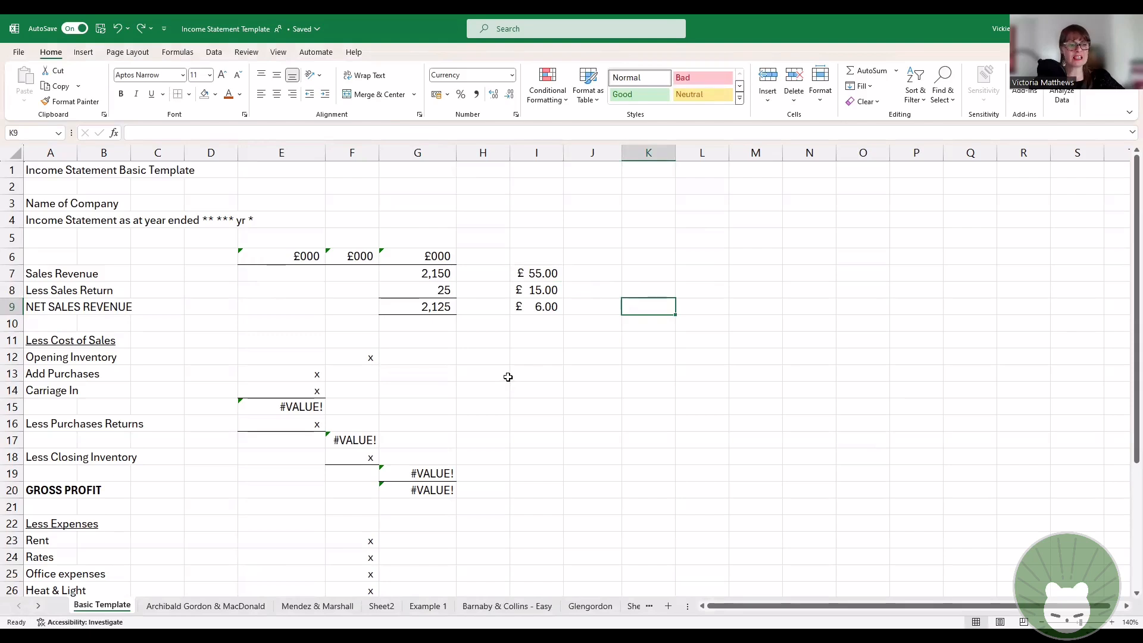
Step: Copy the pound amounts in cells I7:I9 into columns J and K, starting at row 7
left_click_drag(526, 253, 548, 307)
left_click(752, 290)
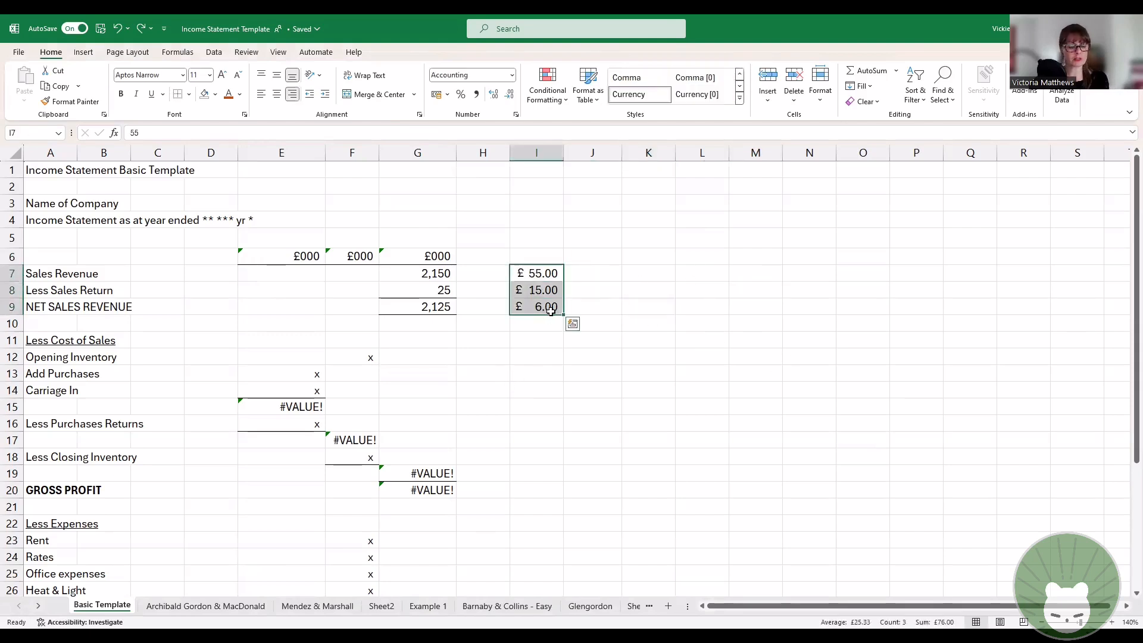
key("ctrl+c")
left_click(593, 273)
key("ctrl+v")
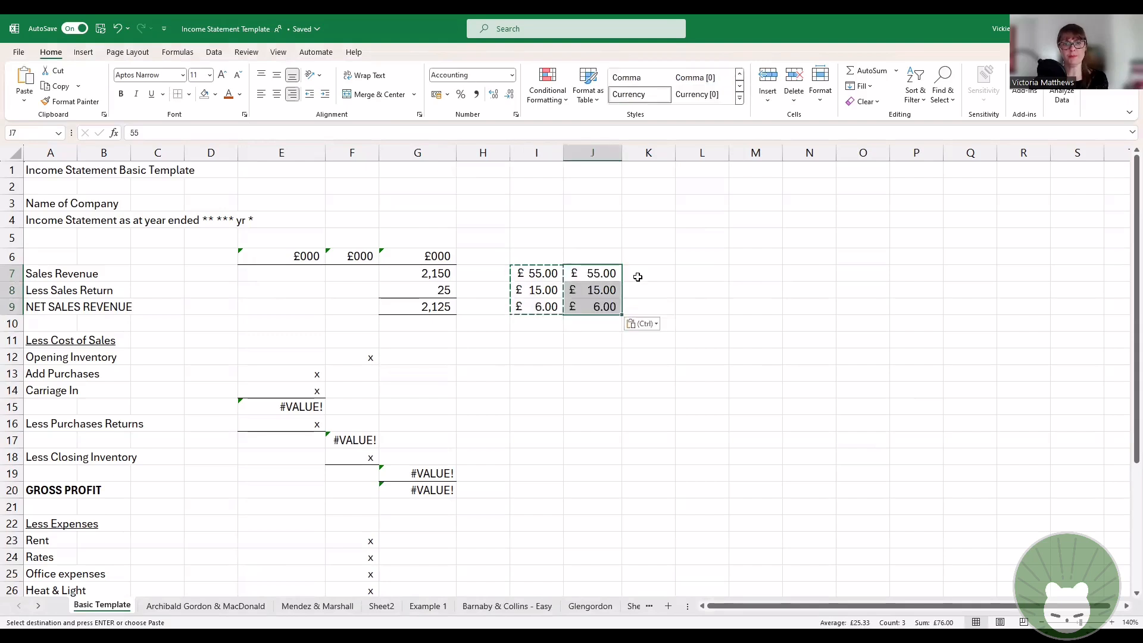
left_click(651, 273)
key("ctrl+v")
key("Escape")
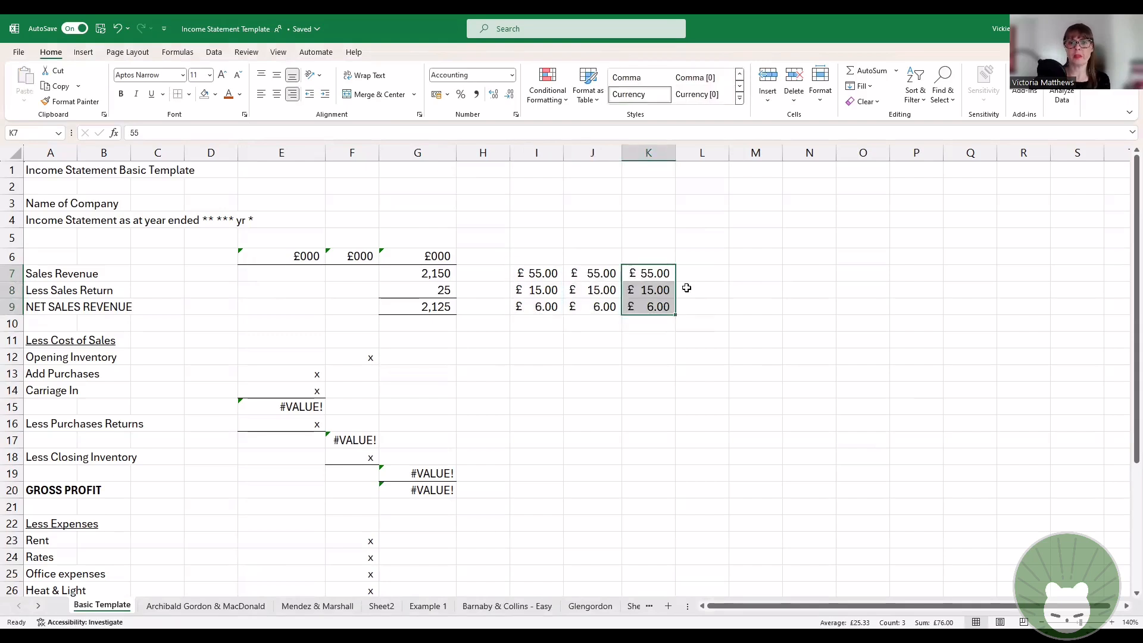
left_click(769, 323)
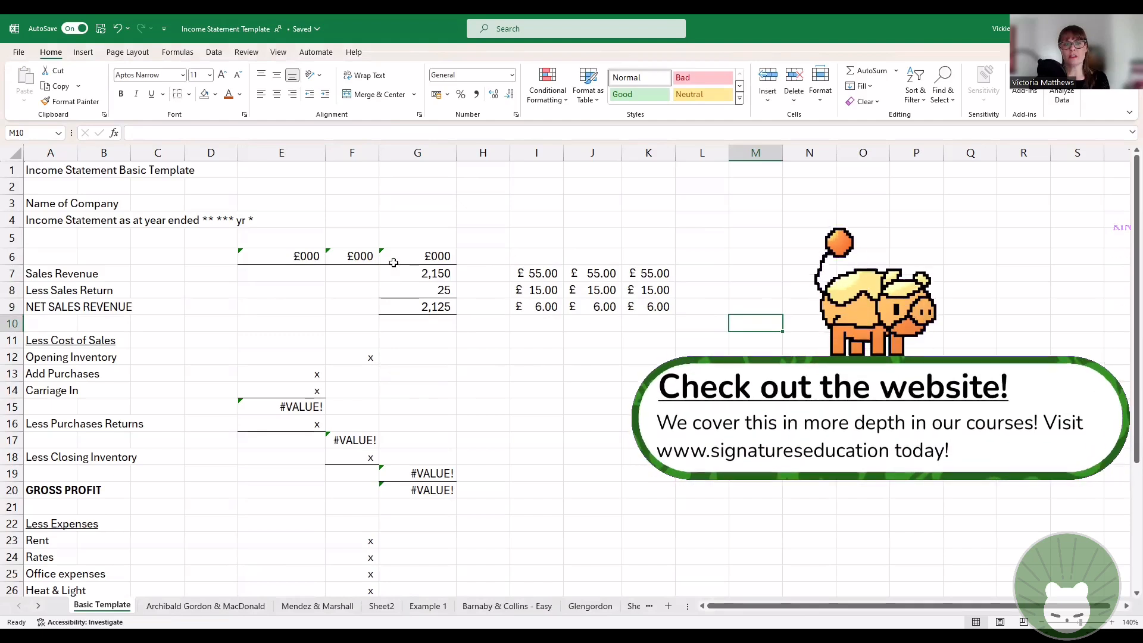
scroll(528, 376, "down", 5)
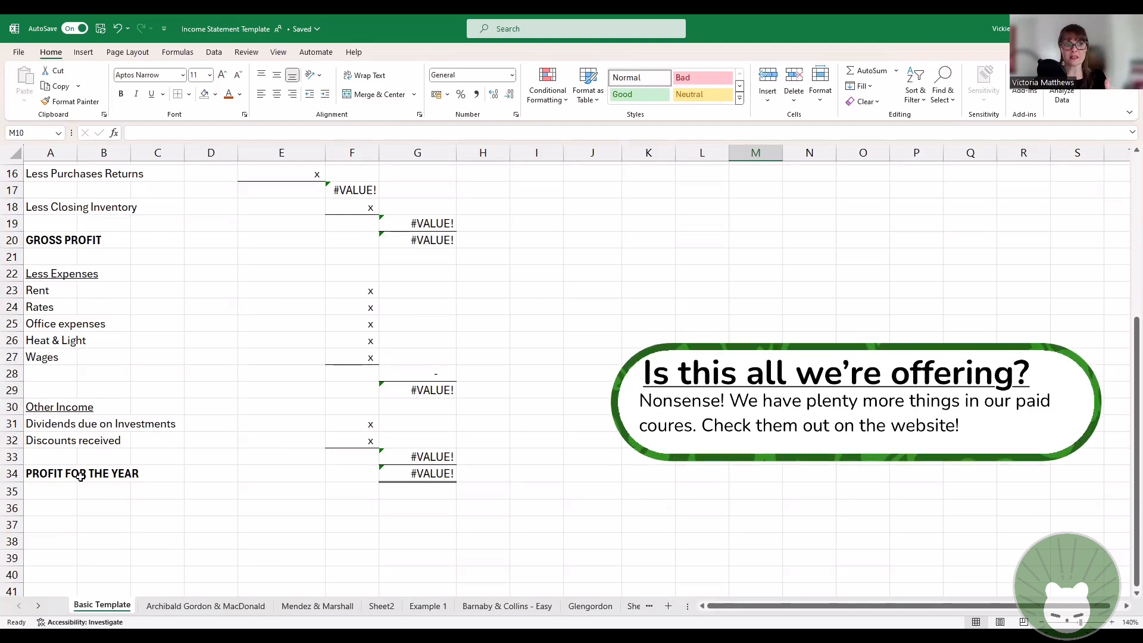
scroll(80, 476, "up", 5)
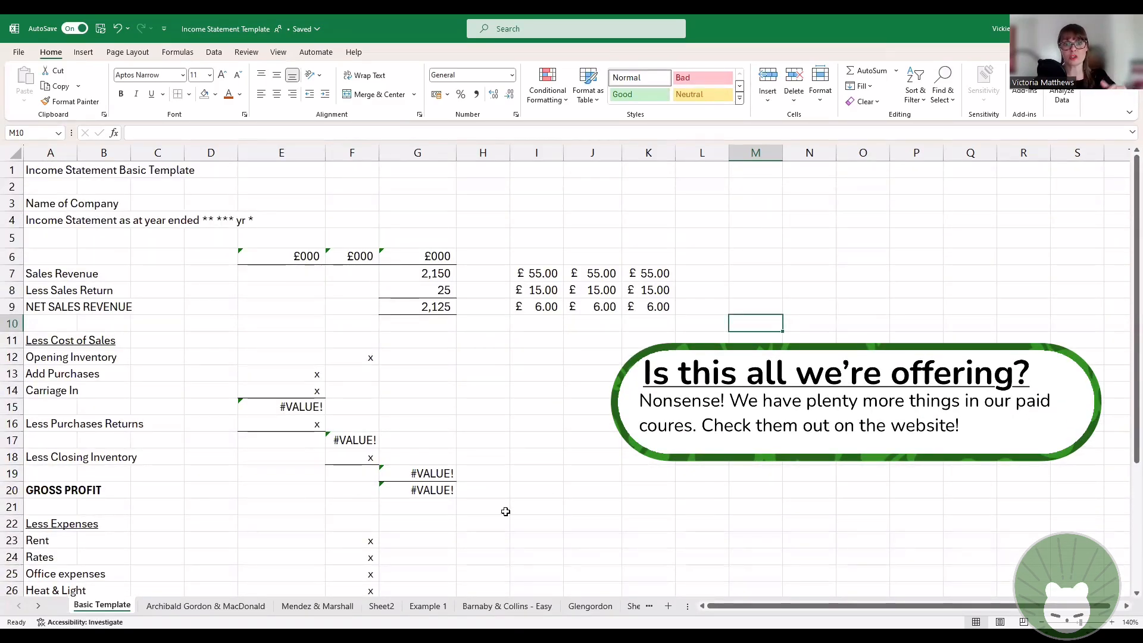
scroll(506, 512, "down", 3)
scroll(449, 574, "up", 3)
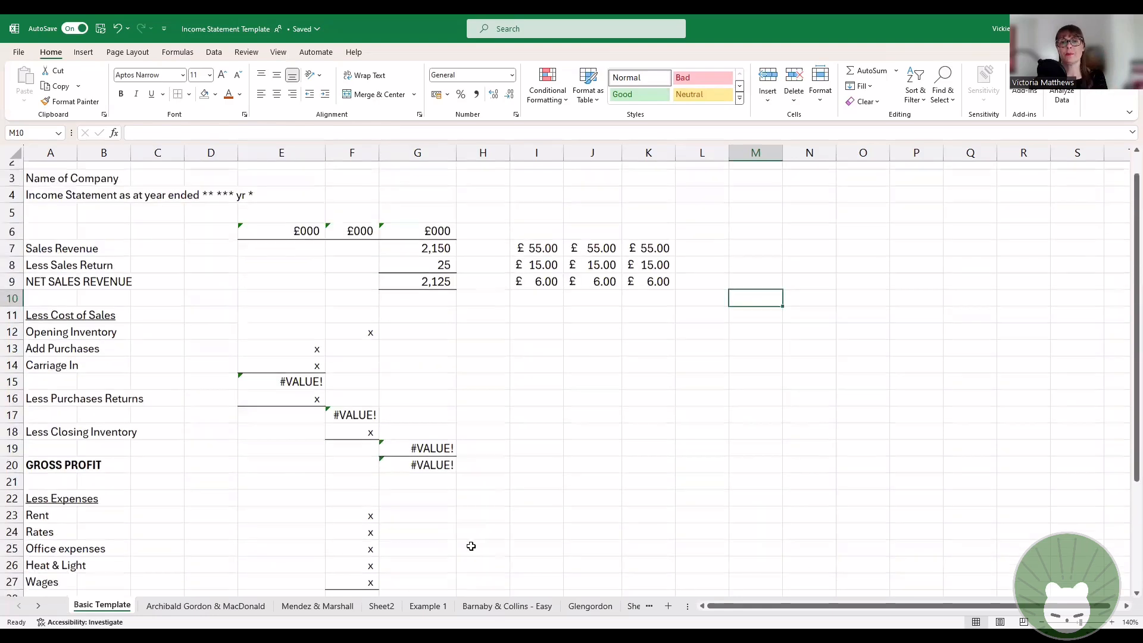
Step: Add a top and double bottom border to the empty cells I10:K10 beneath the pound amounts
left_click_drag(537, 273, 649, 274)
left_click_drag(550, 305, 641, 304)
left_click_drag(543, 323, 646, 323)
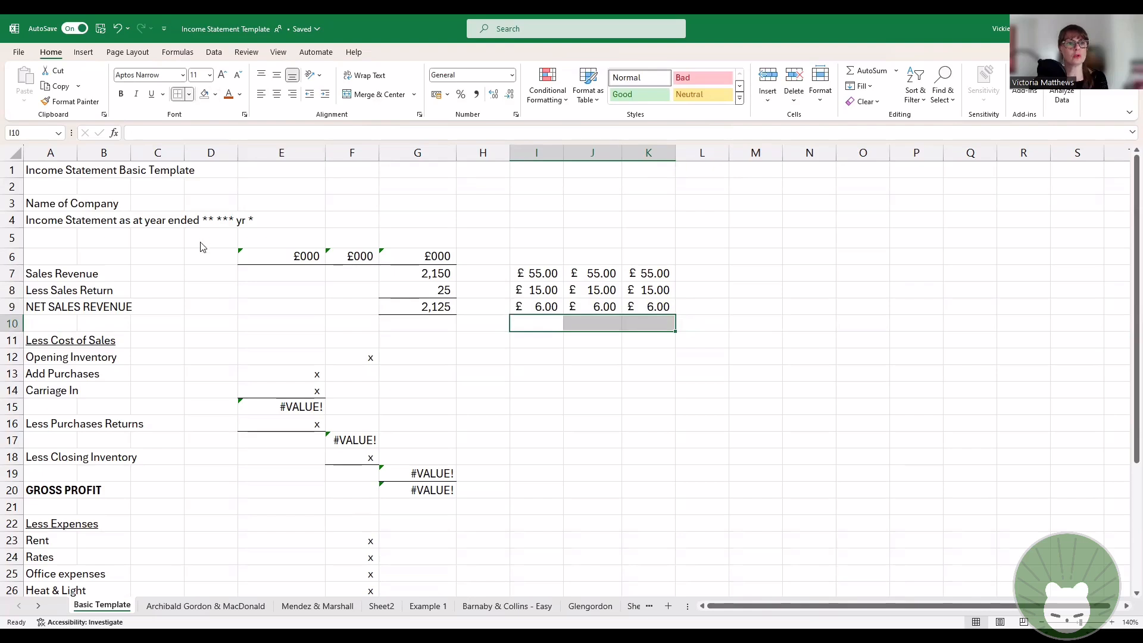
left_click(189, 94)
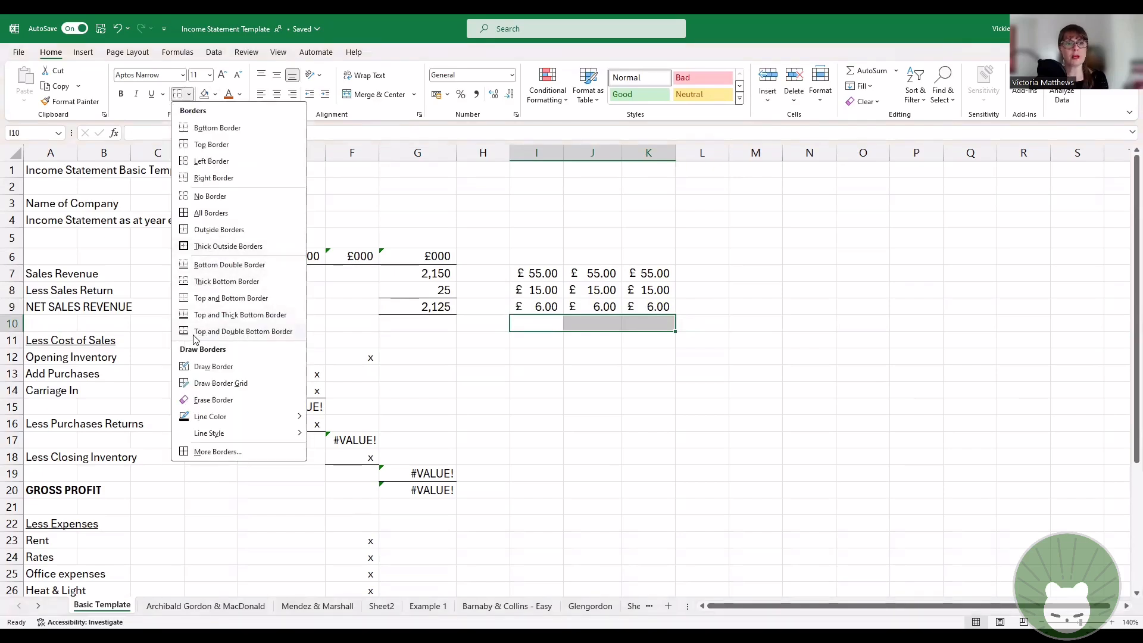
left_click(640, 380)
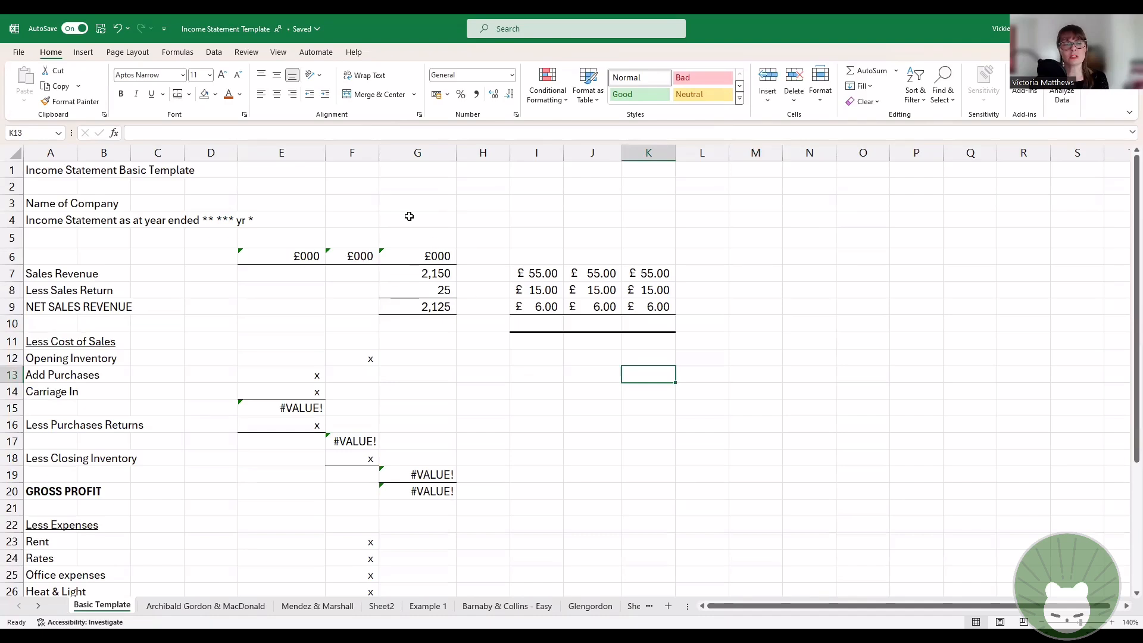
Step: Apply outside borders around the block of pound amounts and the empty row below, cells I7:K10
left_click(523, 273)
left_click_drag(523, 273, 652, 307)
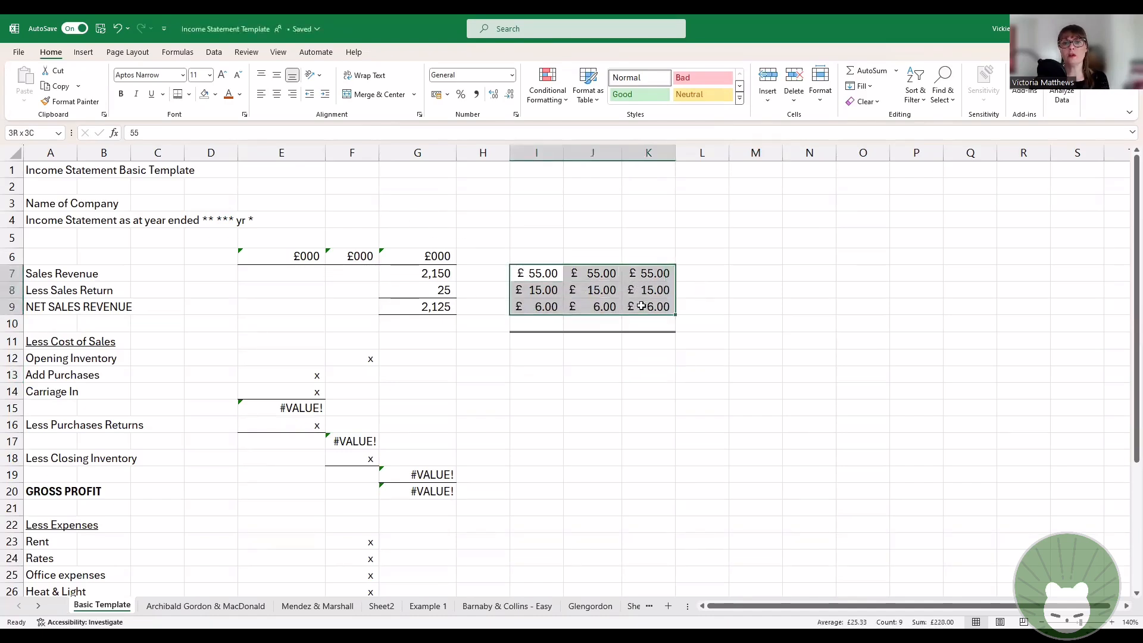
left_click_drag(845, 322, 830, 320)
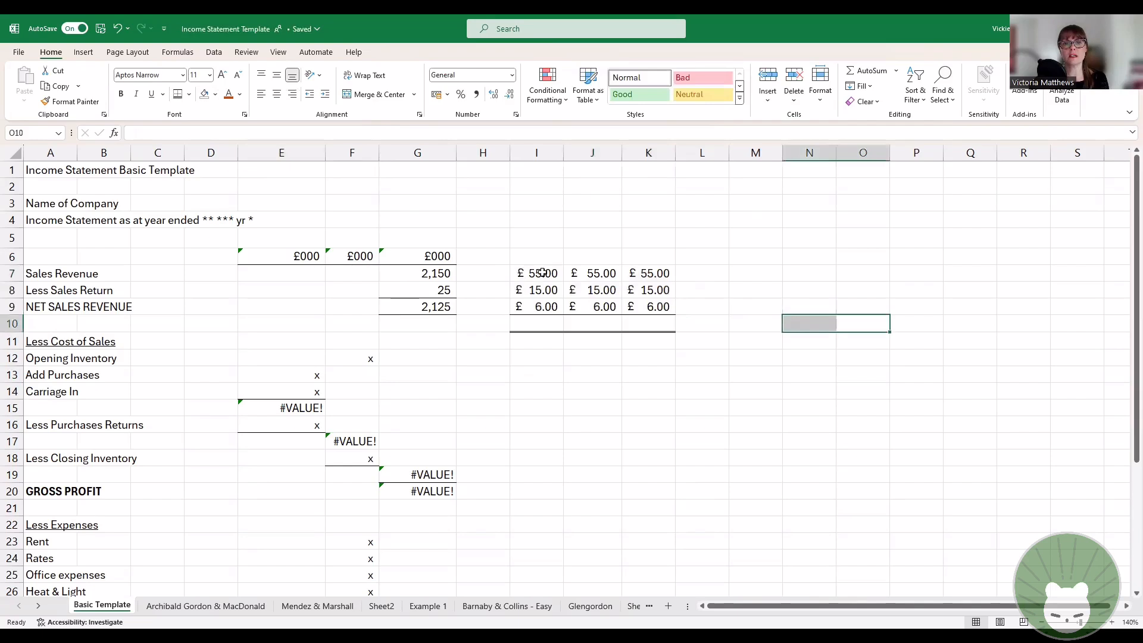
left_click_drag(541, 273, 646, 319)
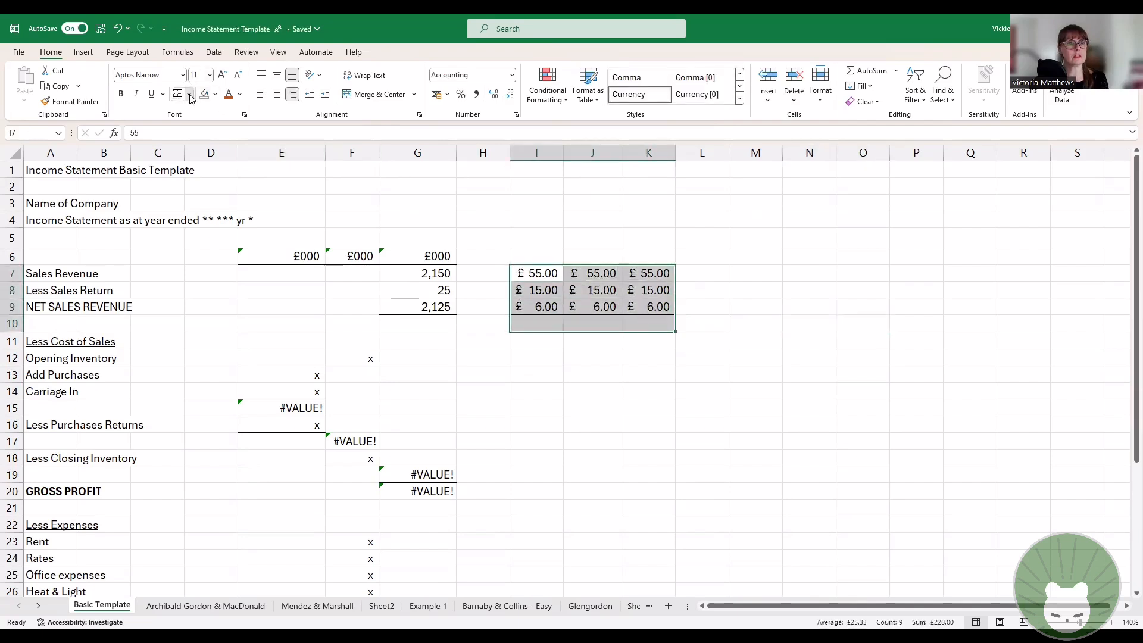
left_click(189, 94)
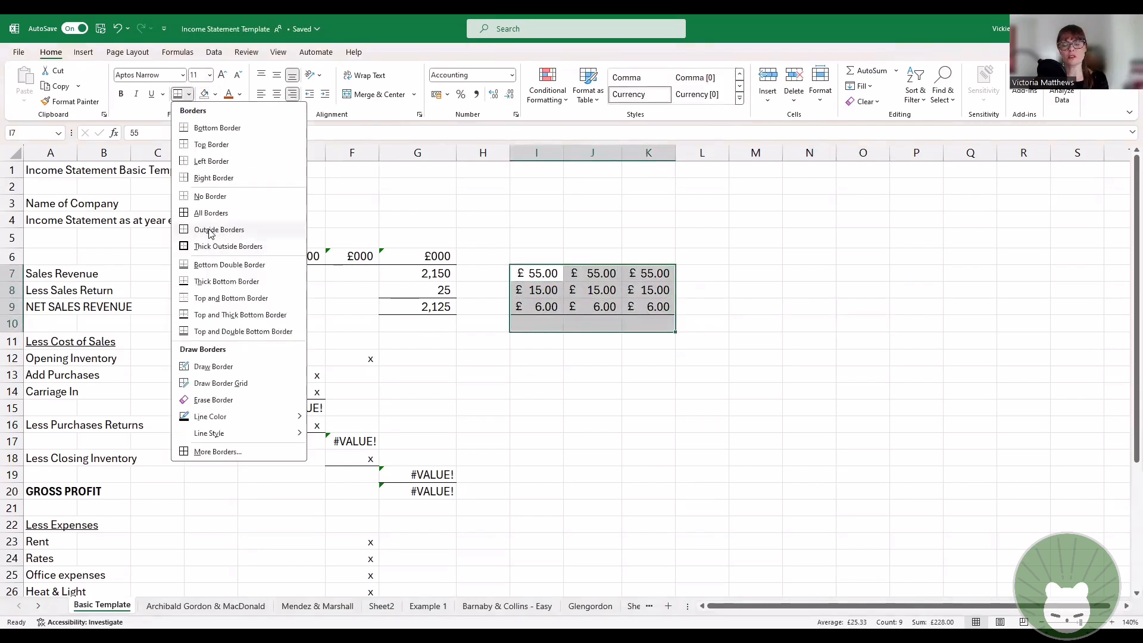
left_click(879, 322)
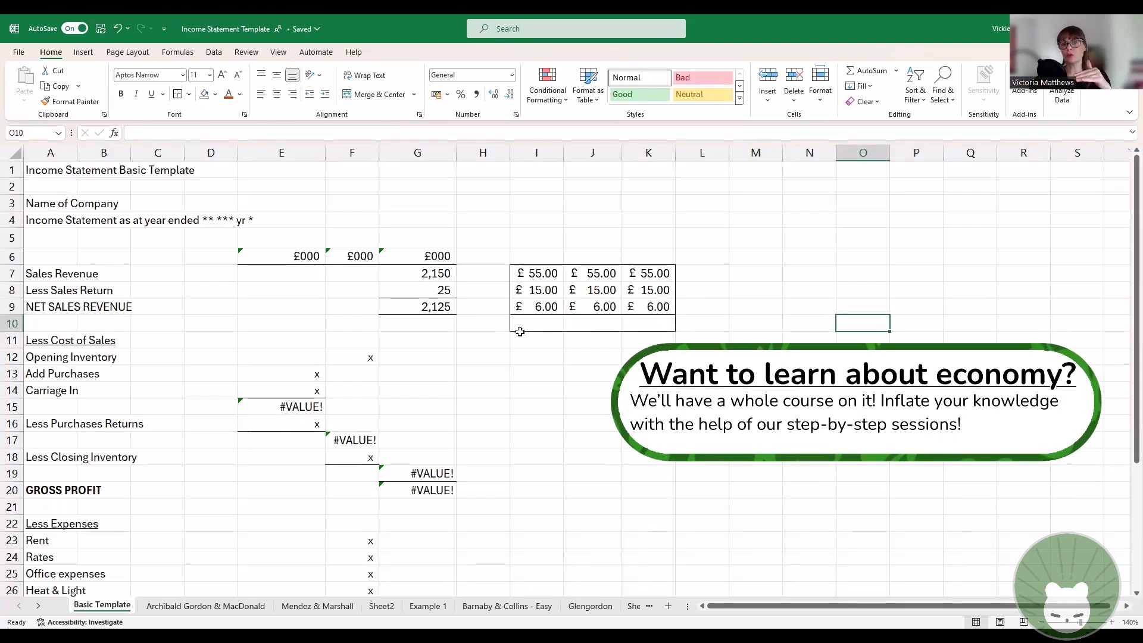
Step: Apply the top and double bottom border to the empty bottom row of the outlined block, cells I10:K10
left_click_drag(523, 326, 631, 320)
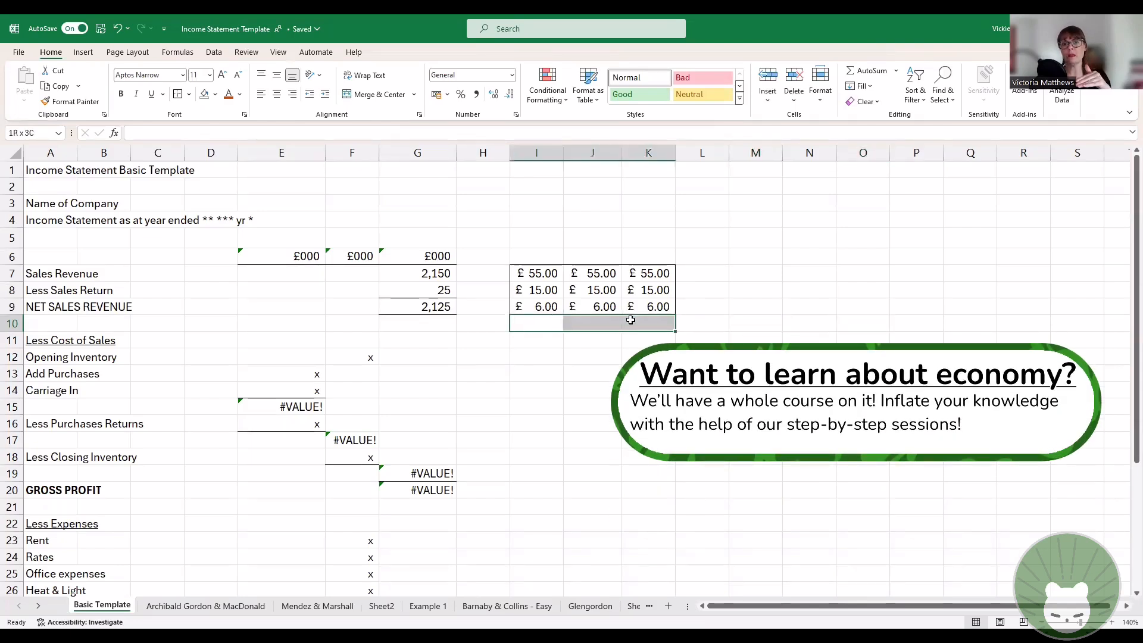
left_click(189, 94)
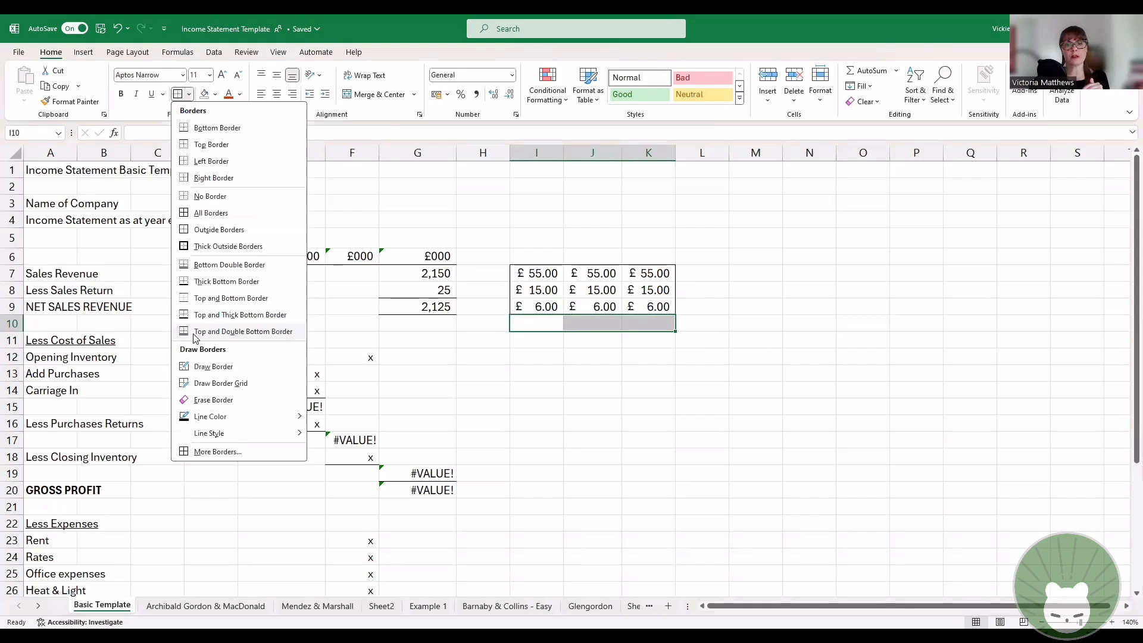
left_click(194, 334)
left_click(829, 446)
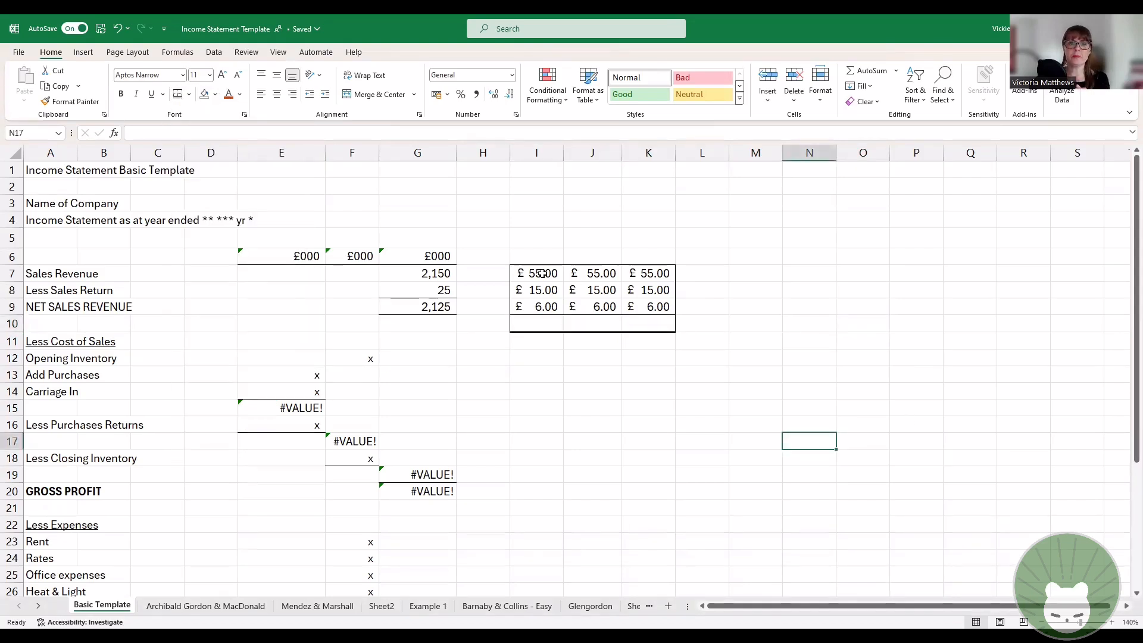
Step: Apply thick outside borders around the block of pound amounts and the empty row below, cells I7:K10
left_click_drag(521, 271, 637, 319)
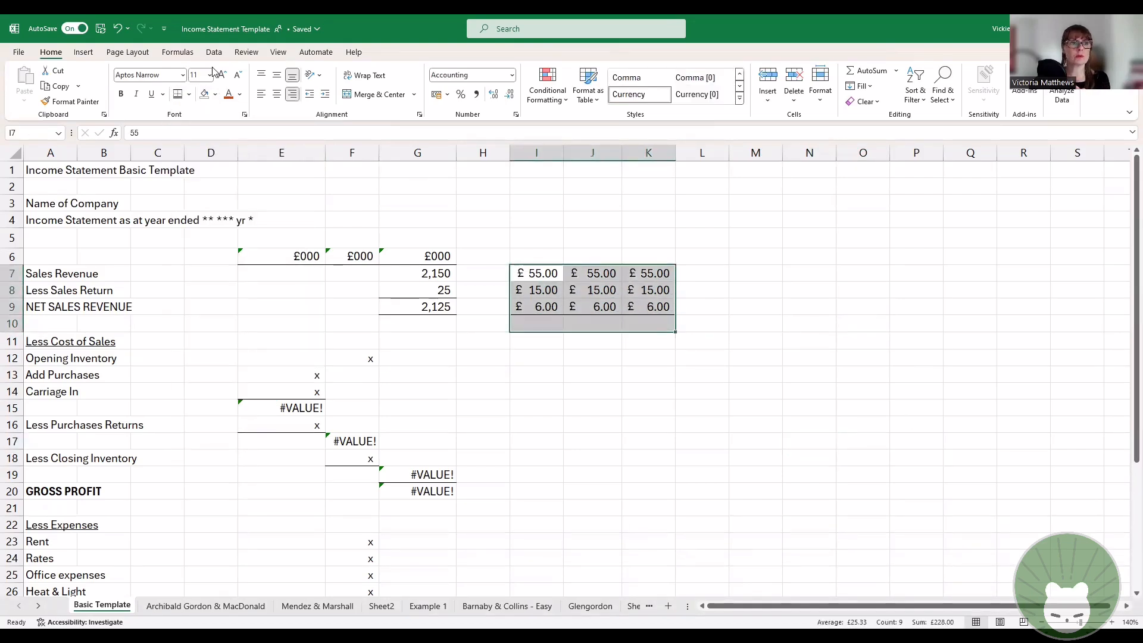
left_click(188, 94)
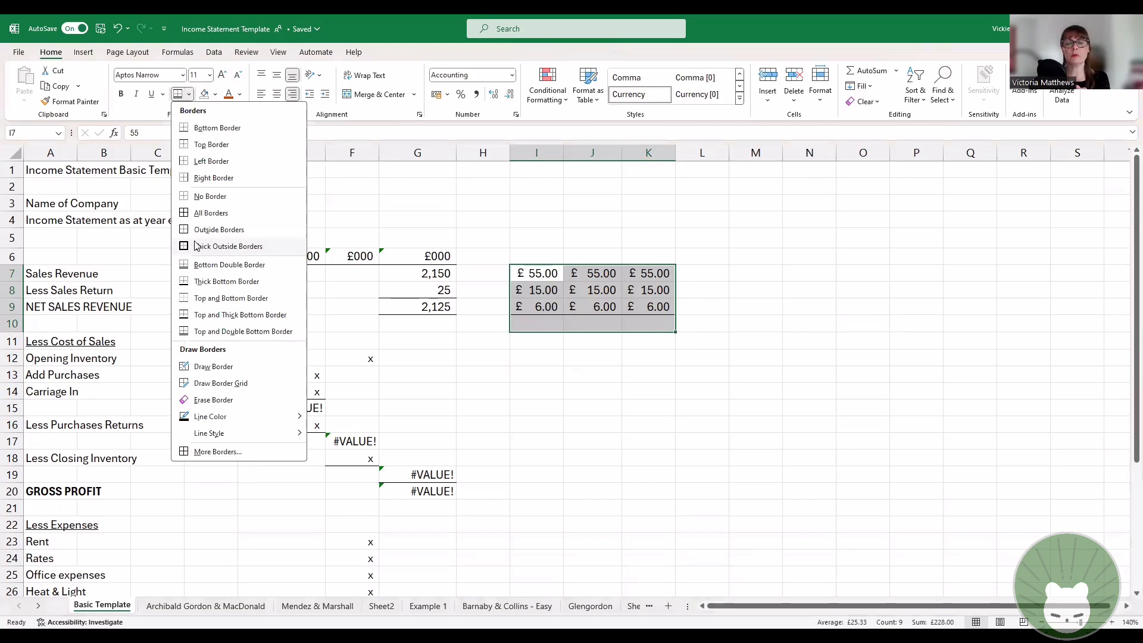
left_click(197, 246)
left_click(866, 359)
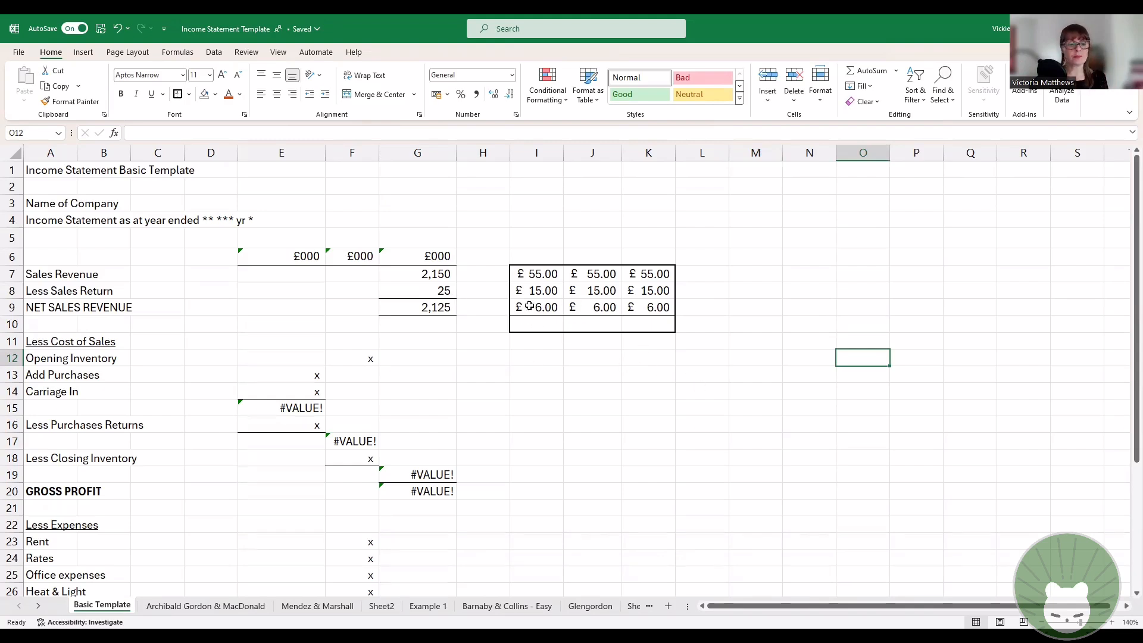
Step: Apply all borders to cells I7:K10 so every cell in the block is outlined
left_click_drag(538, 282, 659, 324)
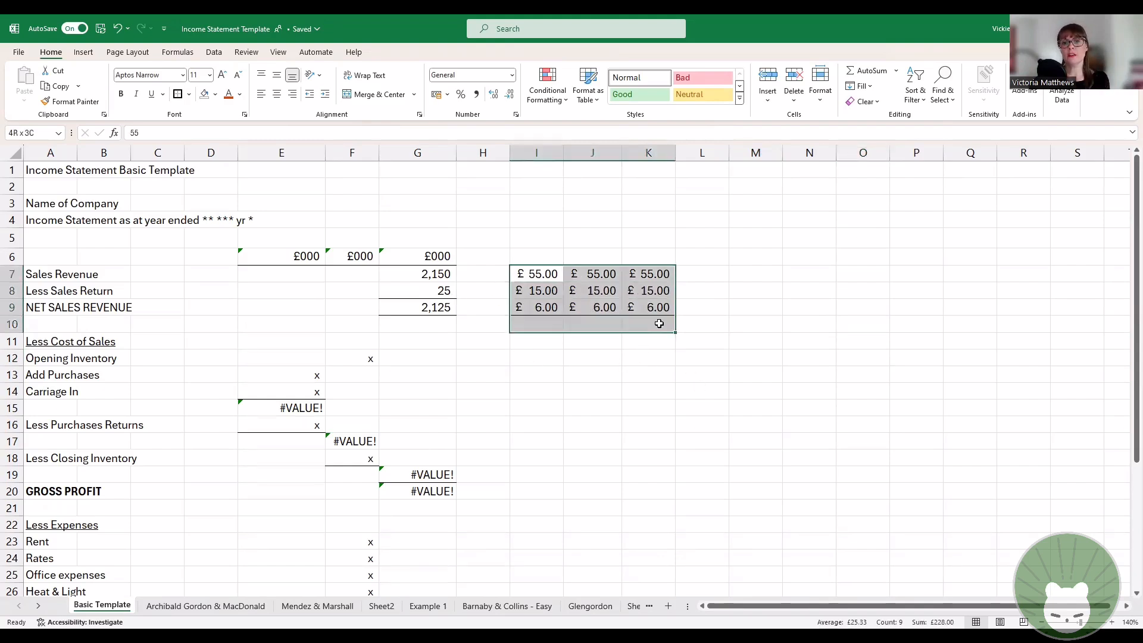
left_click(189, 94)
left_click(211, 214)
left_click(702, 408)
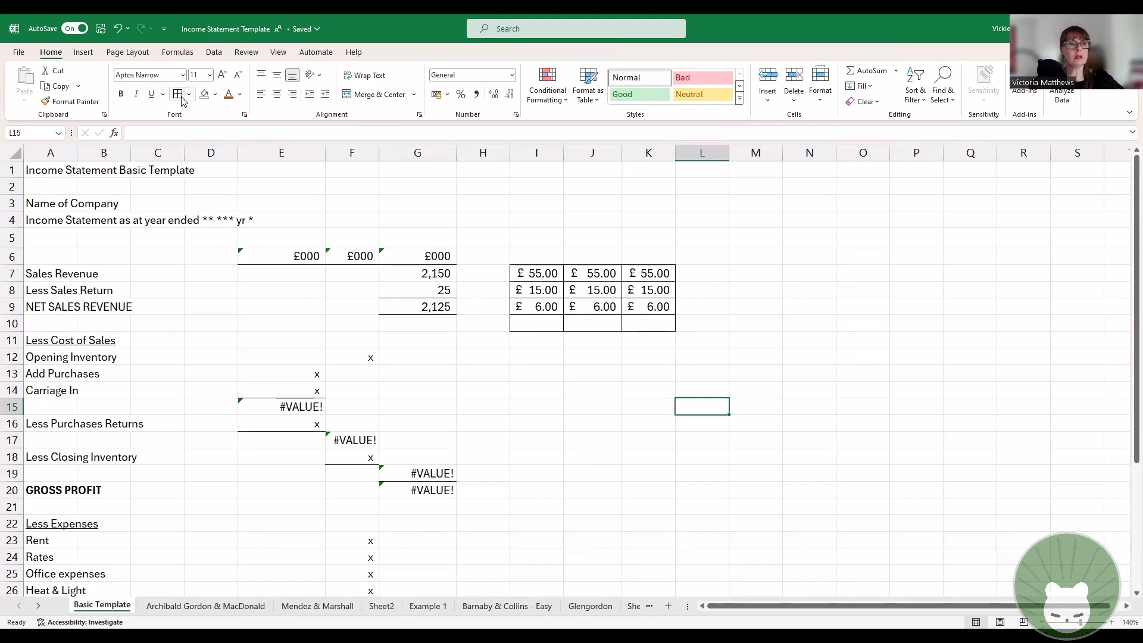
left_click_drag(525, 271, 655, 324)
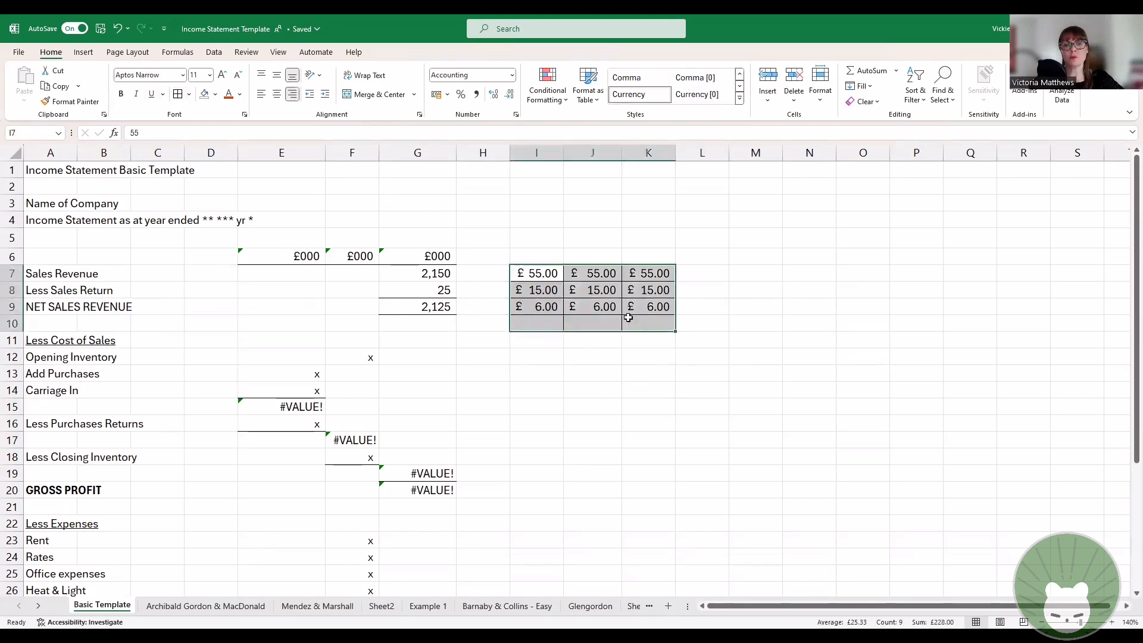
left_click(189, 94)
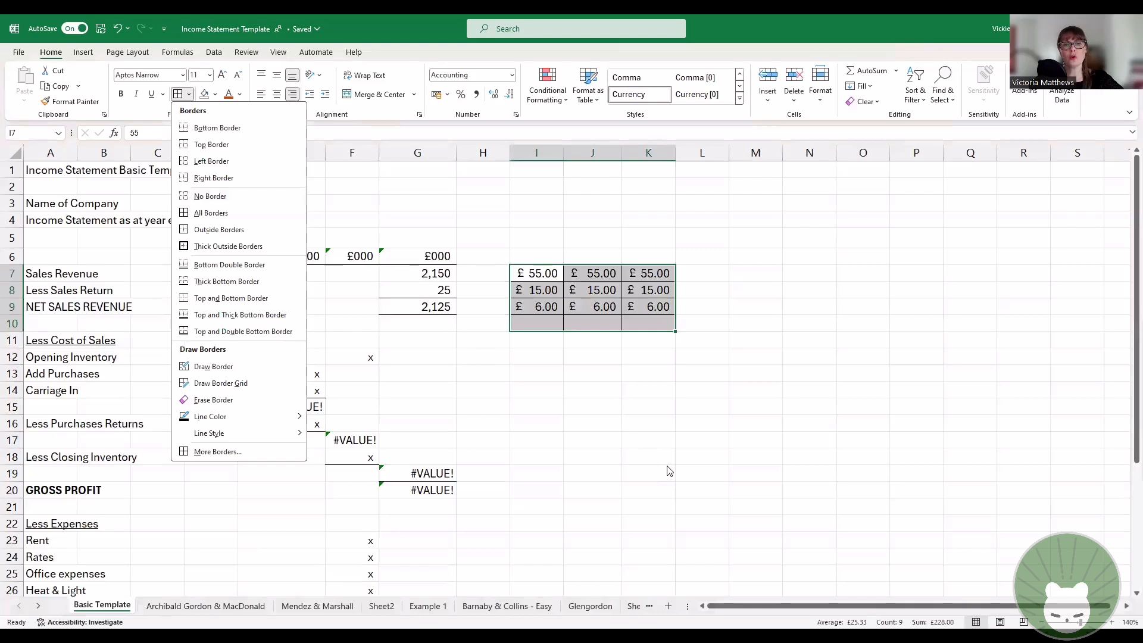
left_click(529, 277)
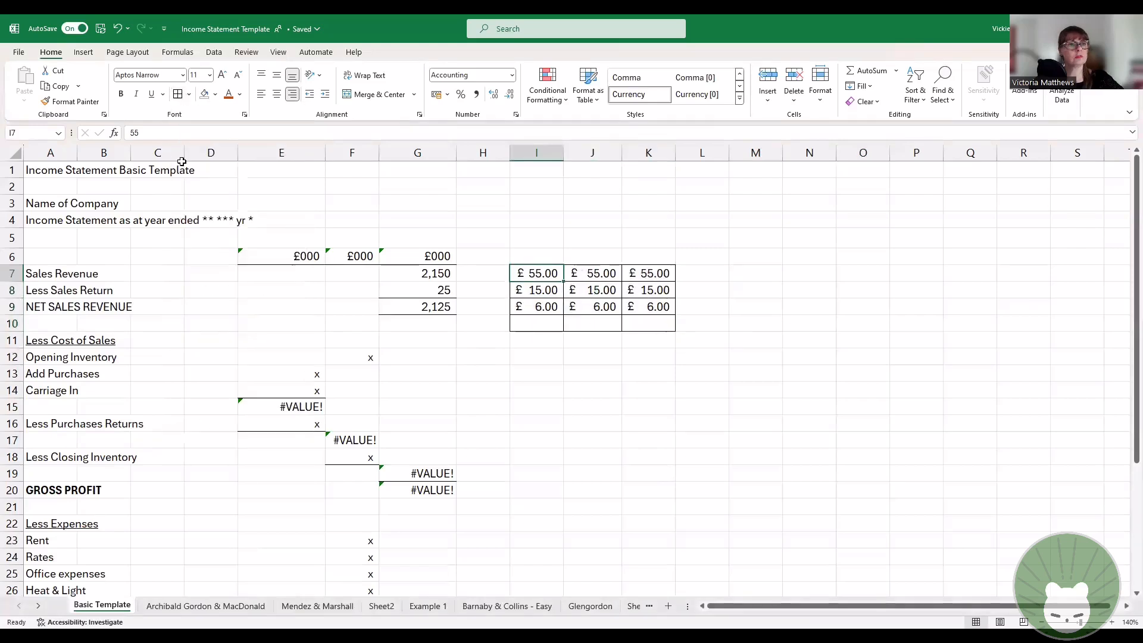
Step: Erase the border lines around the pound amounts in I7:K9 segment by segment with the Erase Border tool
left_click(189, 94)
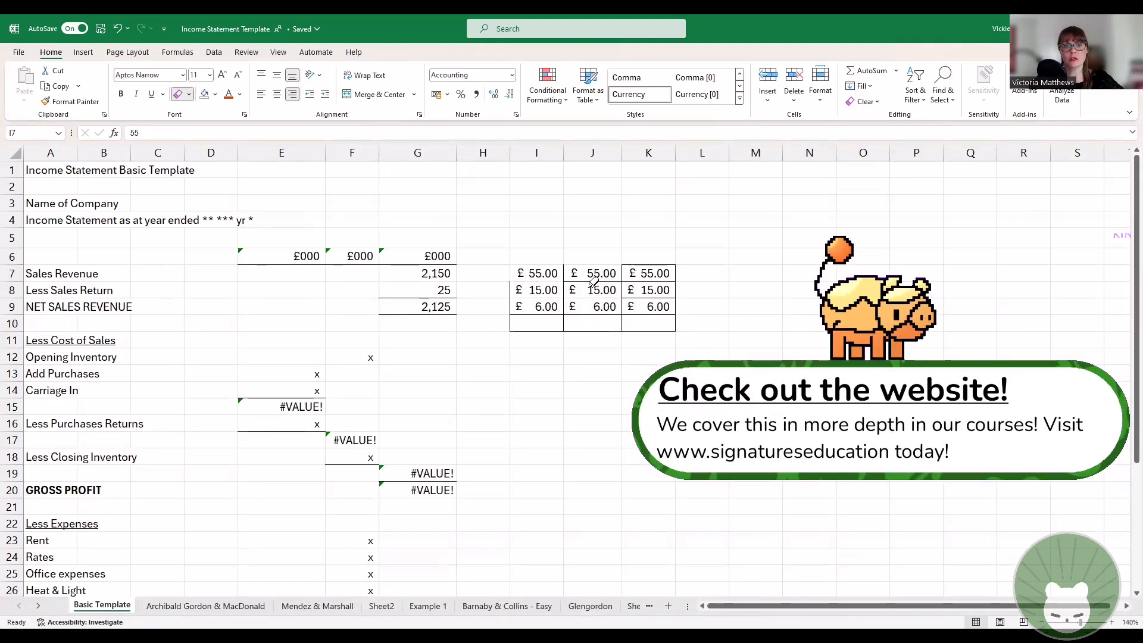
left_click(563, 274)
left_click(636, 265)
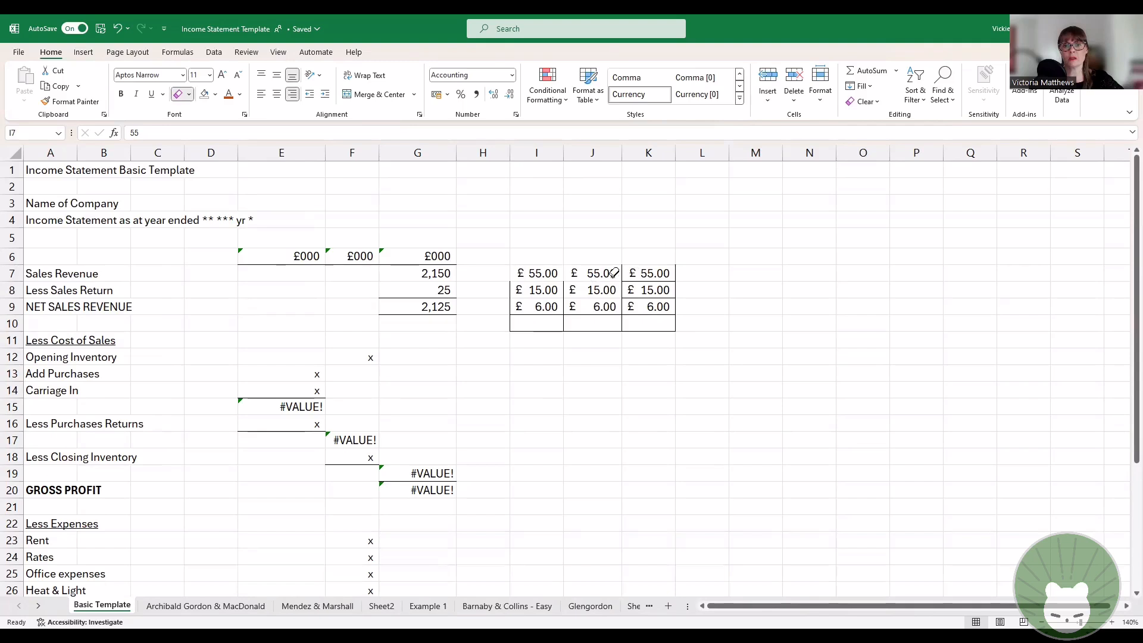
left_click(675, 273)
left_click(622, 274)
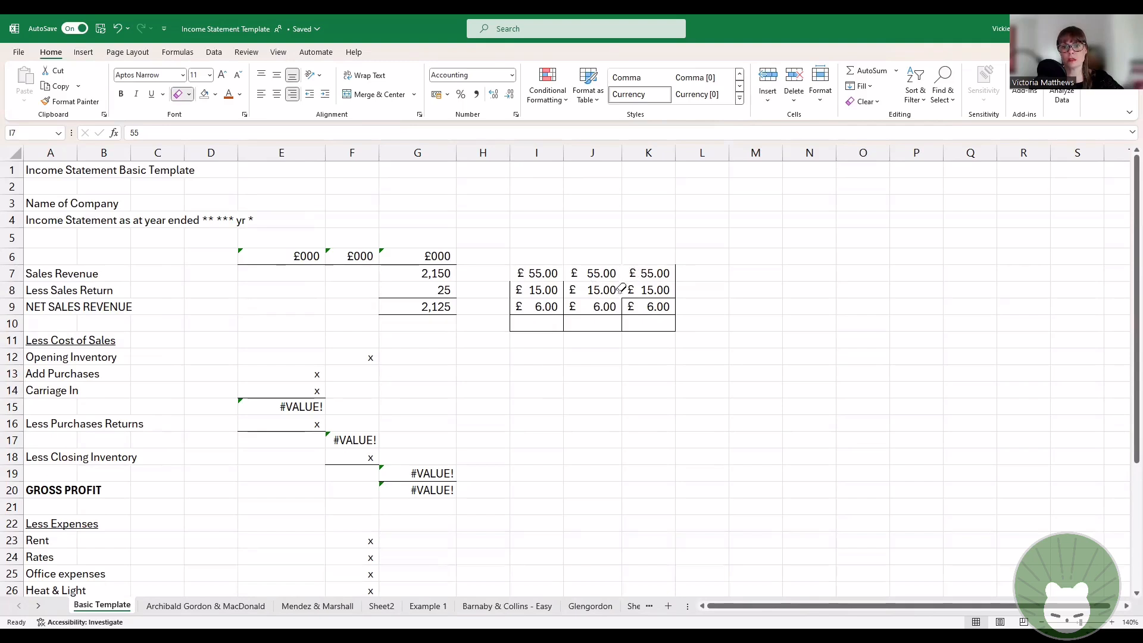
left_click(647, 298)
left_click_drag(510, 282, 511, 313)
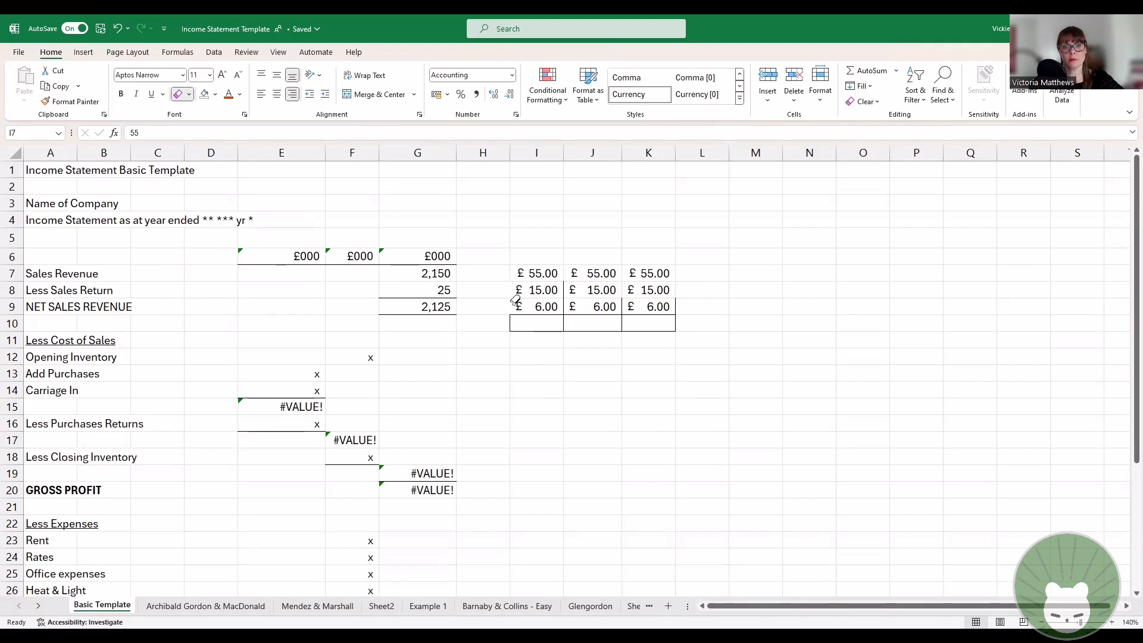
left_click_drag(564, 281, 564, 313)
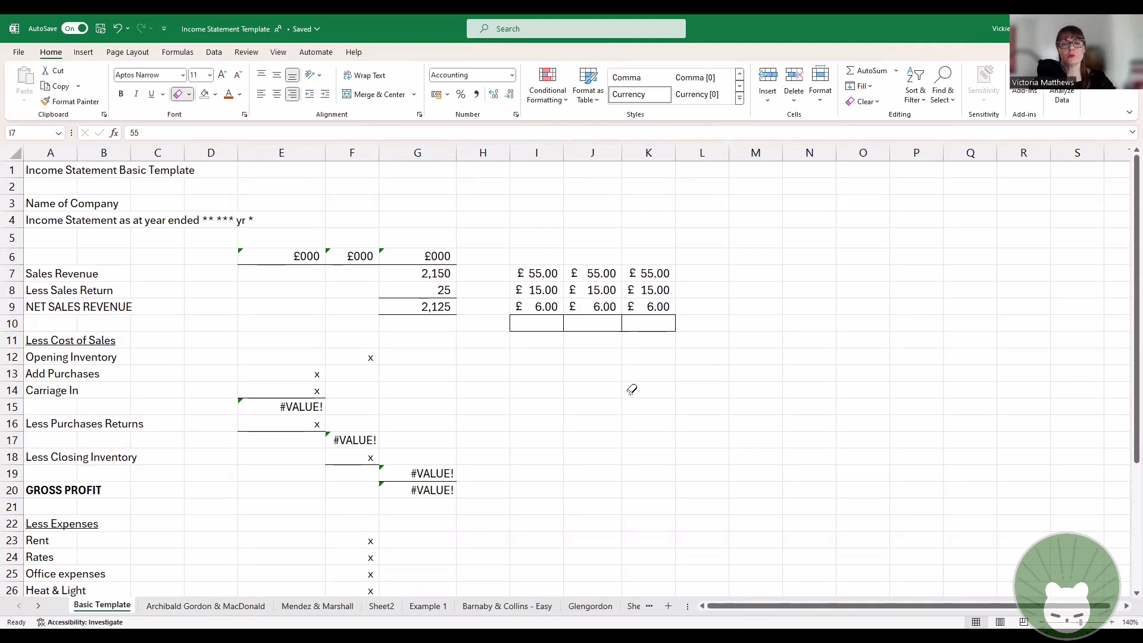
Step: Leave border erasing and remove the remaining borders from the empty cells I10:K10 with No Border
left_click(189, 95)
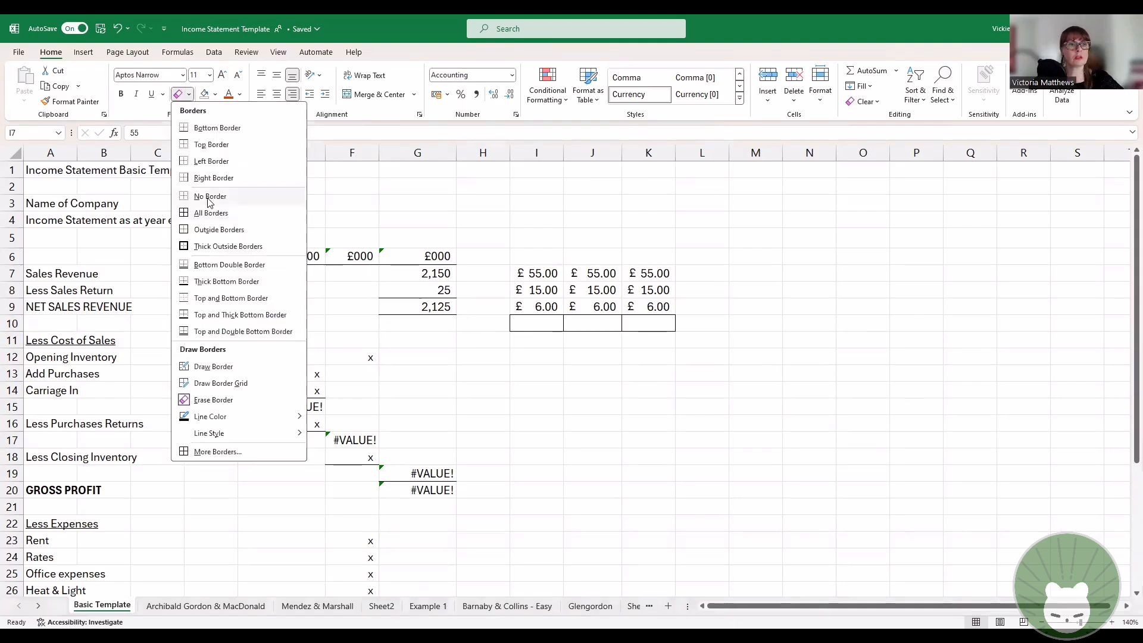
left_click(795, 375)
left_click(526, 323)
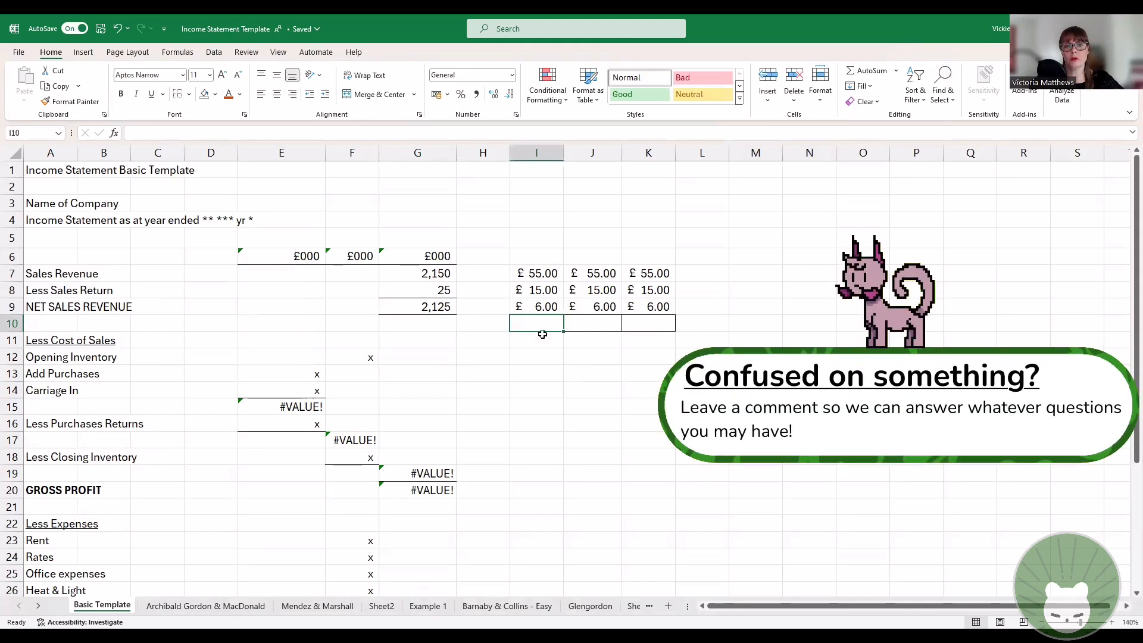
left_click_drag(527, 324, 652, 323)
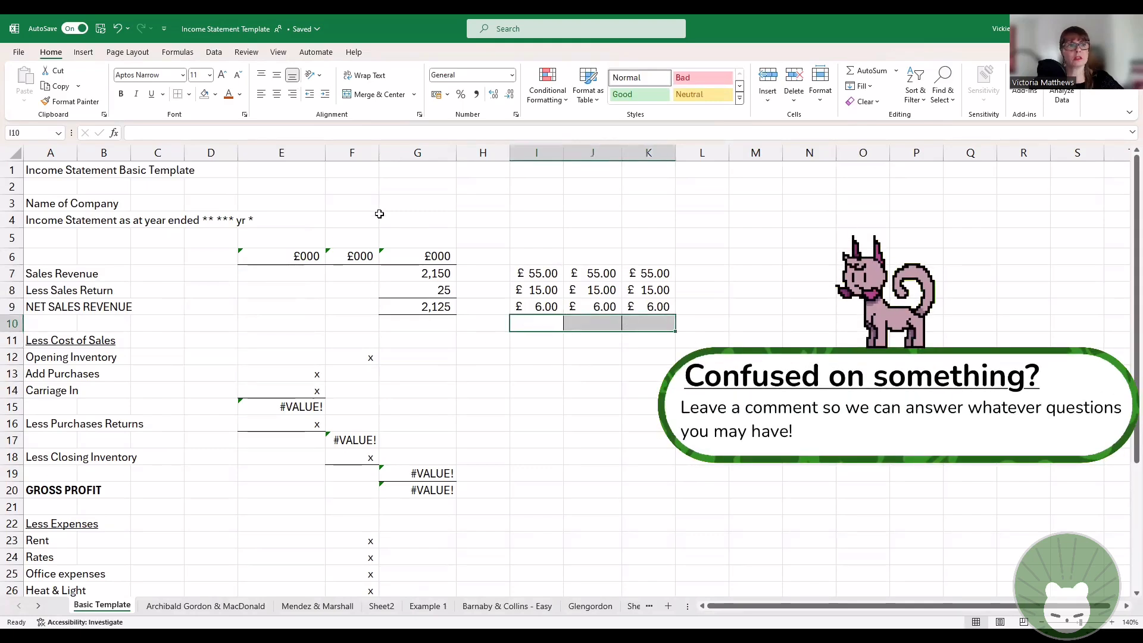
left_click(178, 94)
left_click(756, 358)
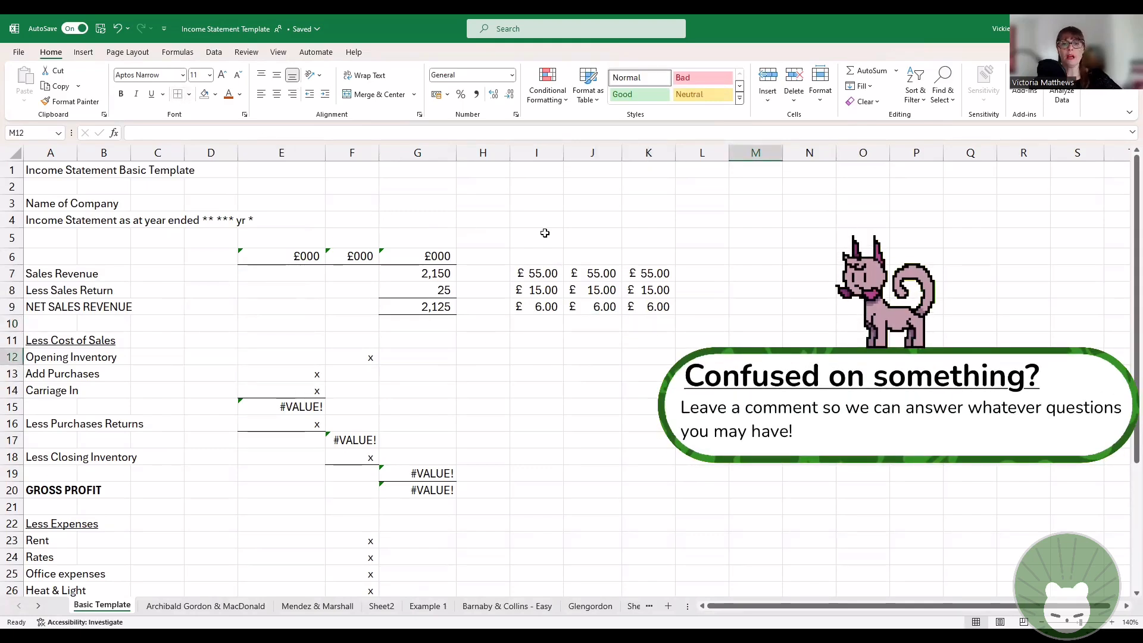